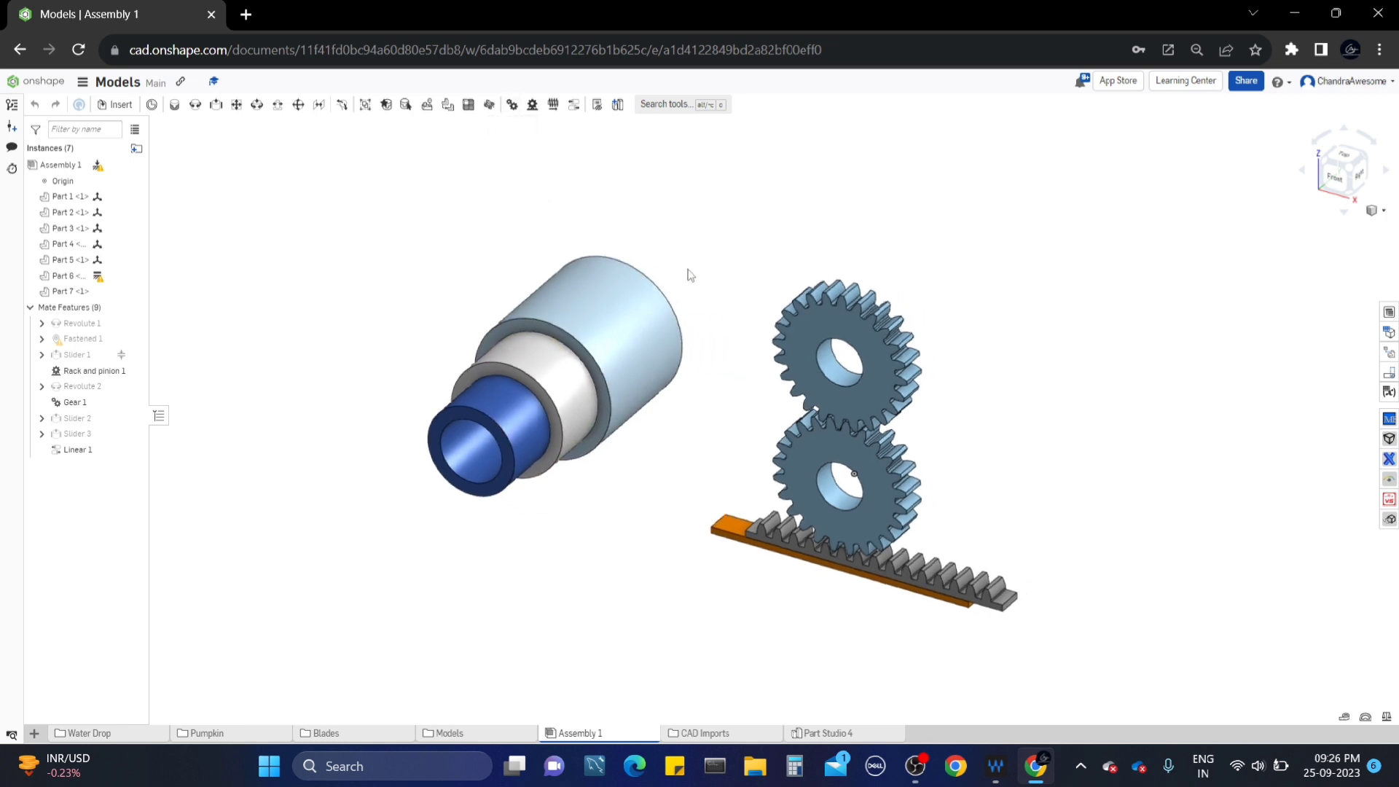
- Orbit and zoom around the assembly, then snap it to the Front view
scroll(896, 364, "up", 3)
scroll(902, 331, "down", 2)
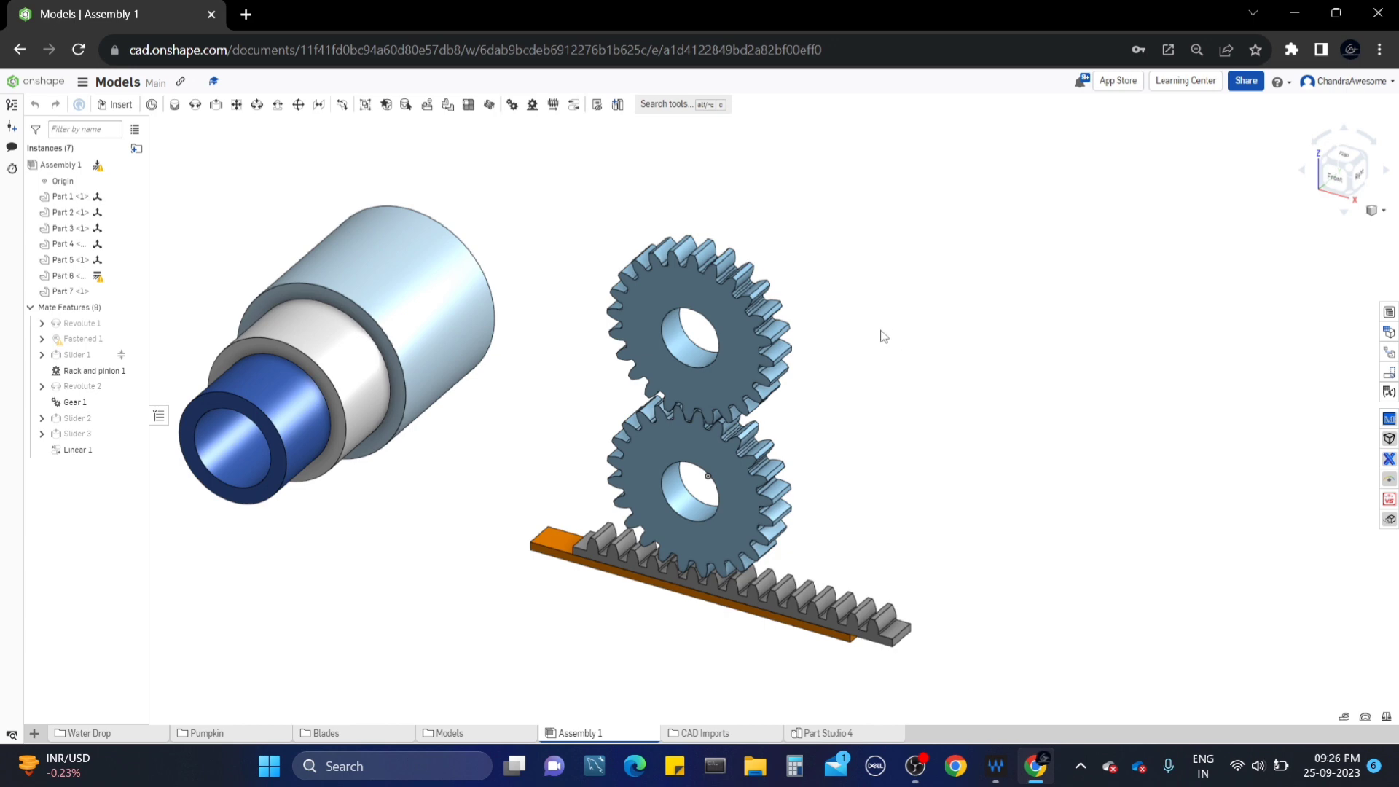
scroll(802, 328, "down", 3)
scroll(740, 291, "up", 5)
scroll(714, 242, "down", 3)
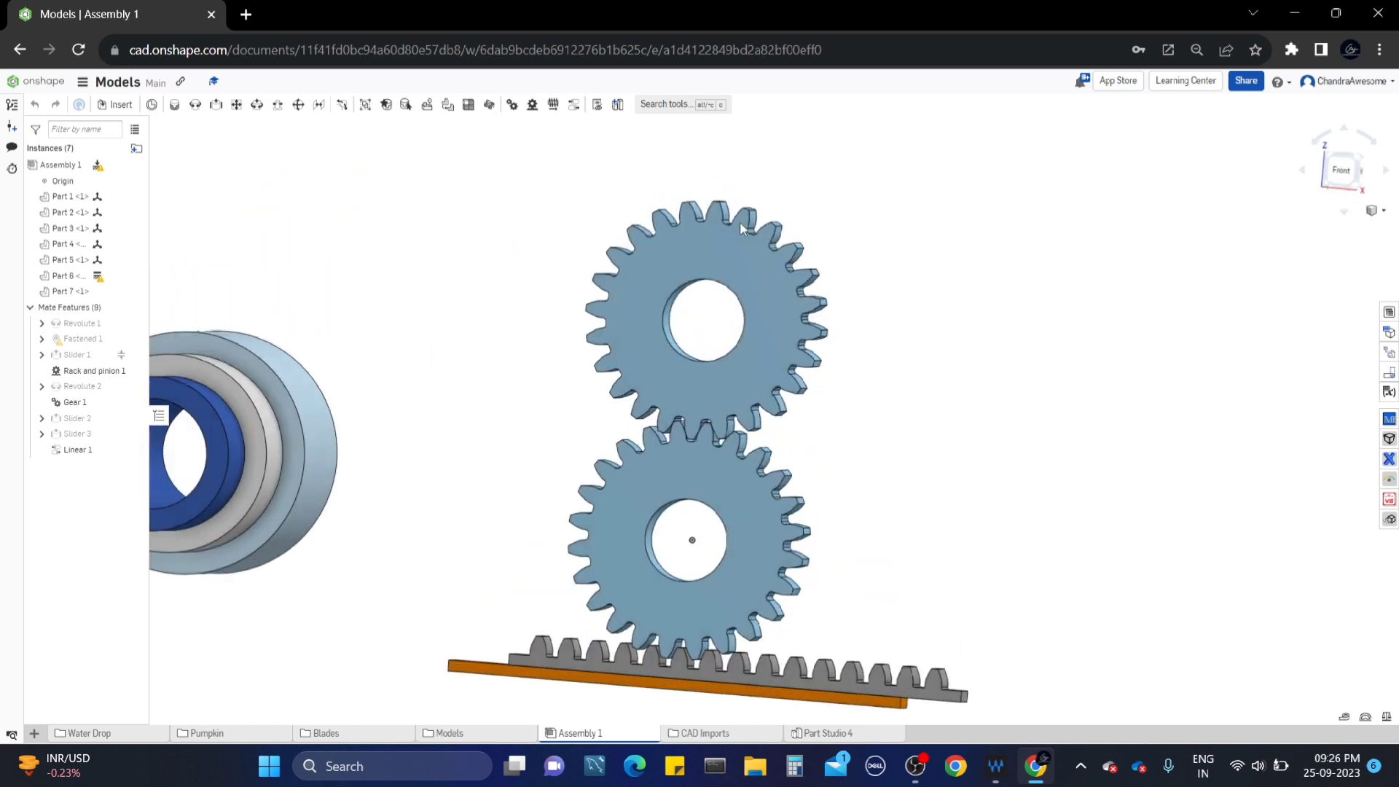
right_click_drag(762, 260, 814, 355)
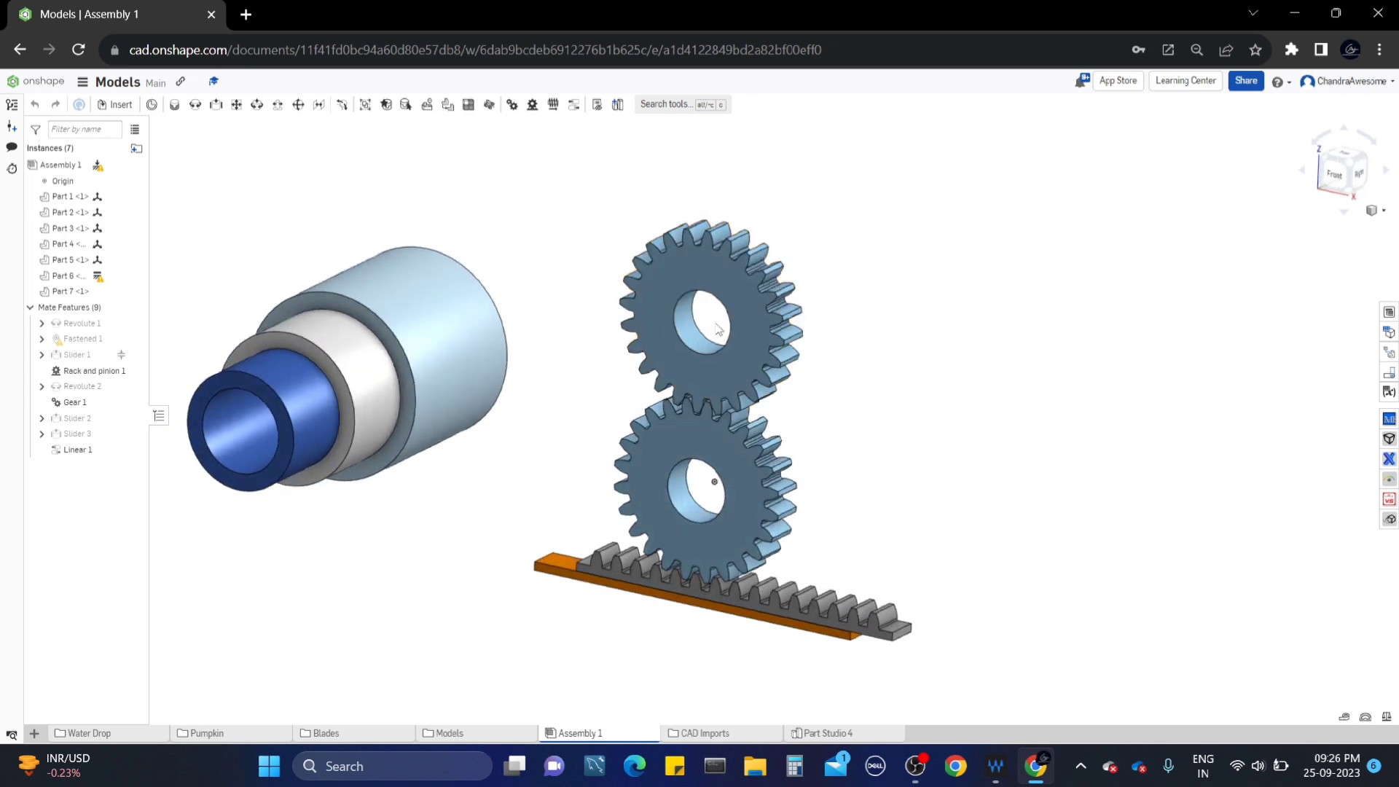
right_click_drag(723, 440, 899, 589)
scroll(675, 317, "up", 4)
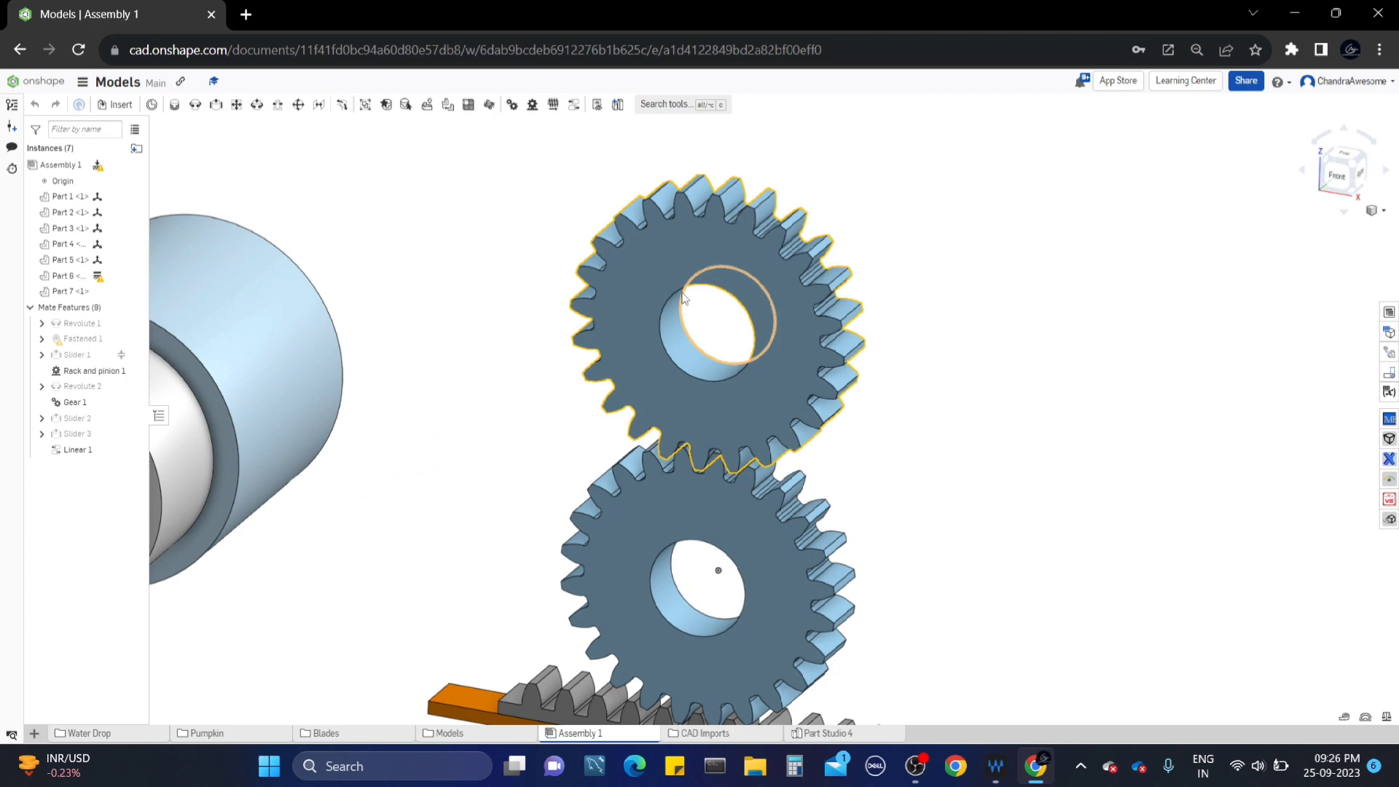
scroll(723, 396, "down", 5)
right_click_drag(596, 415, 633, 364)
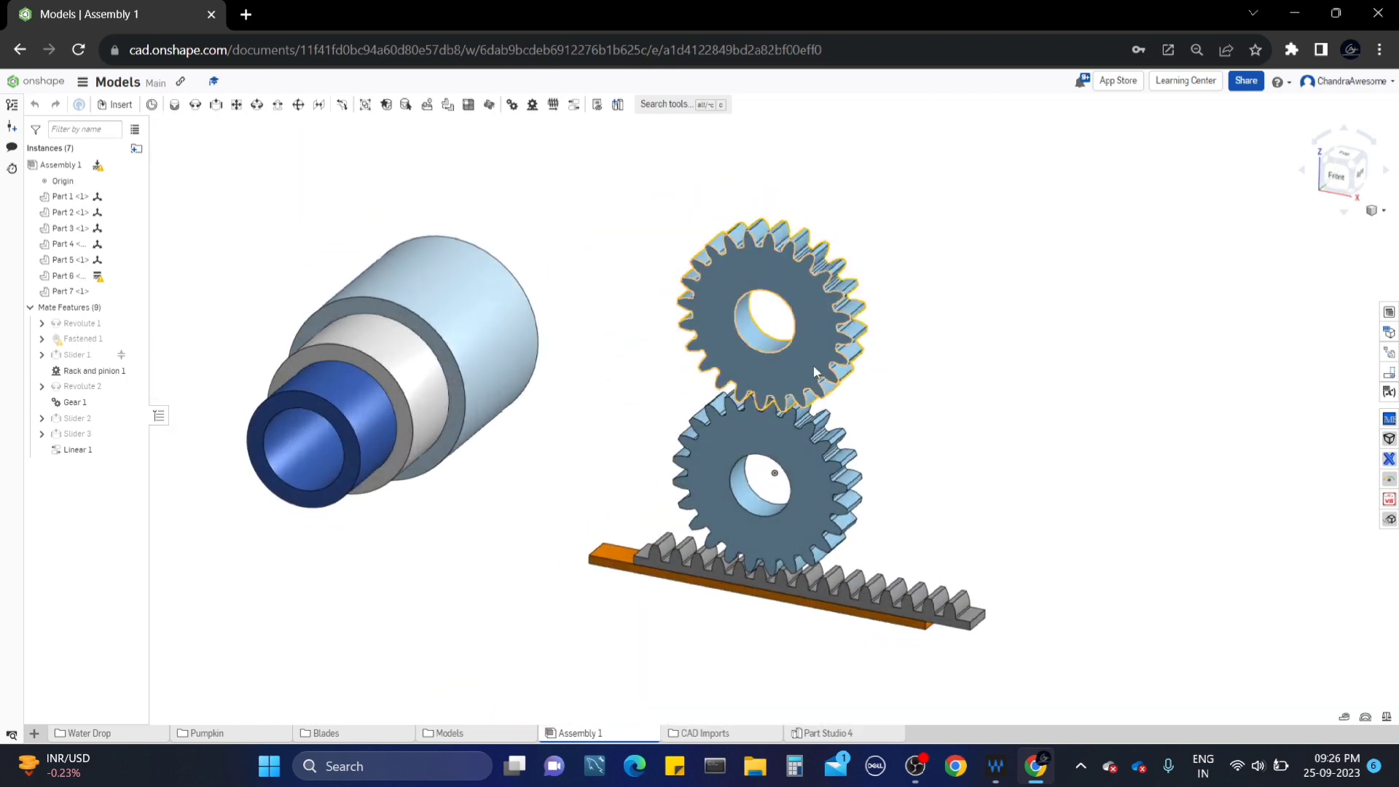
scroll(810, 368, "up", 2)
right_click_drag(838, 397, 867, 343)
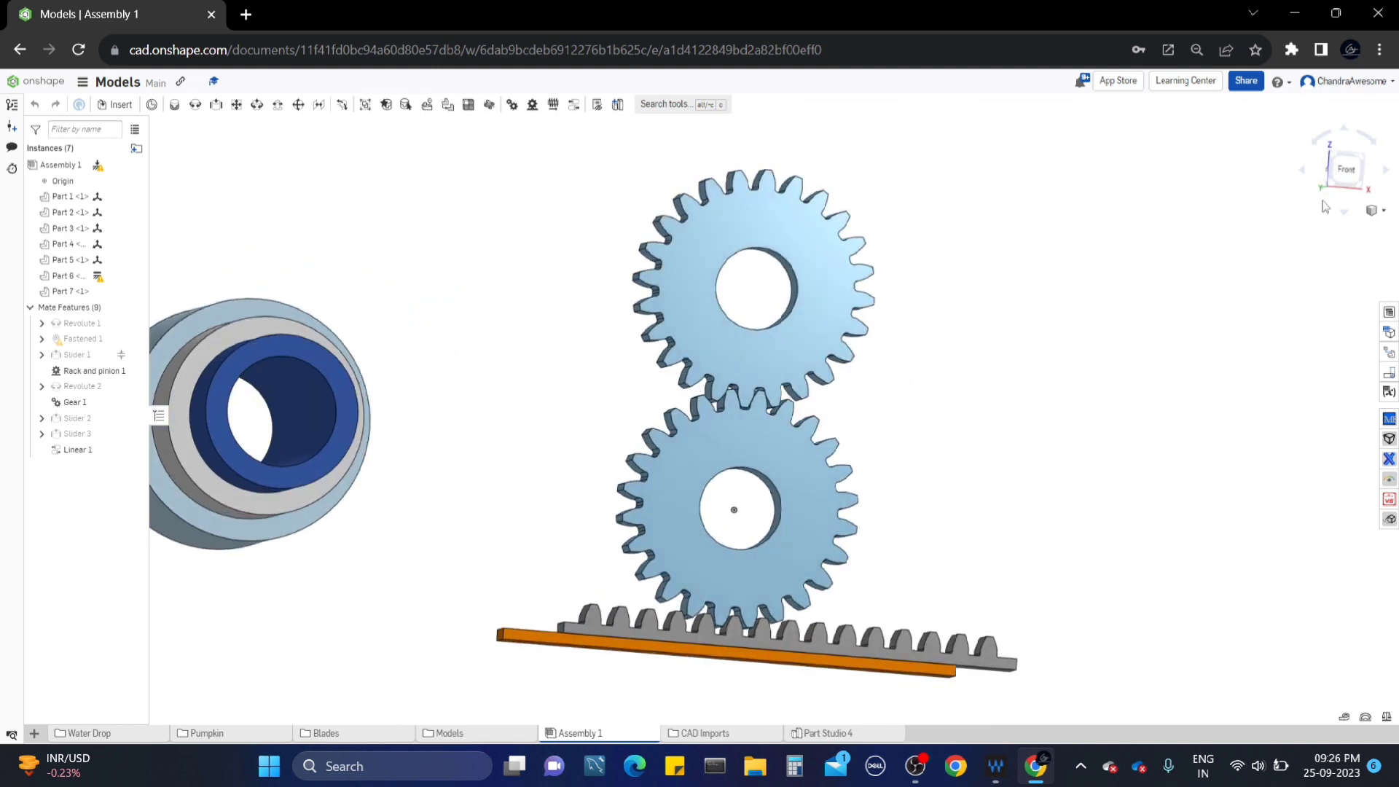
left_click(1343, 182)
middle_click_drag(1173, 365, 1051, 334)
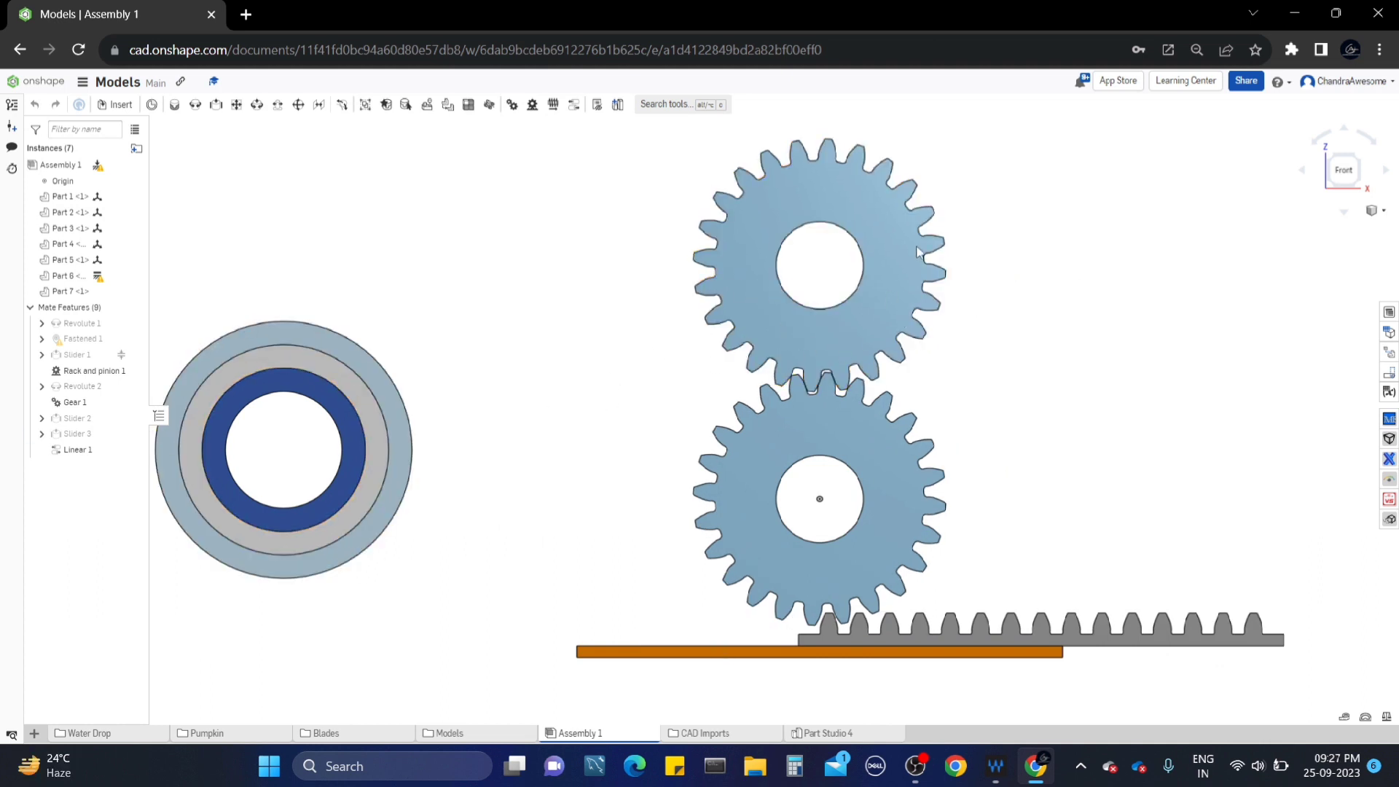
- Turn the upper gear back and forth so the rack slides left and right
left_click_drag(917, 252, 860, 186)
left_click_drag(767, 300, 794, 317)
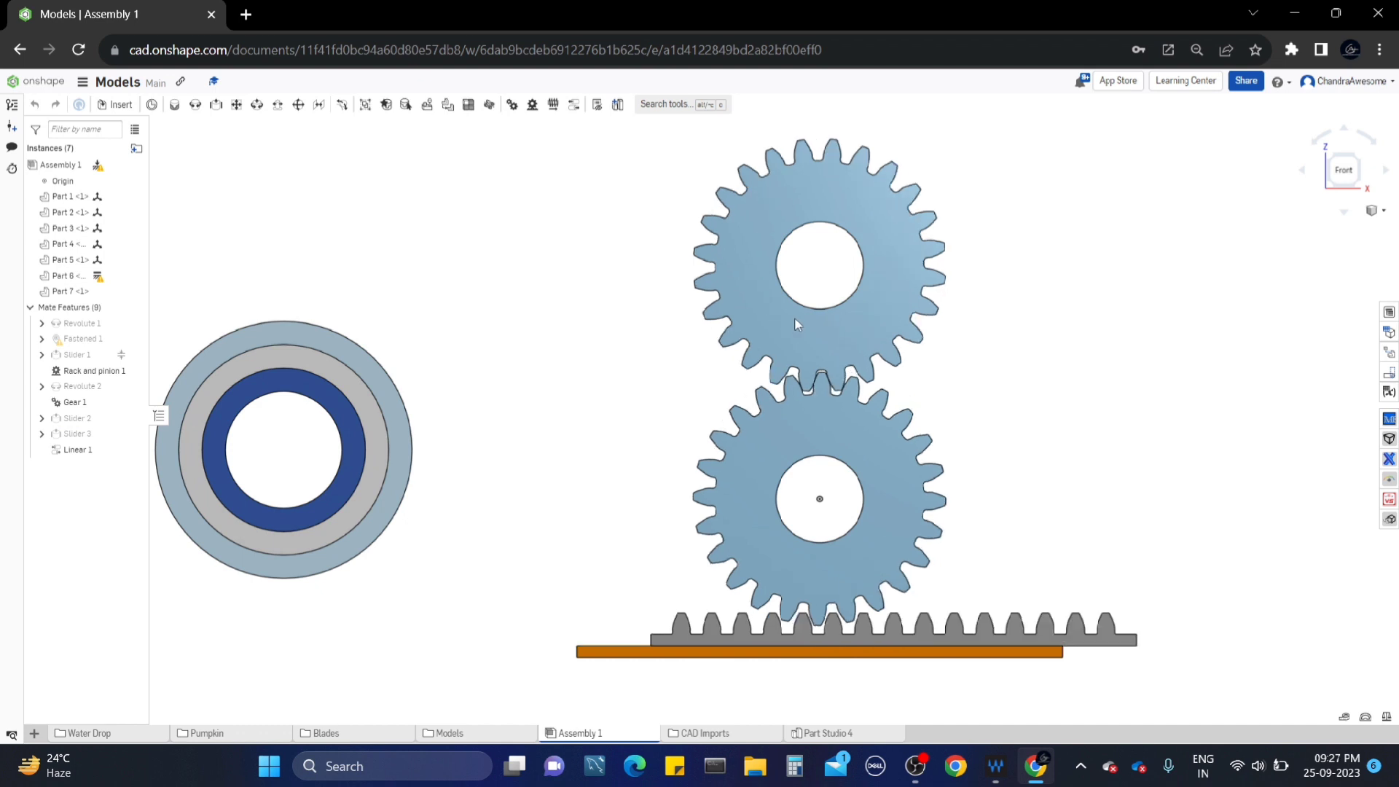
left_click_drag(790, 188, 917, 267)
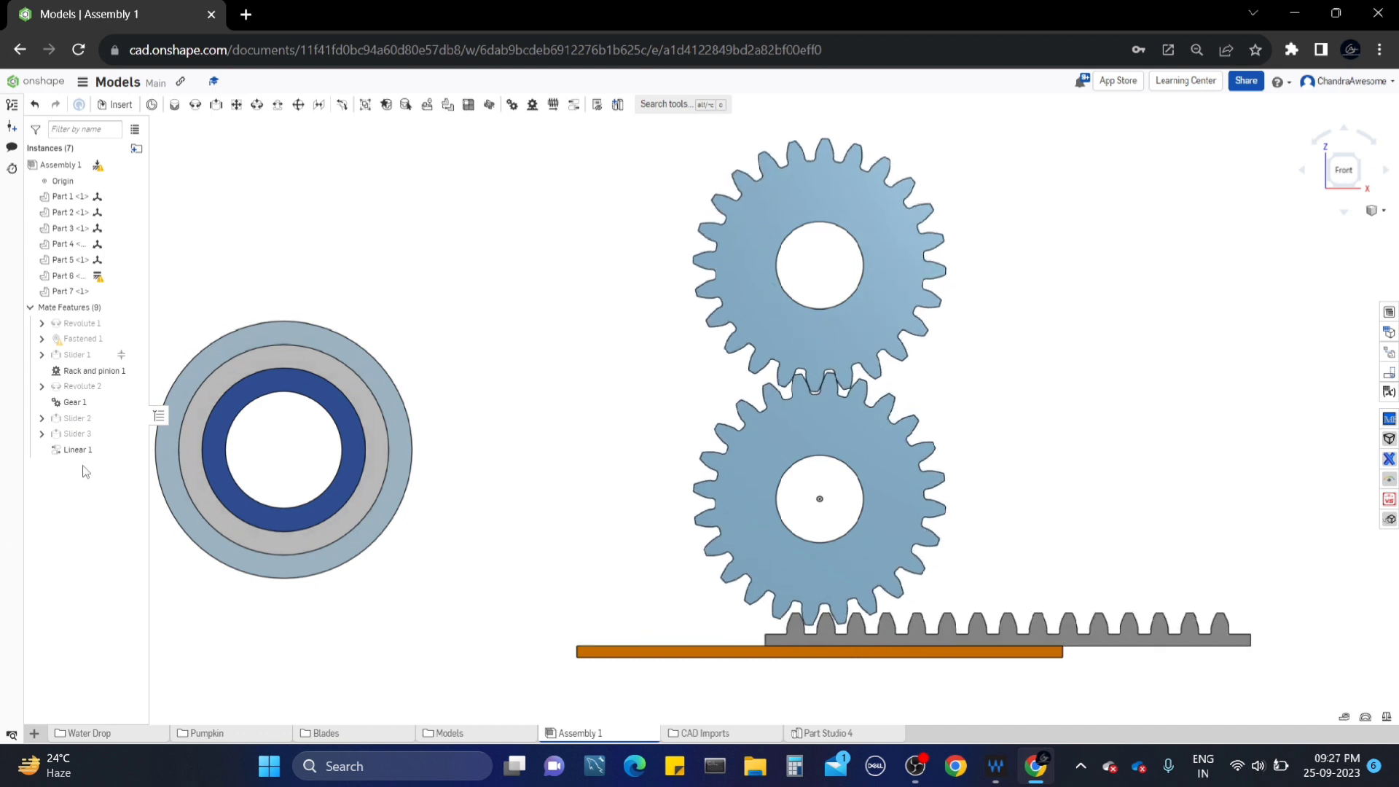
- Delete the Rack and pinion 1 mate
right_click(73, 386)
key("Escape")
left_click(84, 373)
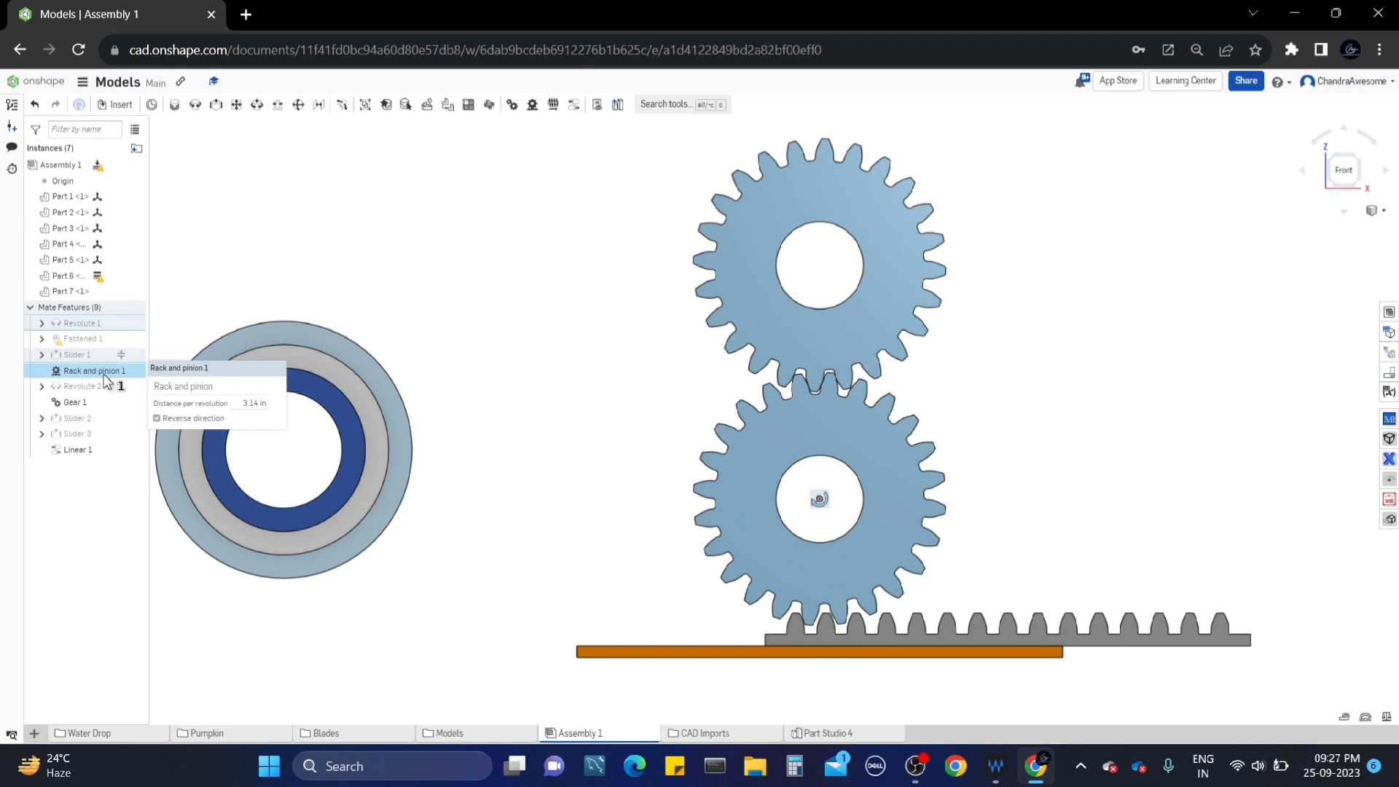
key("Delete")
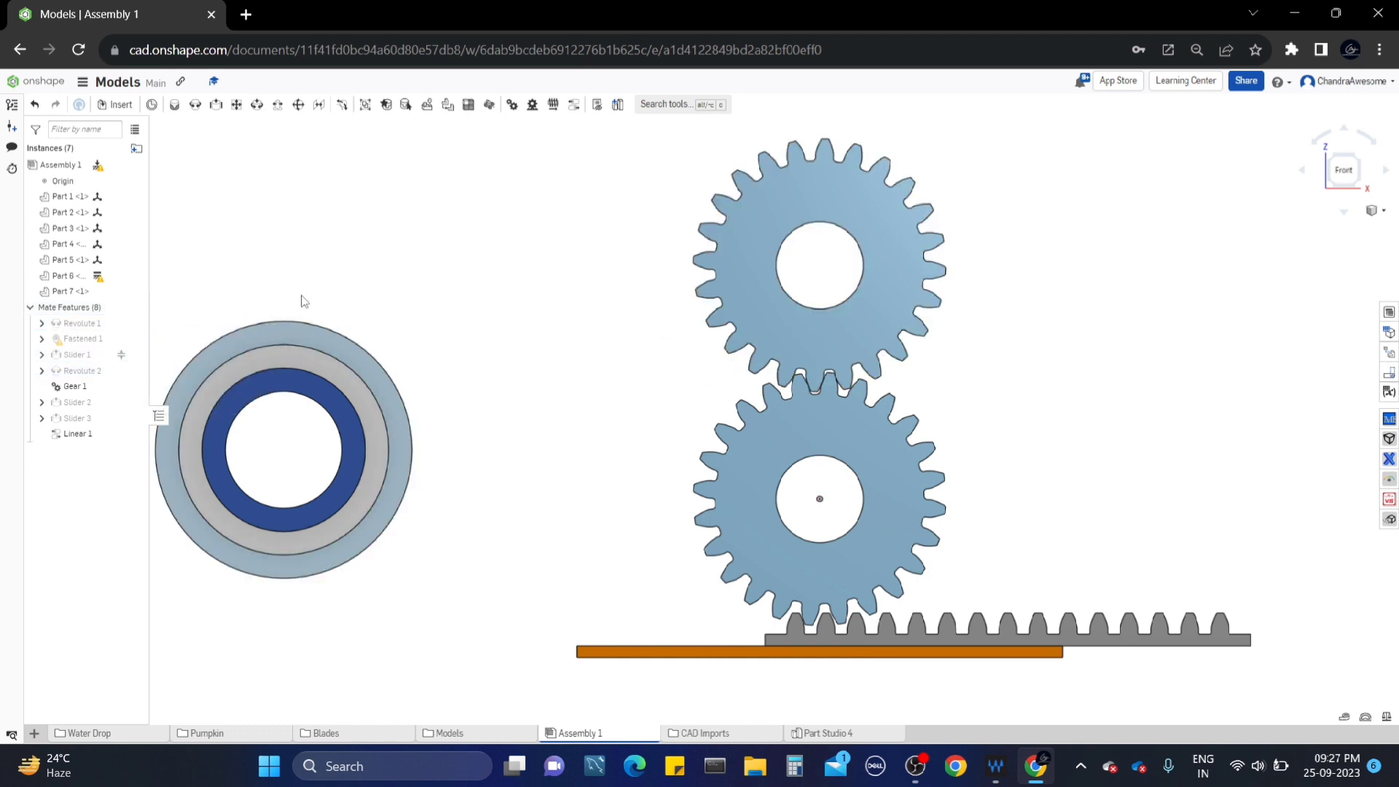
- Play an animation of Revolute 1 to spin both gears, then close it
right_click(99, 324)
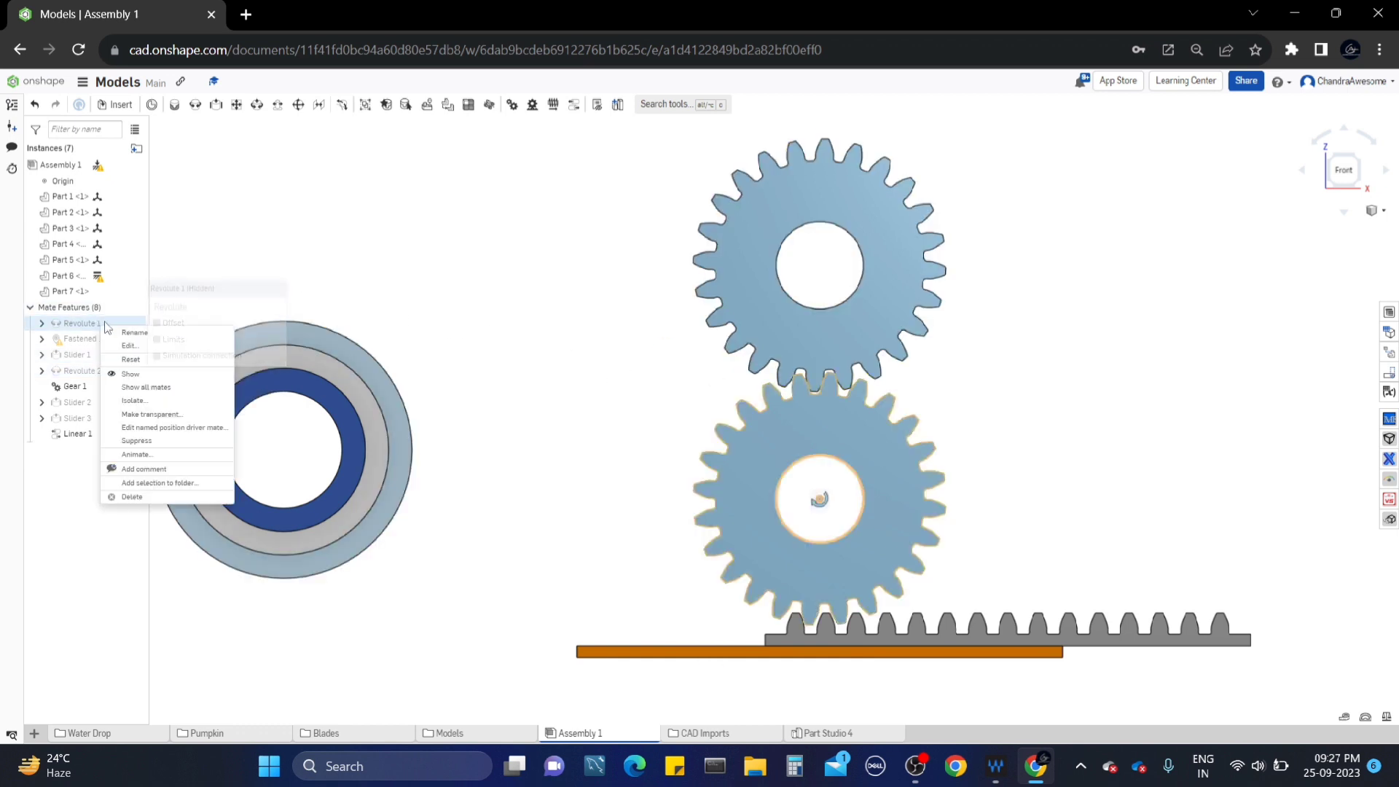
left_click(158, 454)
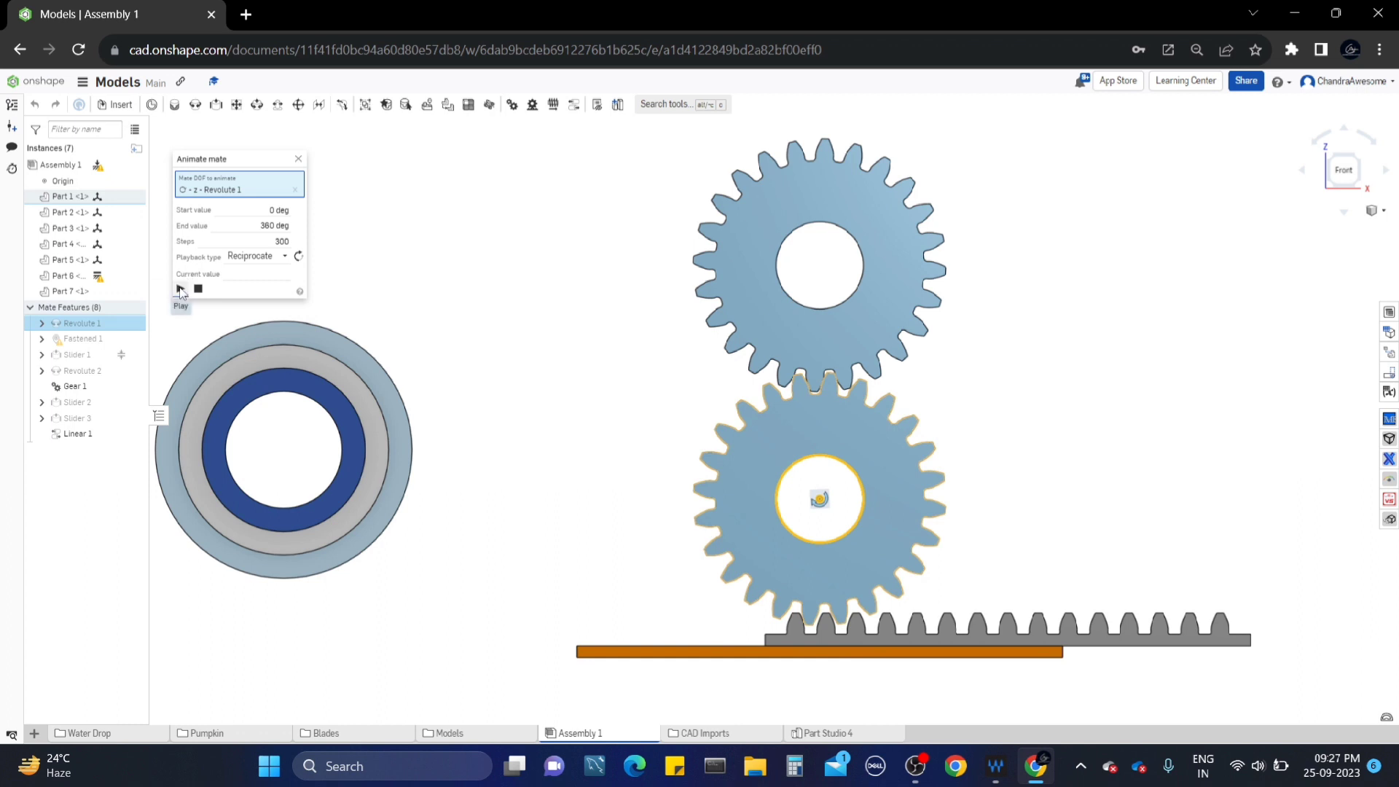
left_click(180, 290)
right_click_drag(1171, 347, 1080, 346)
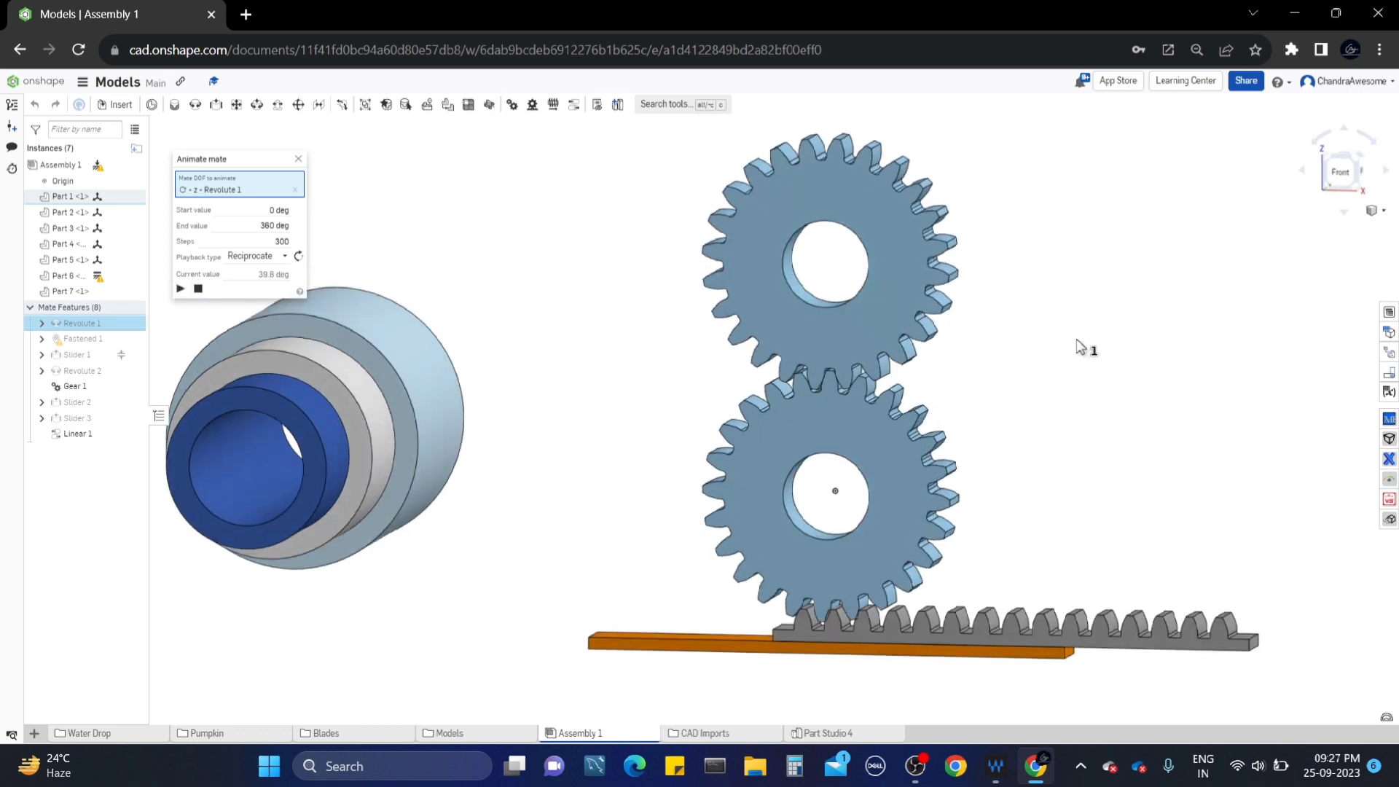
middle_click_drag(1056, 336, 1033, 350)
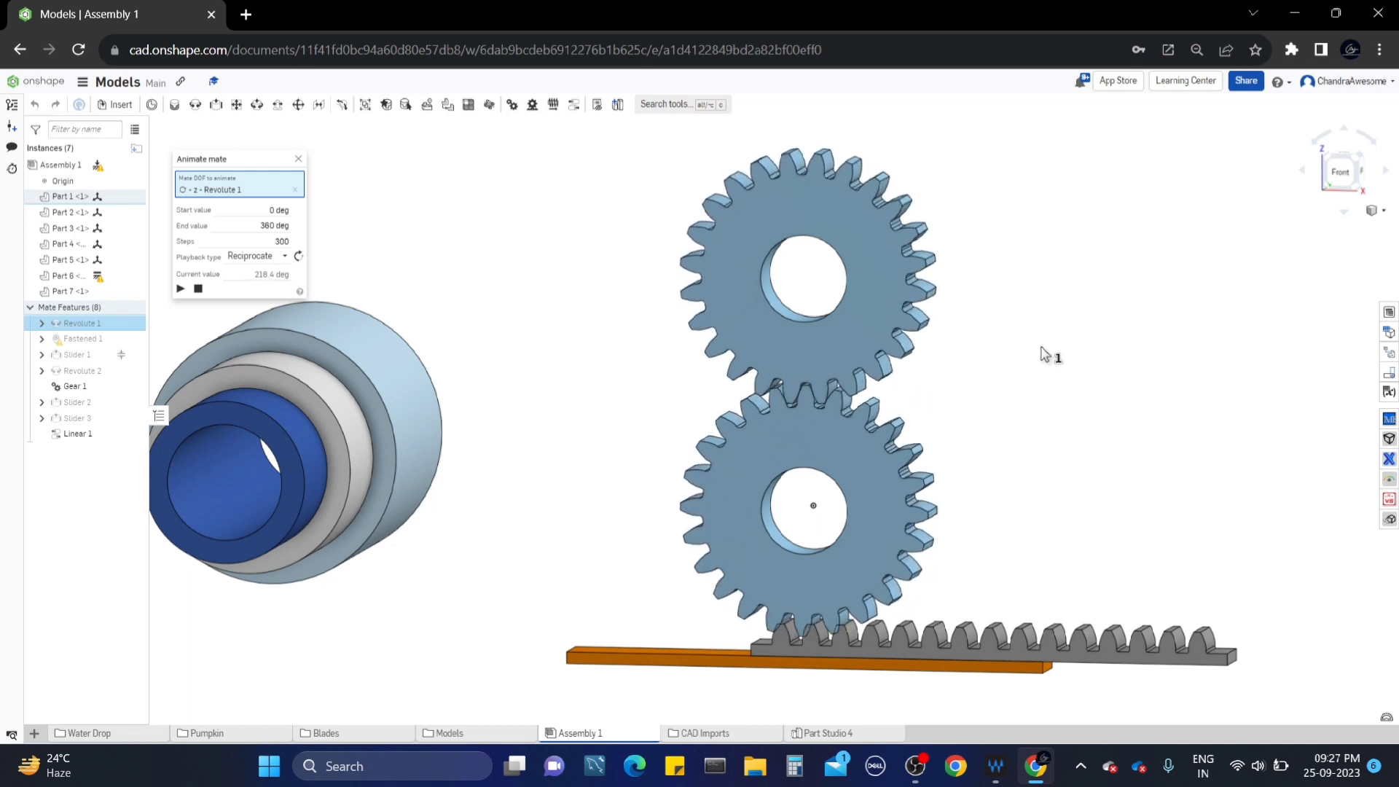
left_click(297, 158)
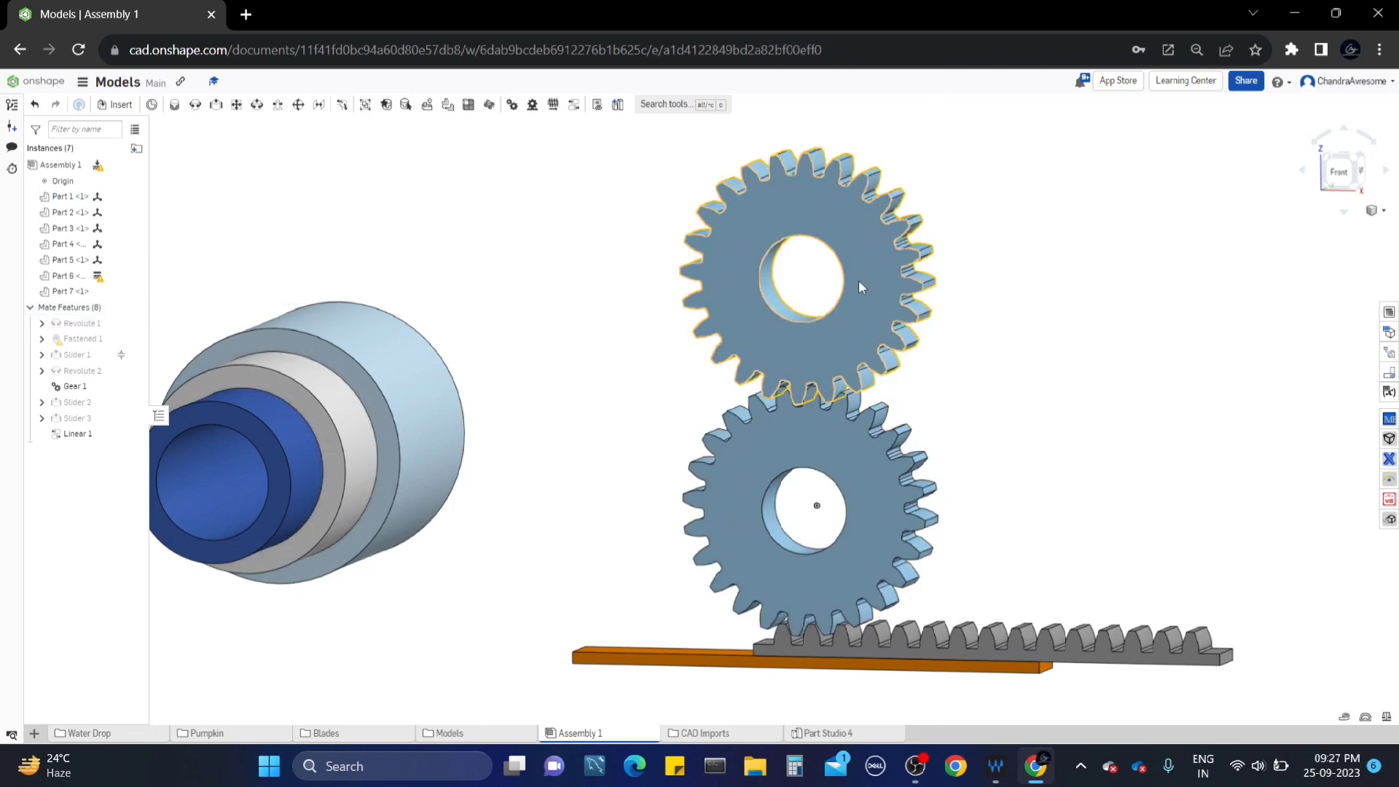
right_click_drag(854, 281, 849, 291)
middle_click_drag(618, 375, 601, 373)
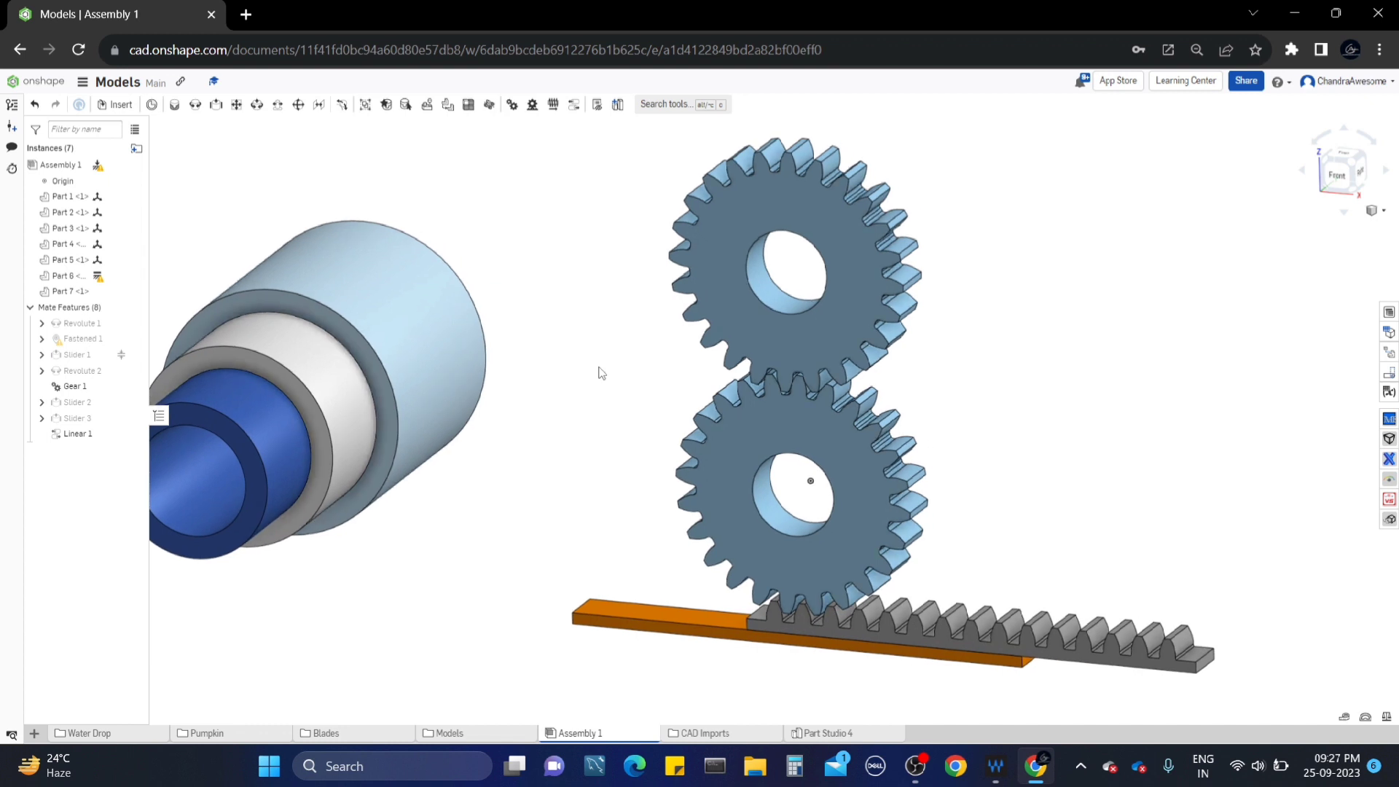
right_click(73, 386)
left_click(512, 105)
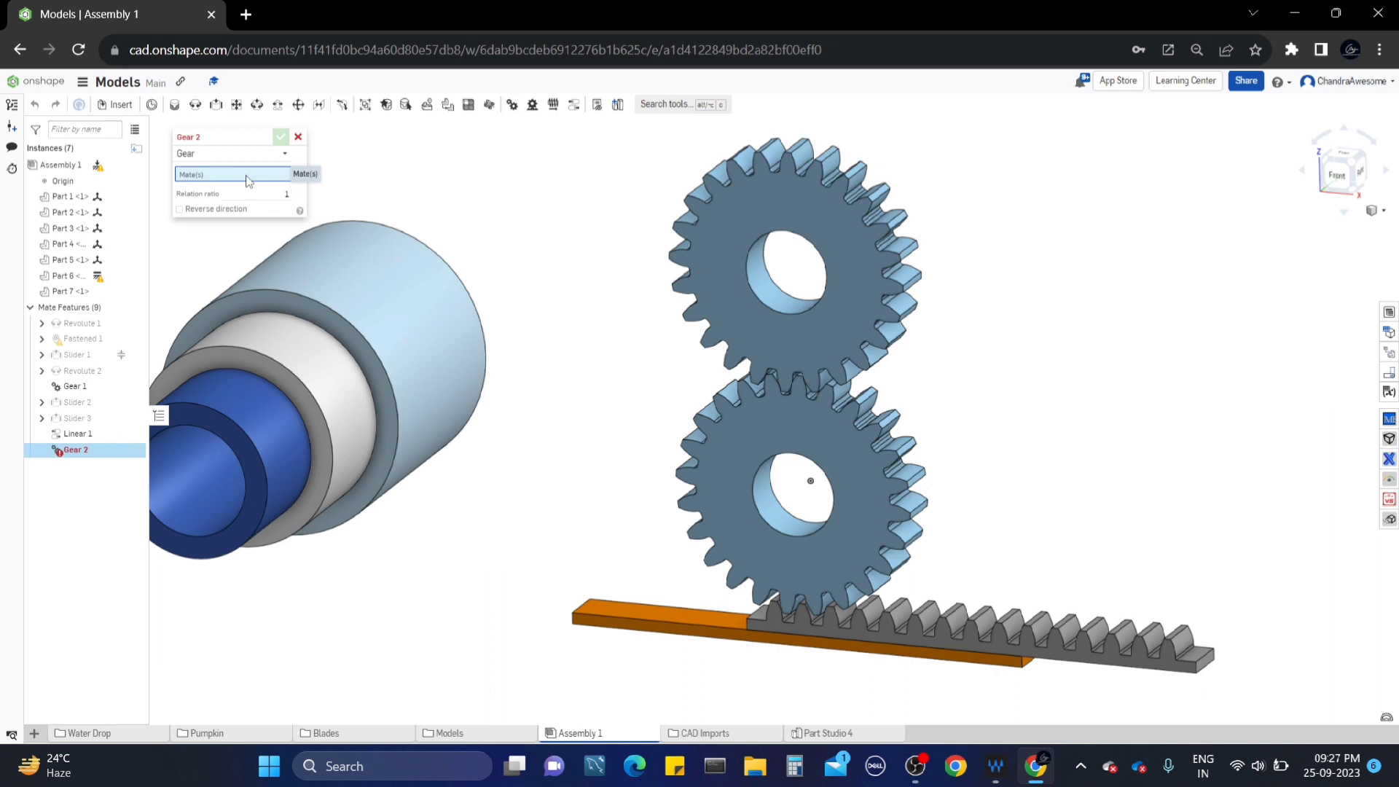
left_click(298, 137)
right_click(97, 387)
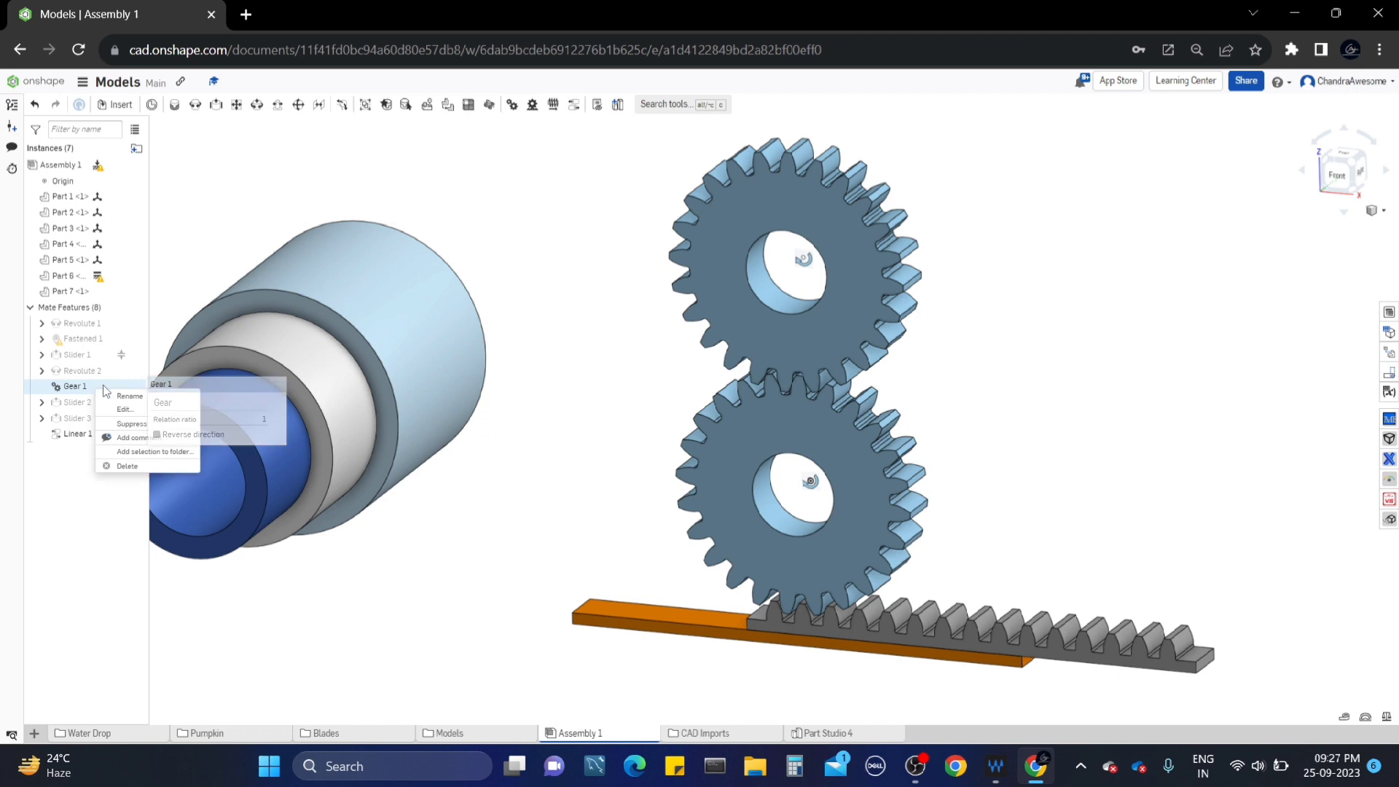
left_click(135, 415)
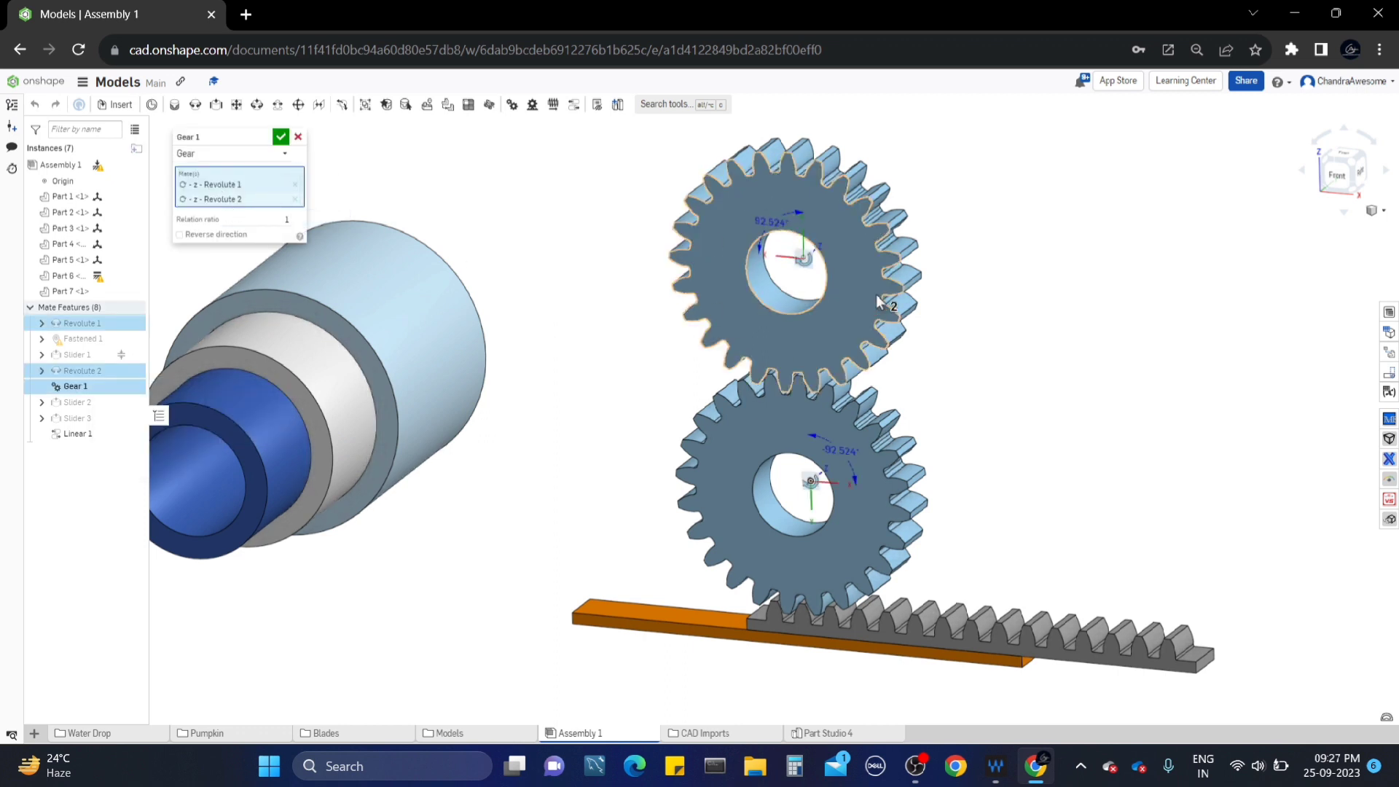
scroll(1026, 433, "up", 2)
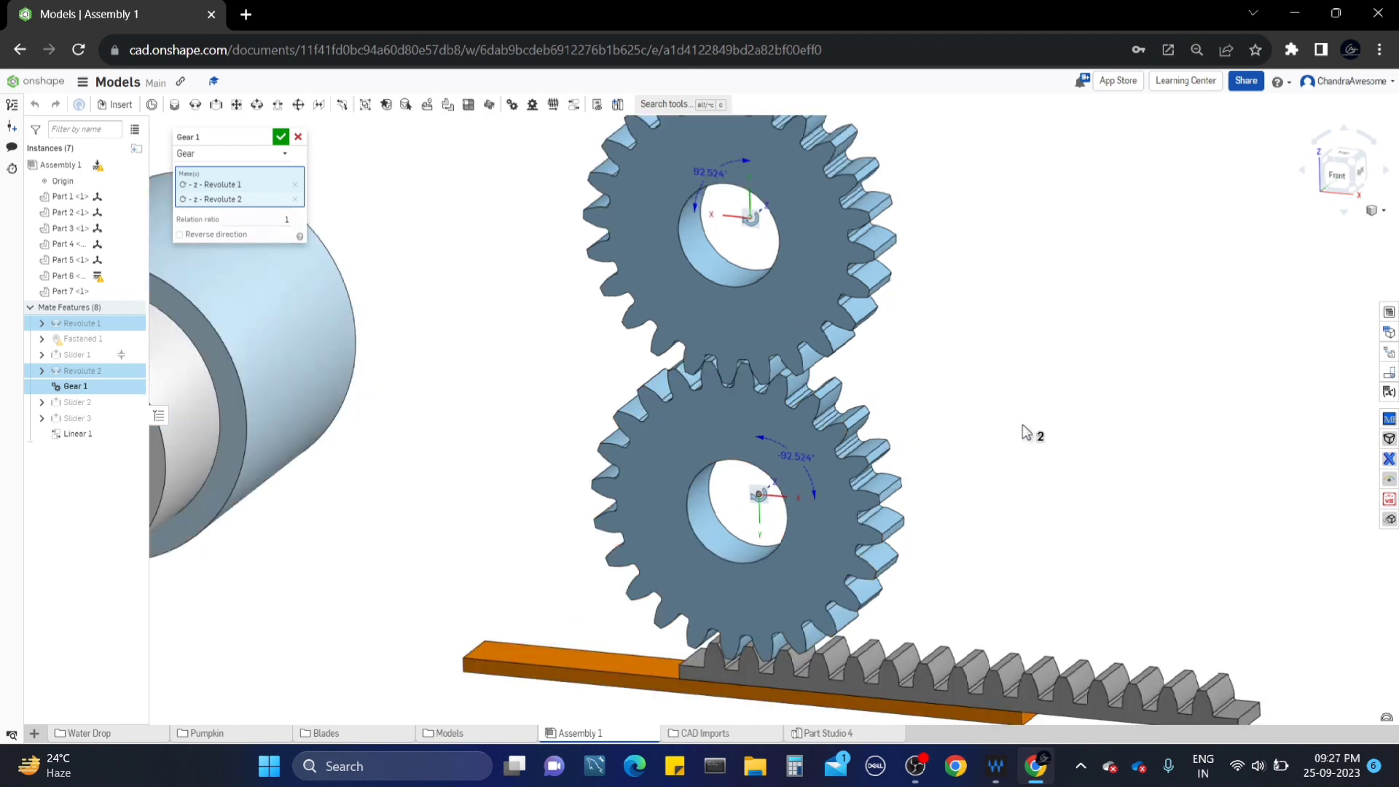
scroll(954, 436, "up", 2)
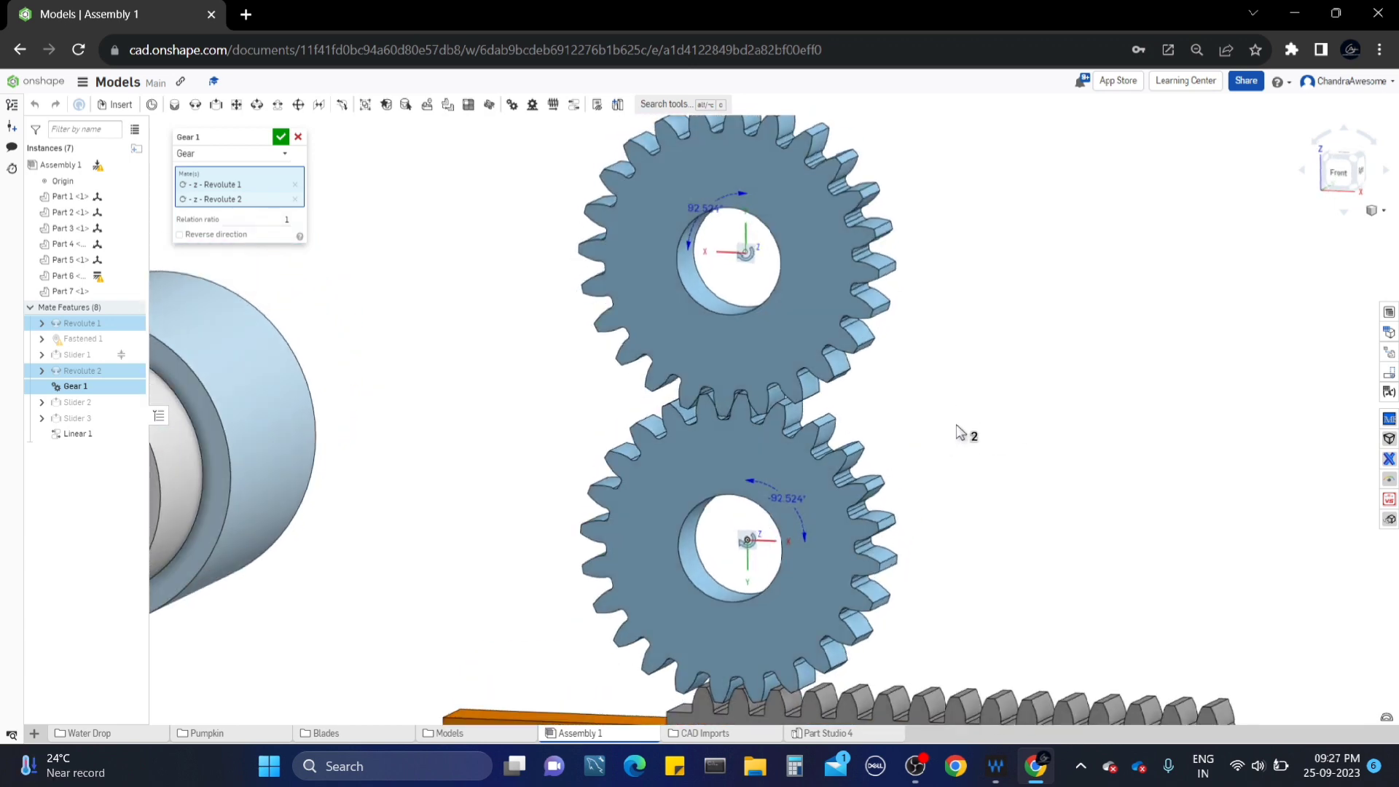
scroll(957, 432, "down", 2)
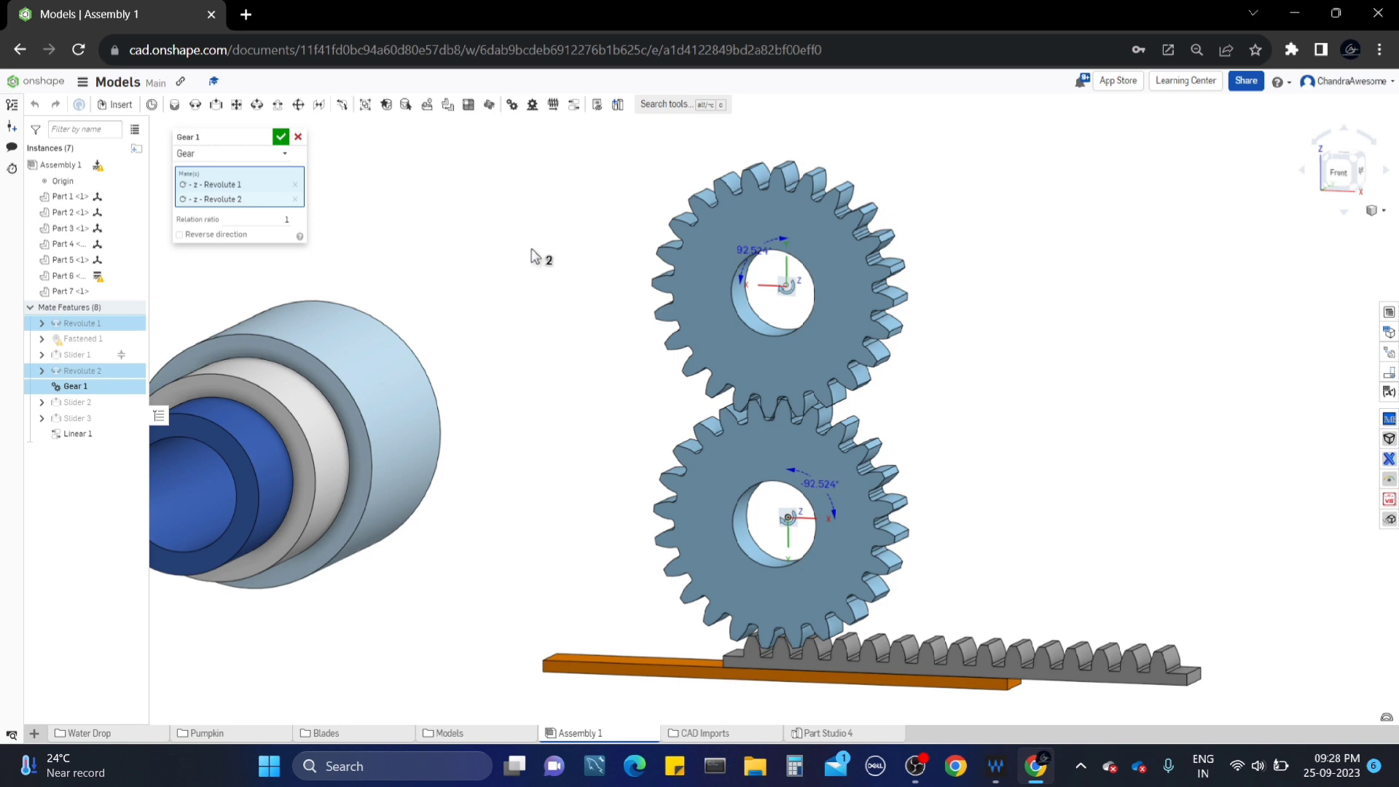
- Confirm the Gear 1 mate, then reopen it and select its relation ratio of 1
left_click(281, 137)
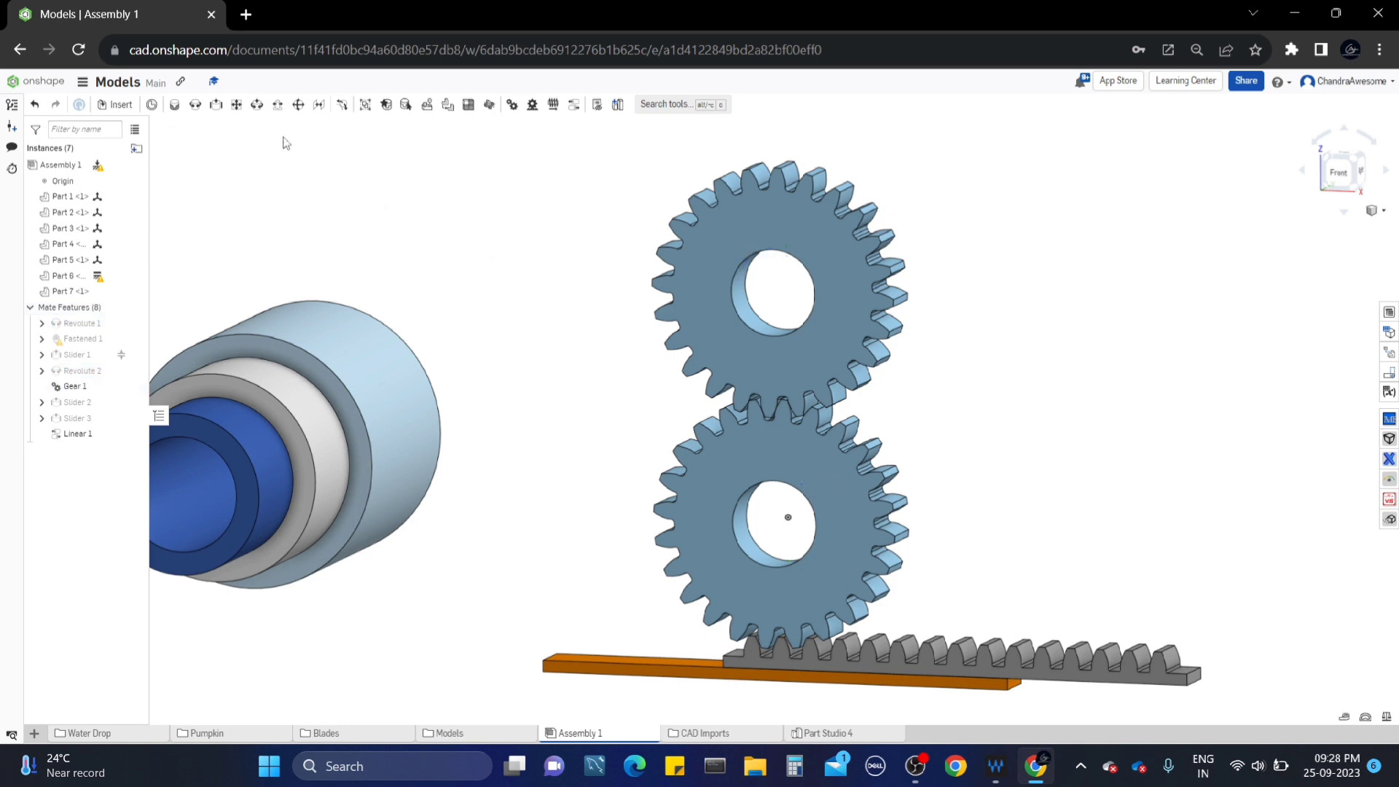
middle_click_drag(1024, 350, 959, 343)
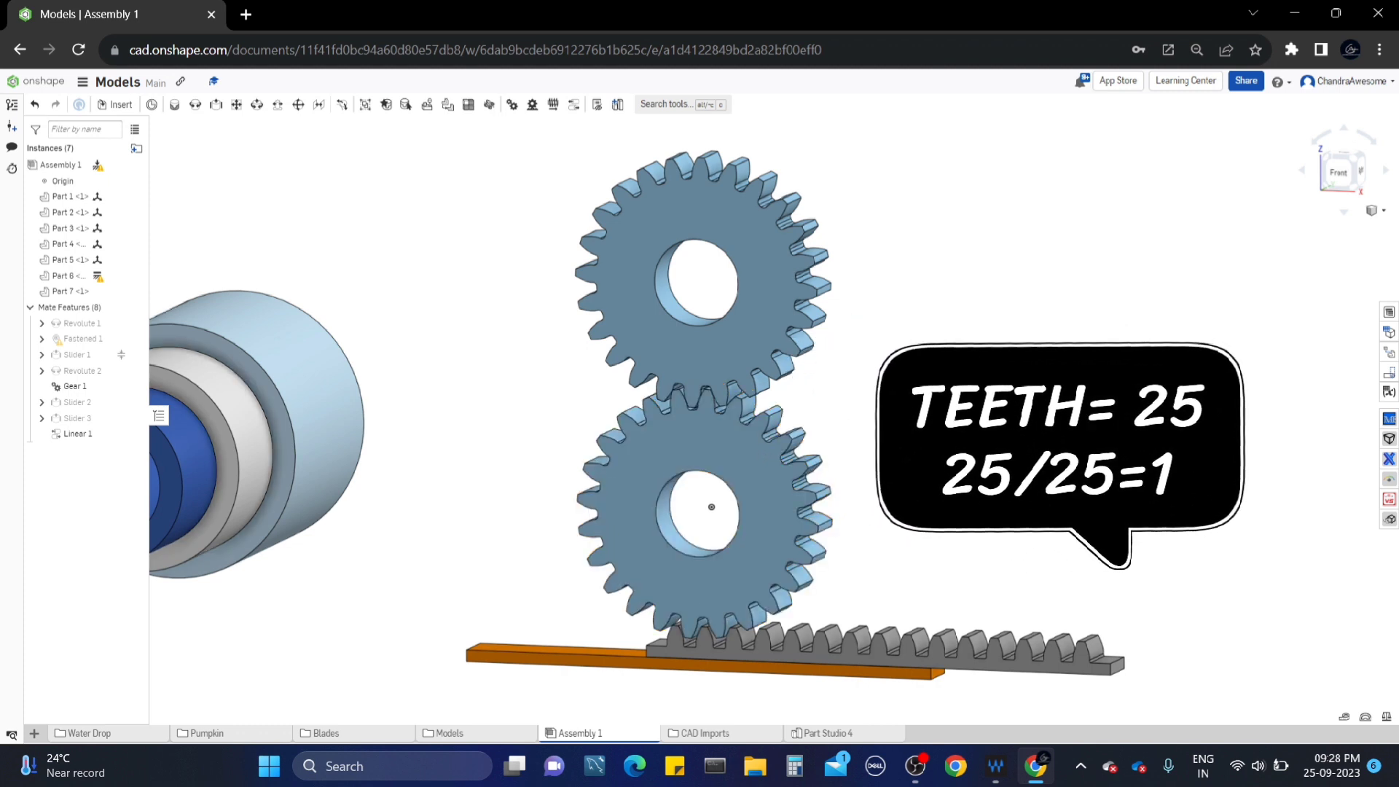
middle_click_drag(905, 375, 843, 361)
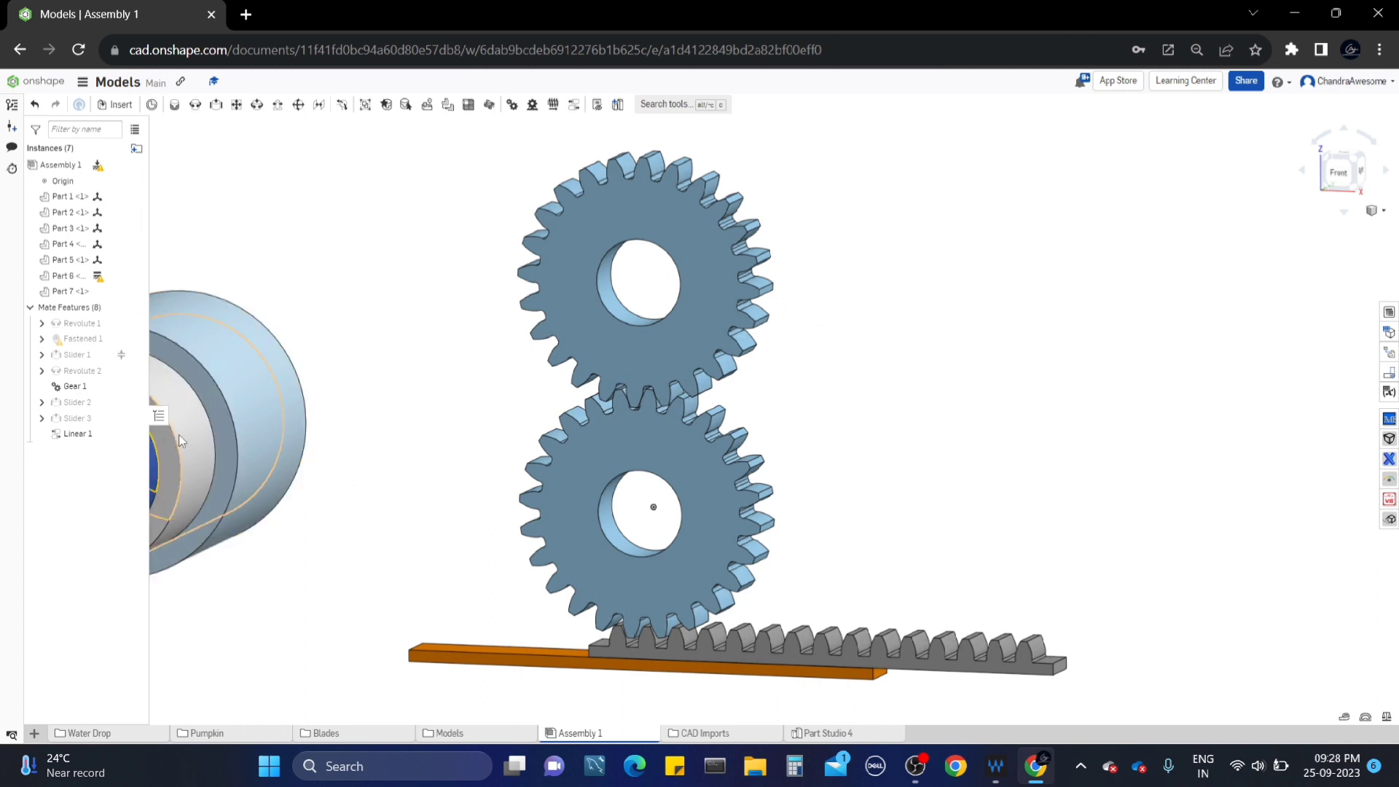
right_click(82, 387)
left_click(121, 421)
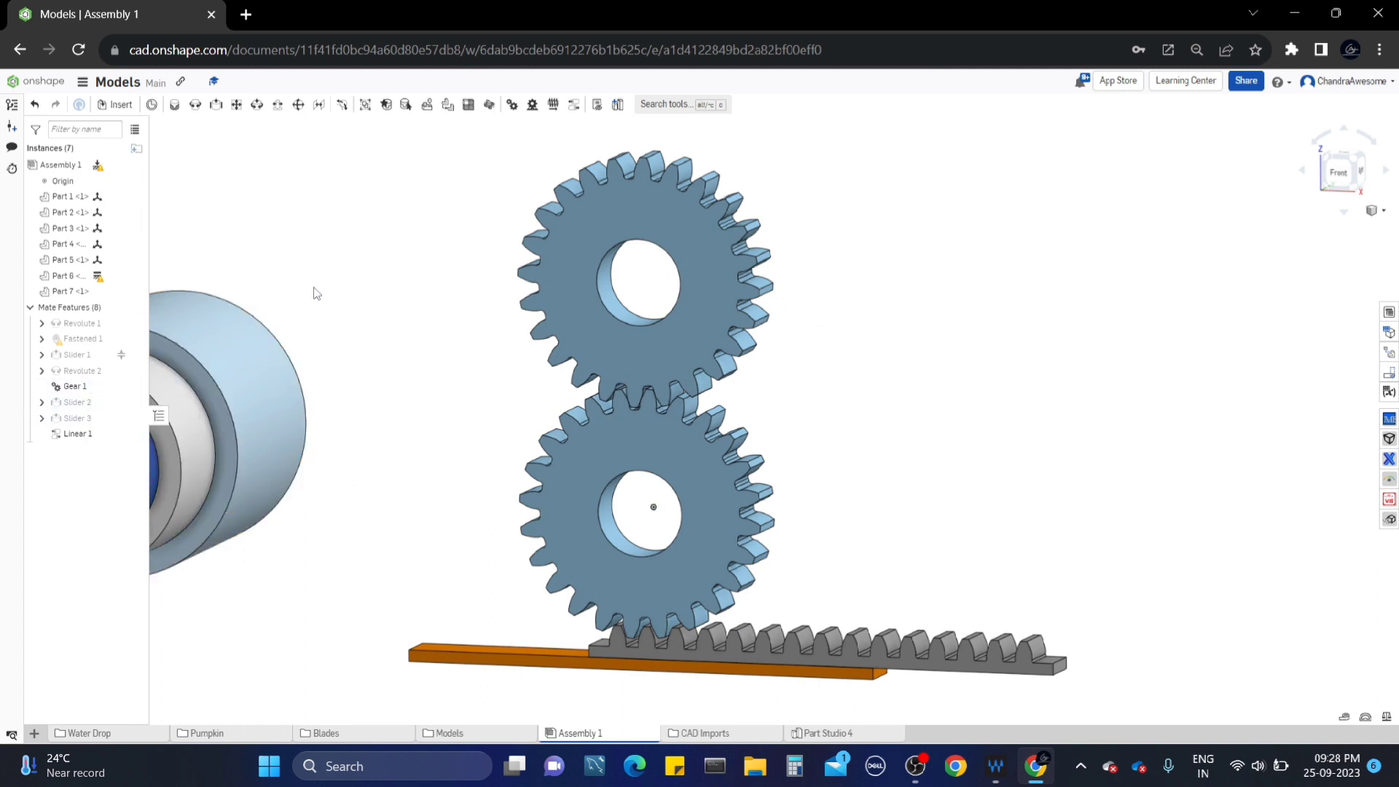
left_click(272, 218)
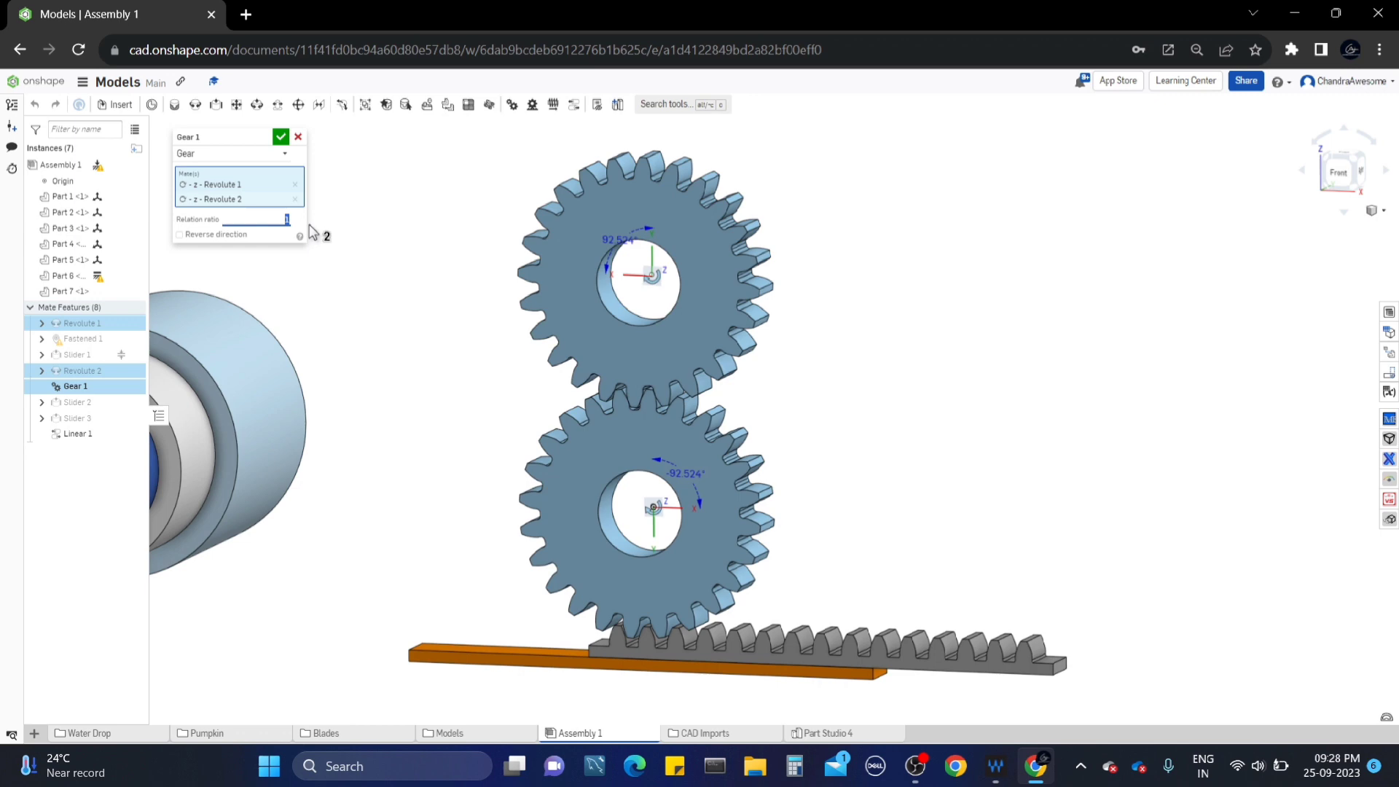
left_click(297, 138)
key("shift+1")
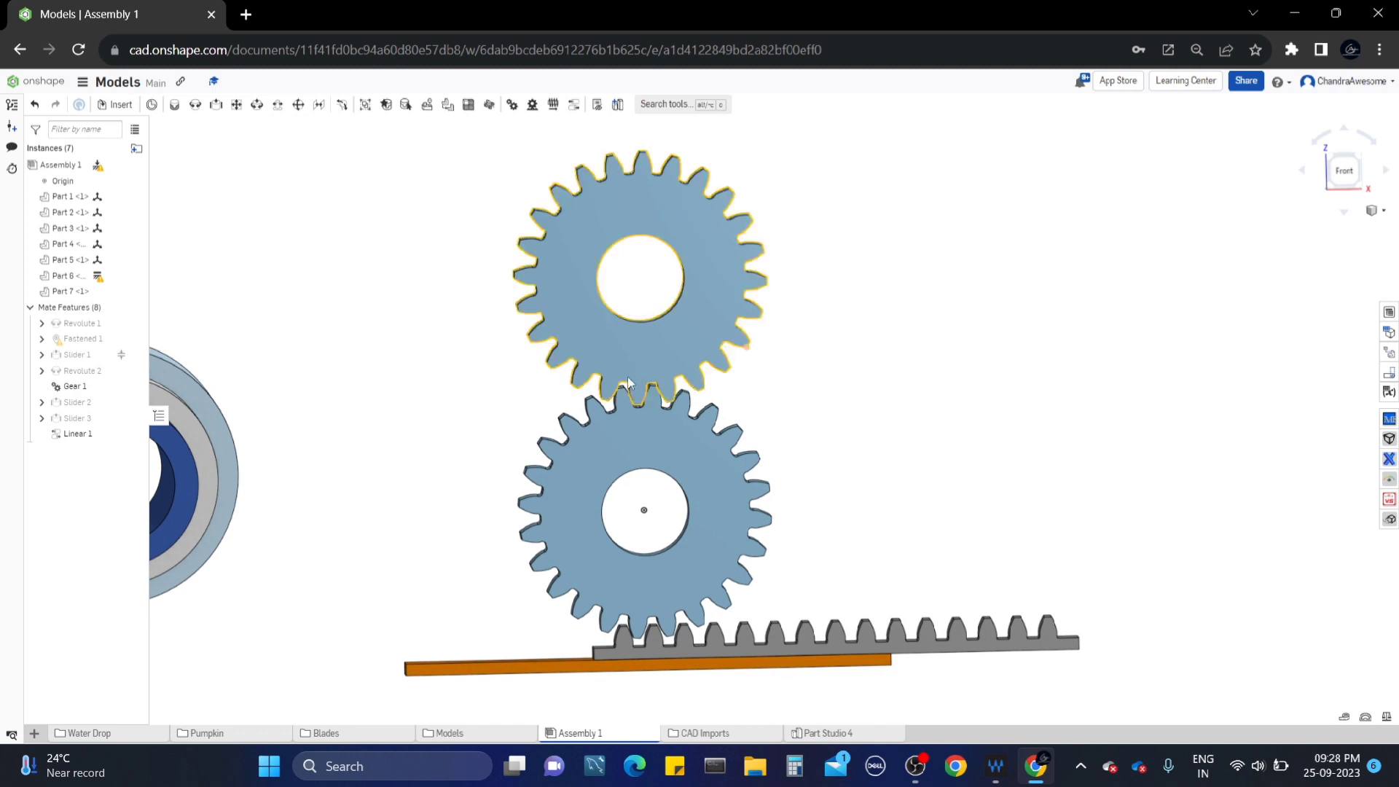
left_click_drag(558, 252, 831, 381)
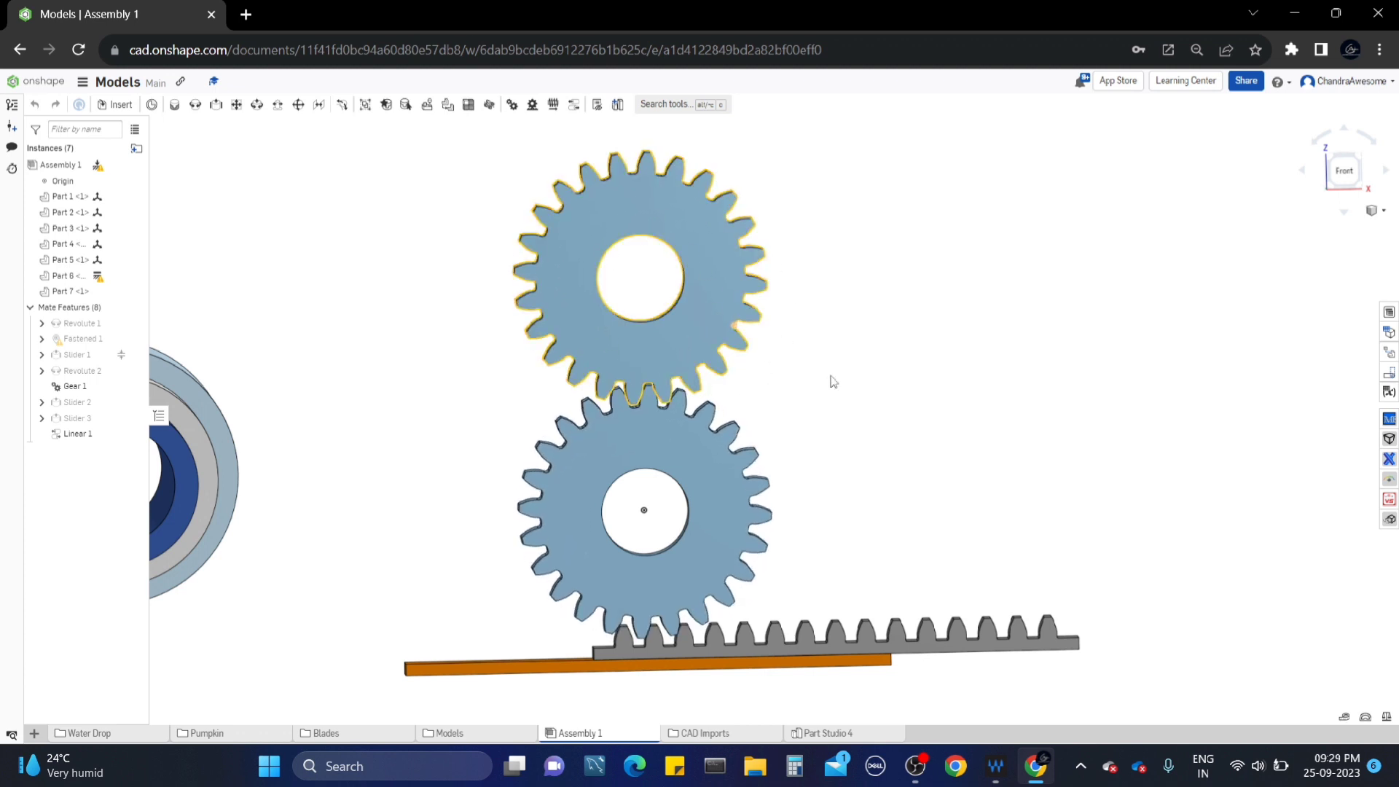
key("shift+7")
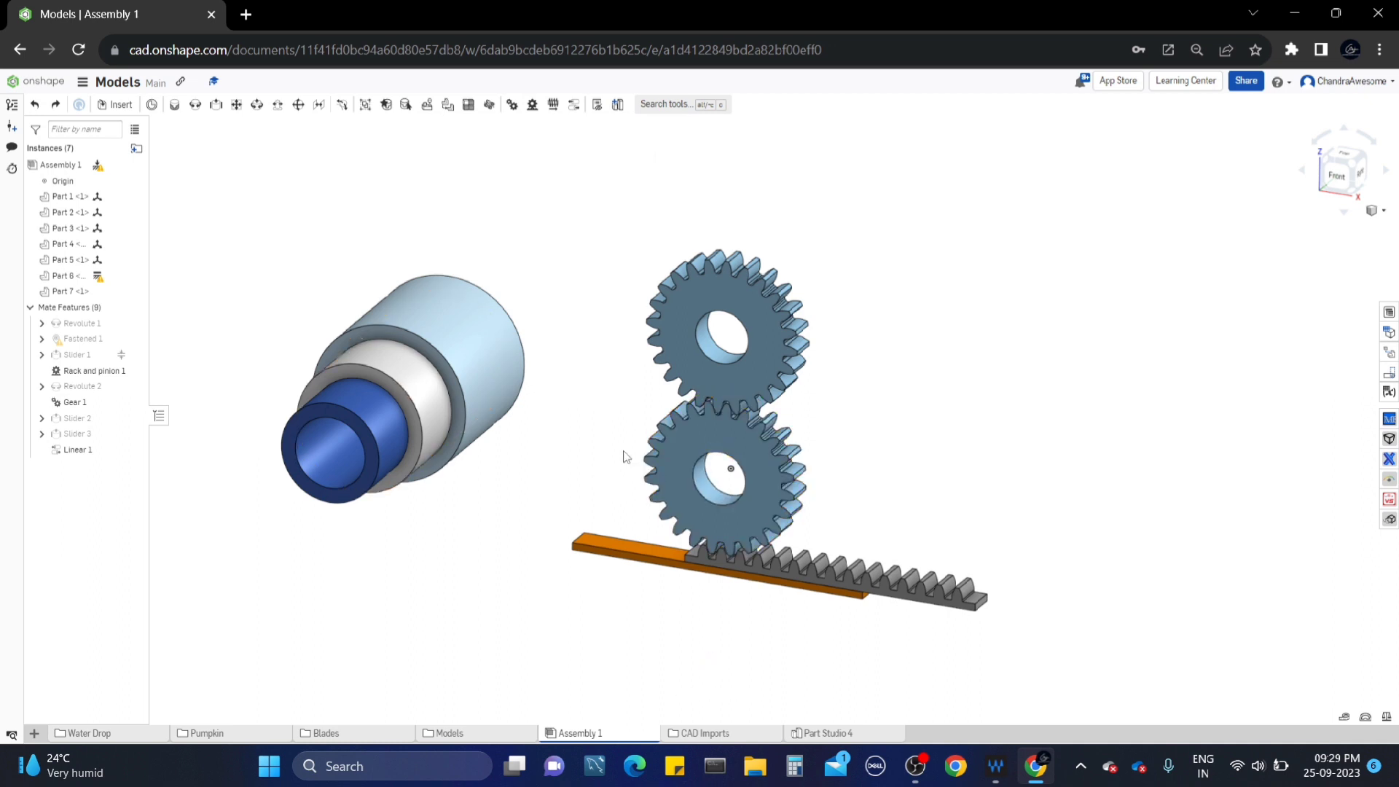
- Pan, orbit and zoom from the front view to see the lower gear meshing with the rack
middle_click_drag(624, 459, 555, 409)
scroll(555, 409, "up", 2)
mouse_move(807, 430)
right_mouse_down()
mouse_move(787, 425)
mouse_move(799, 406)
right_mouse_up()
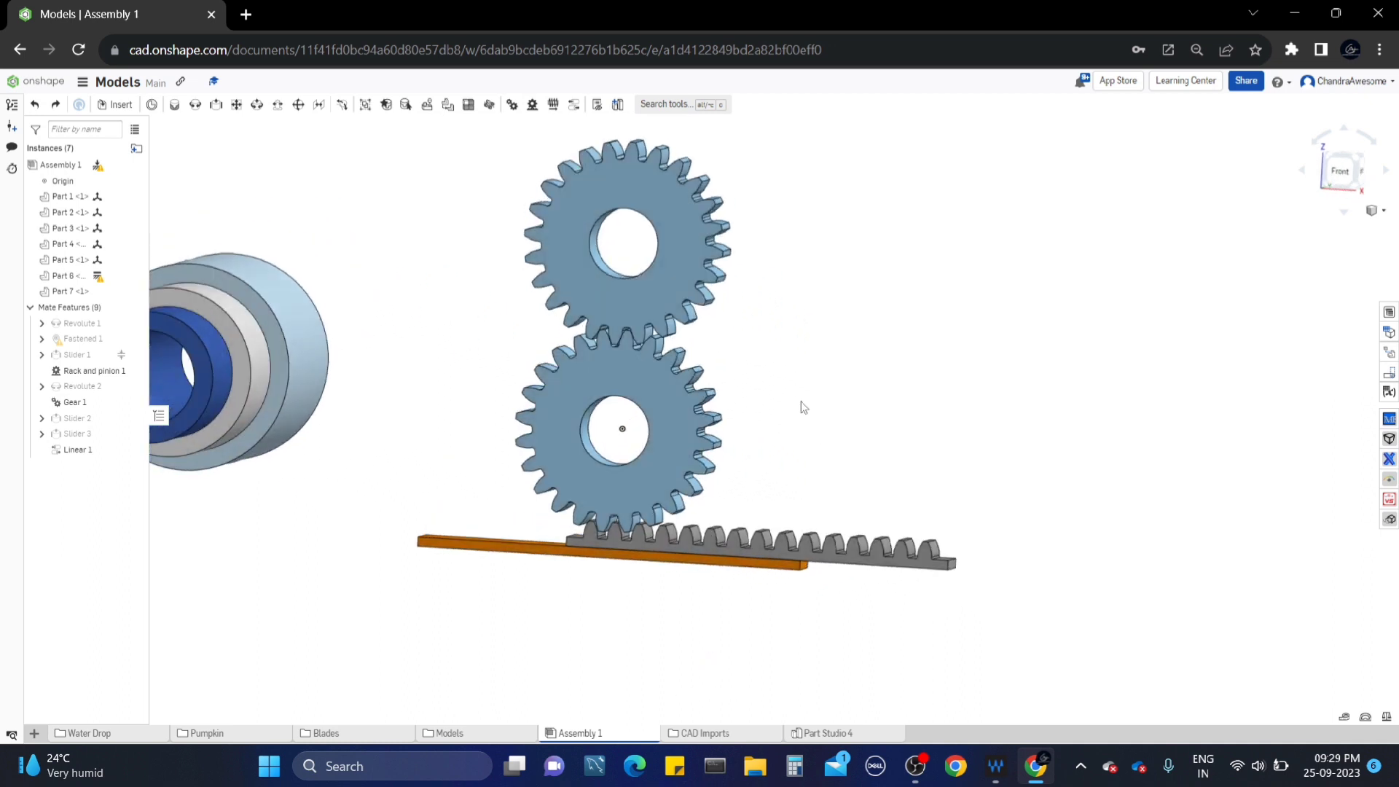
left_click(1340, 171)
middle_click_drag(925, 500, 605, 423)
right_click_drag(605, 422, 780, 490)
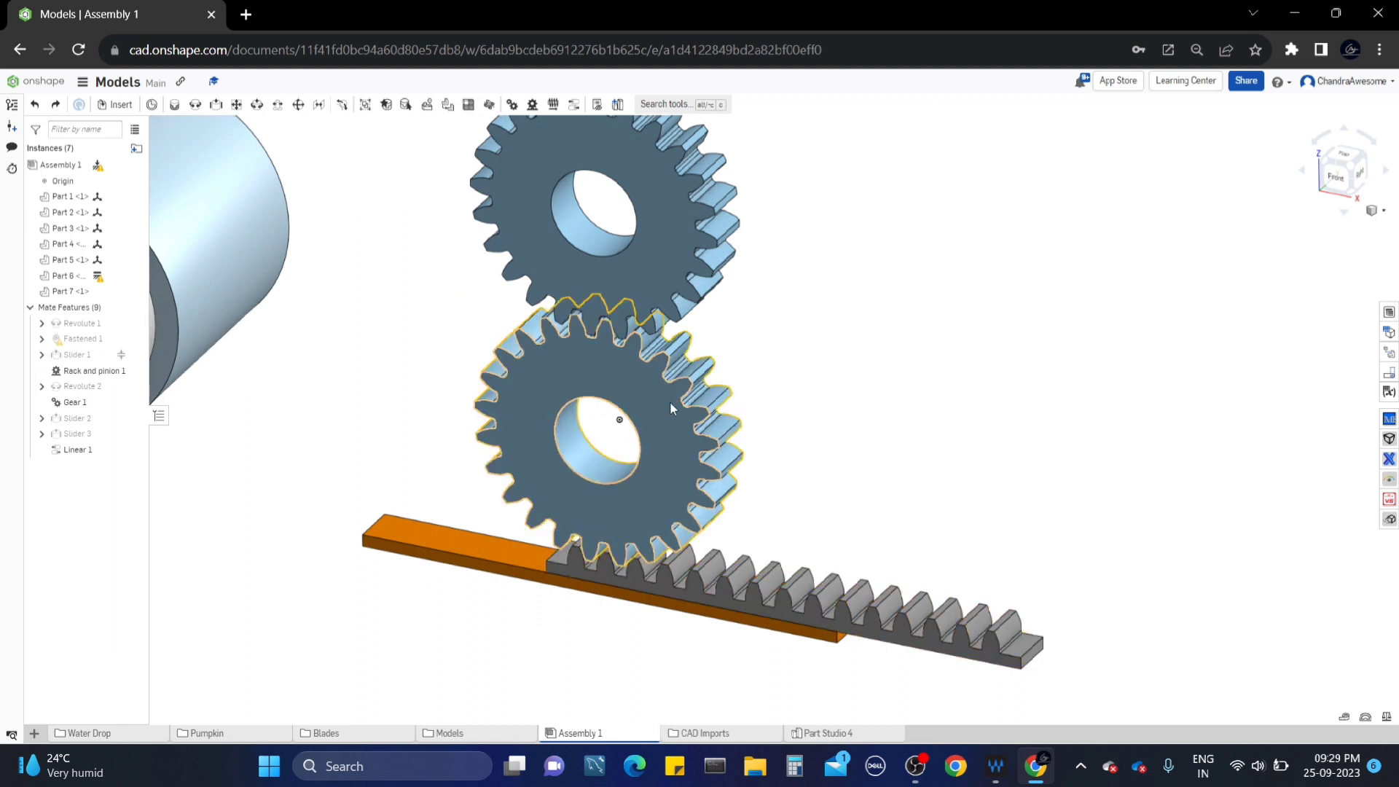
scroll(826, 386, "down", 3)
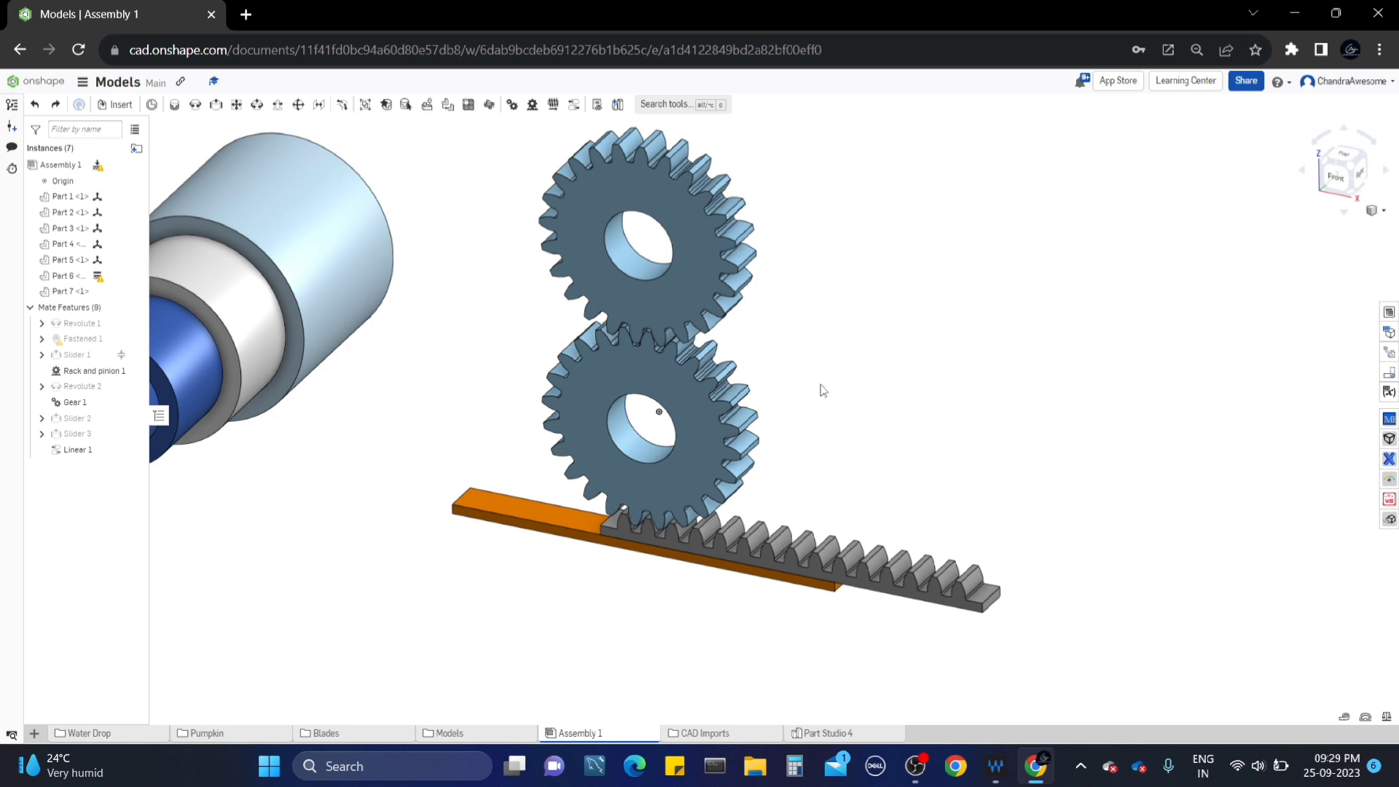
scroll(723, 542, "up", 5)
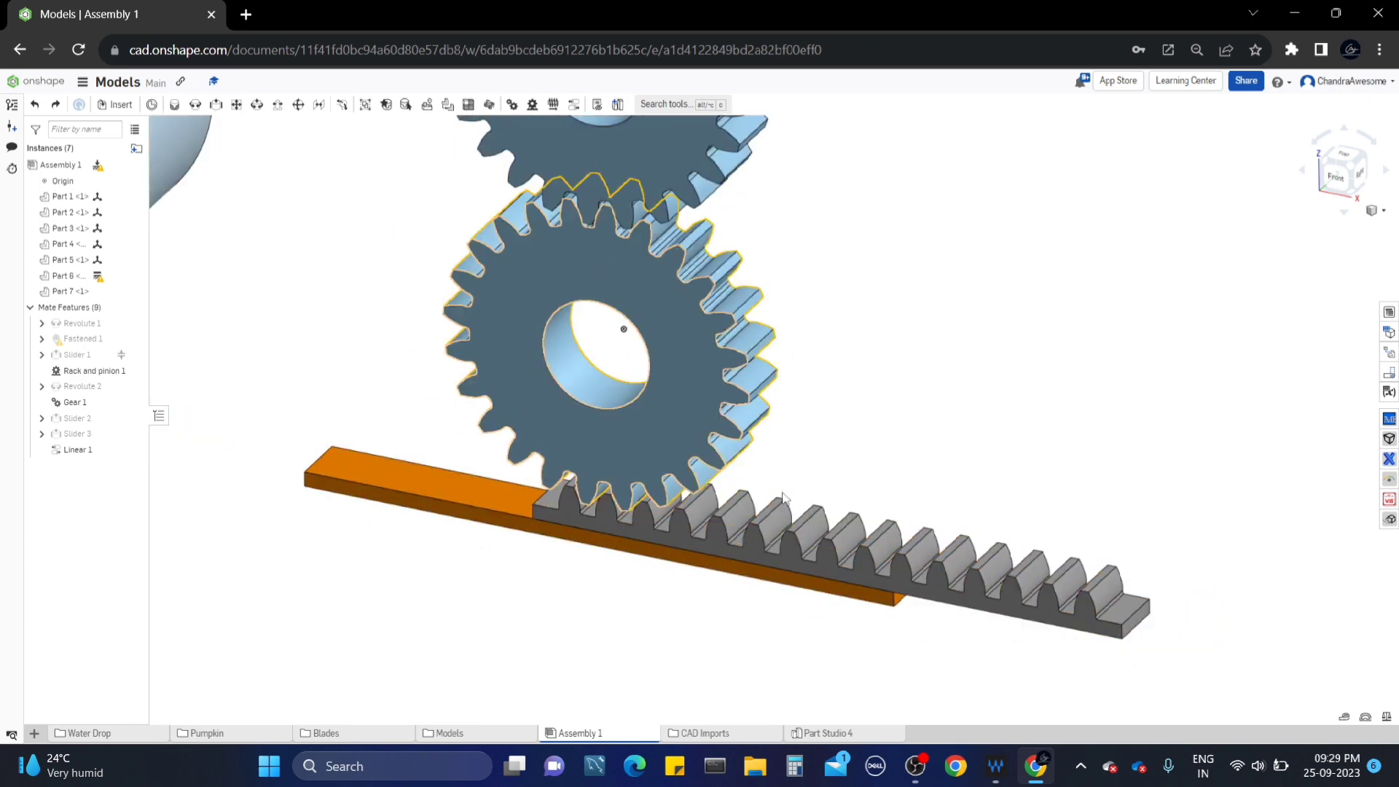
- Play the Revolute 1 animation and watch it from the front view
right_click(86, 326)
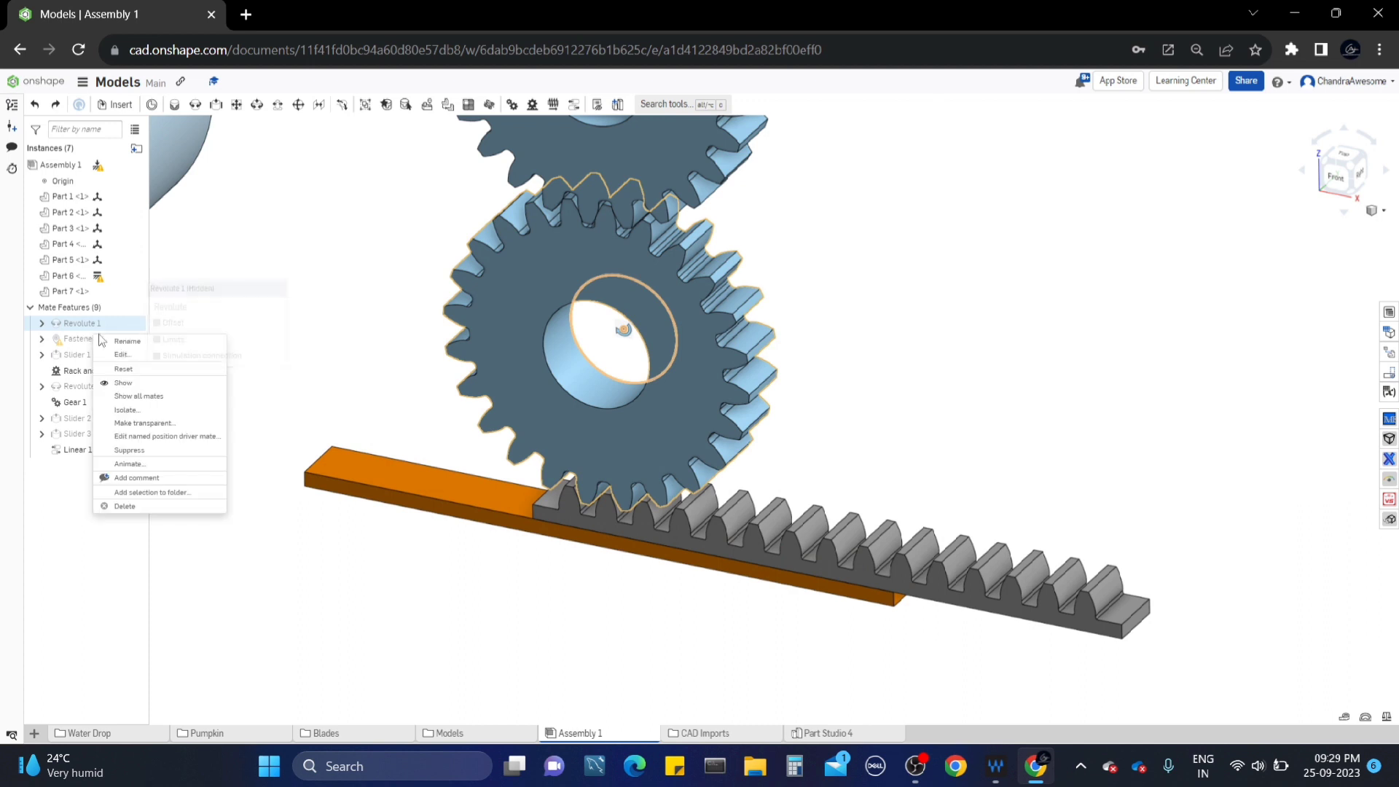
left_click(172, 463)
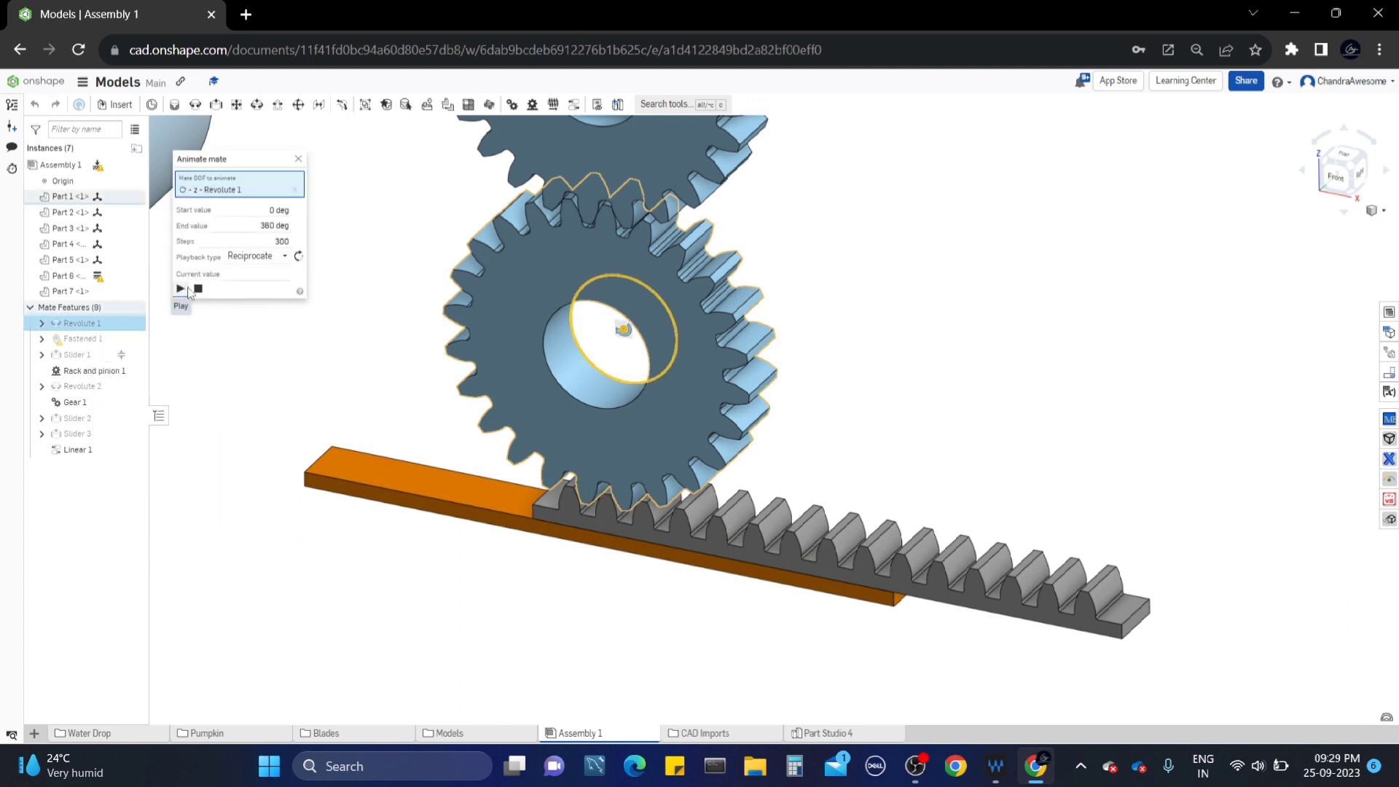
left_click(180, 288)
key("shift+1")
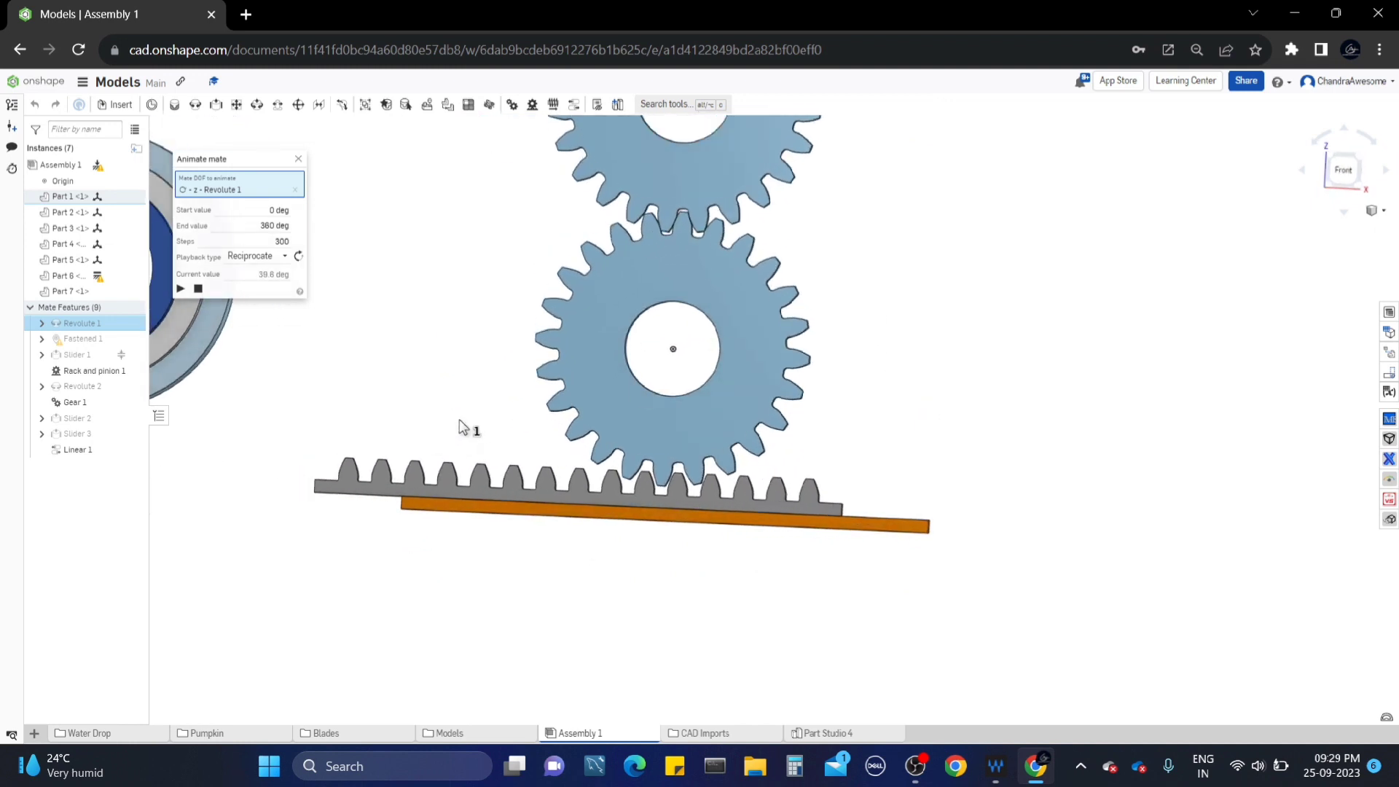
right_click_drag(459, 428, 451, 441)
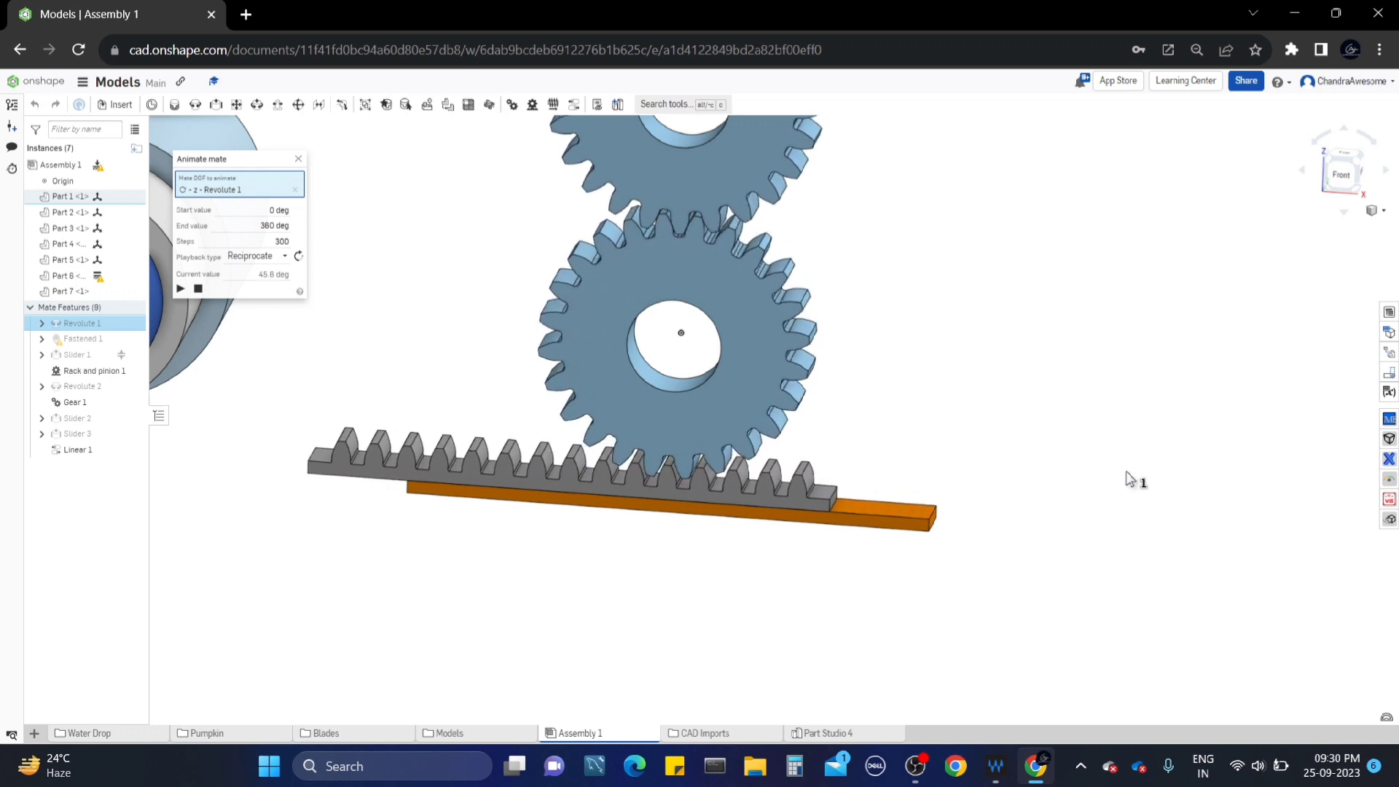
- Close the animation and orbit to a near-front view of gear and rack
left_click(298, 158)
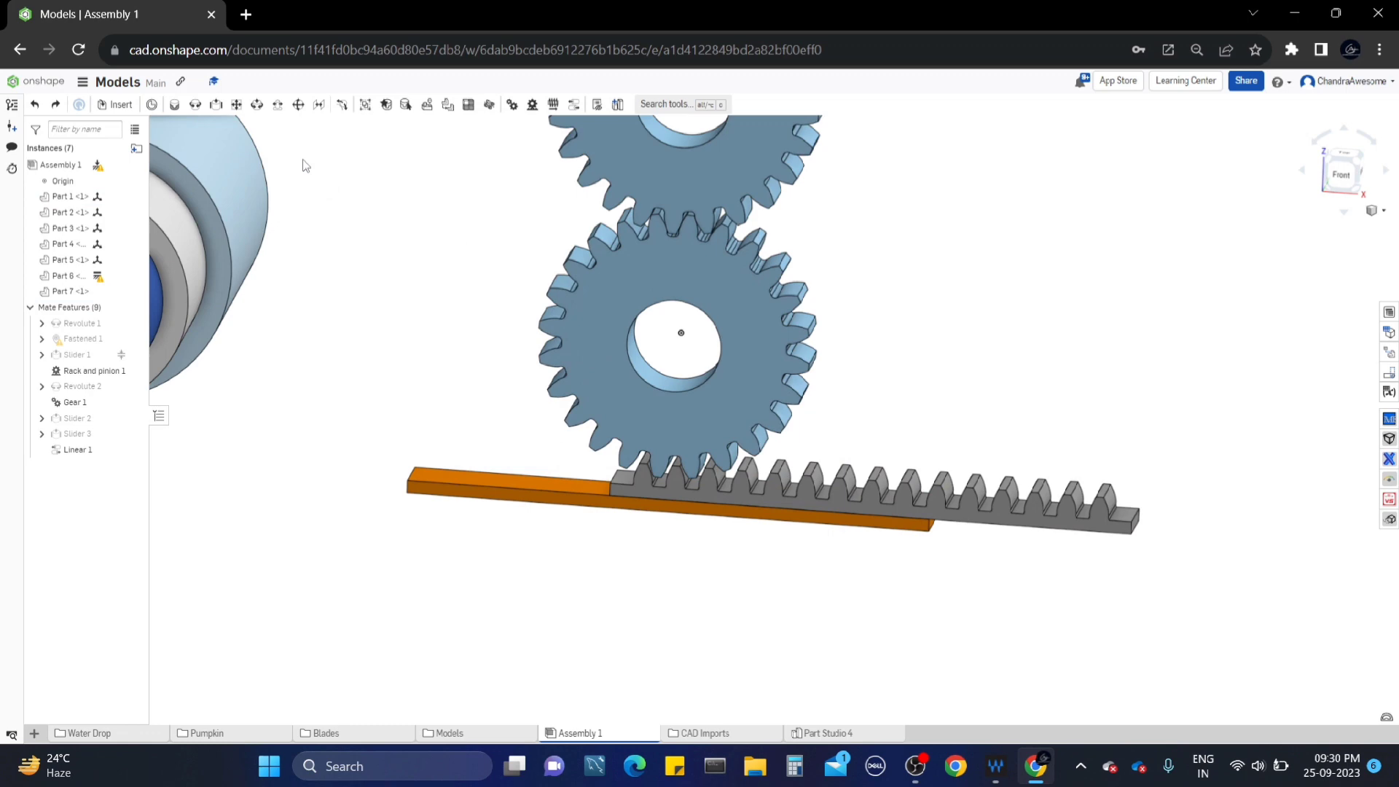
scroll(772, 487, "up", 3)
right_click_drag(772, 487, 915, 453)
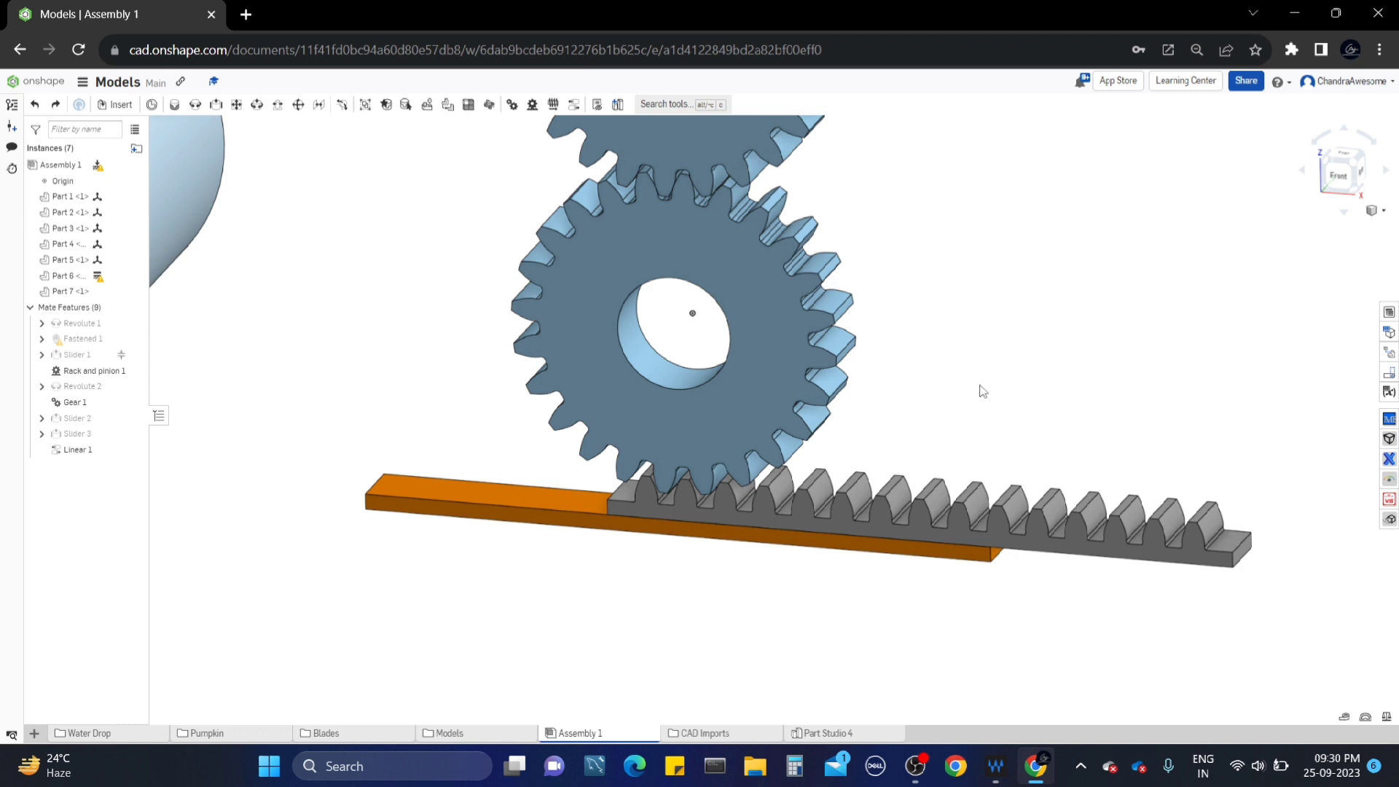
scroll(910, 449, "up", 3)
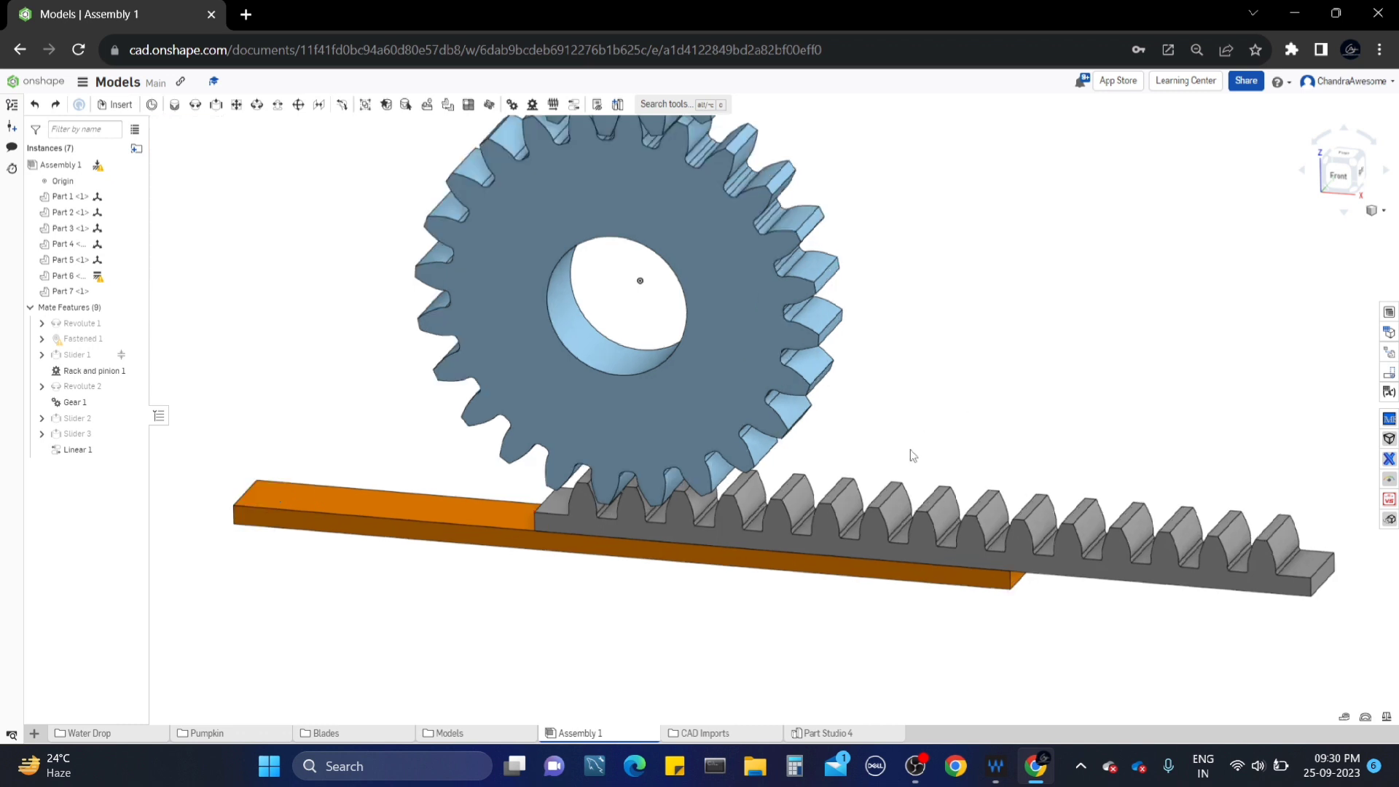
scroll(862, 444, "down", 2)
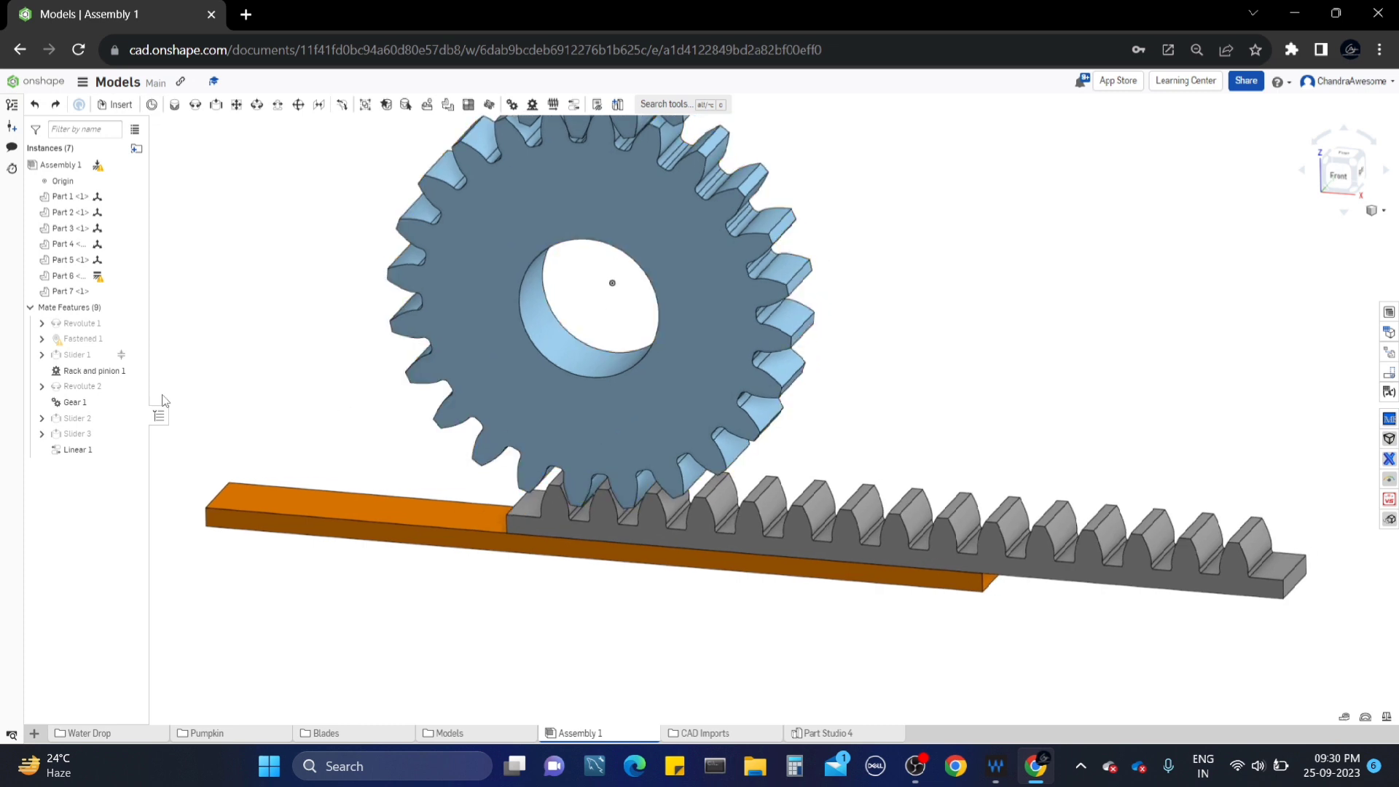
- Start a new Rack and pinion 2 mate from the toolbar and cancel it
right_click(93, 372)
left_click(269, 225)
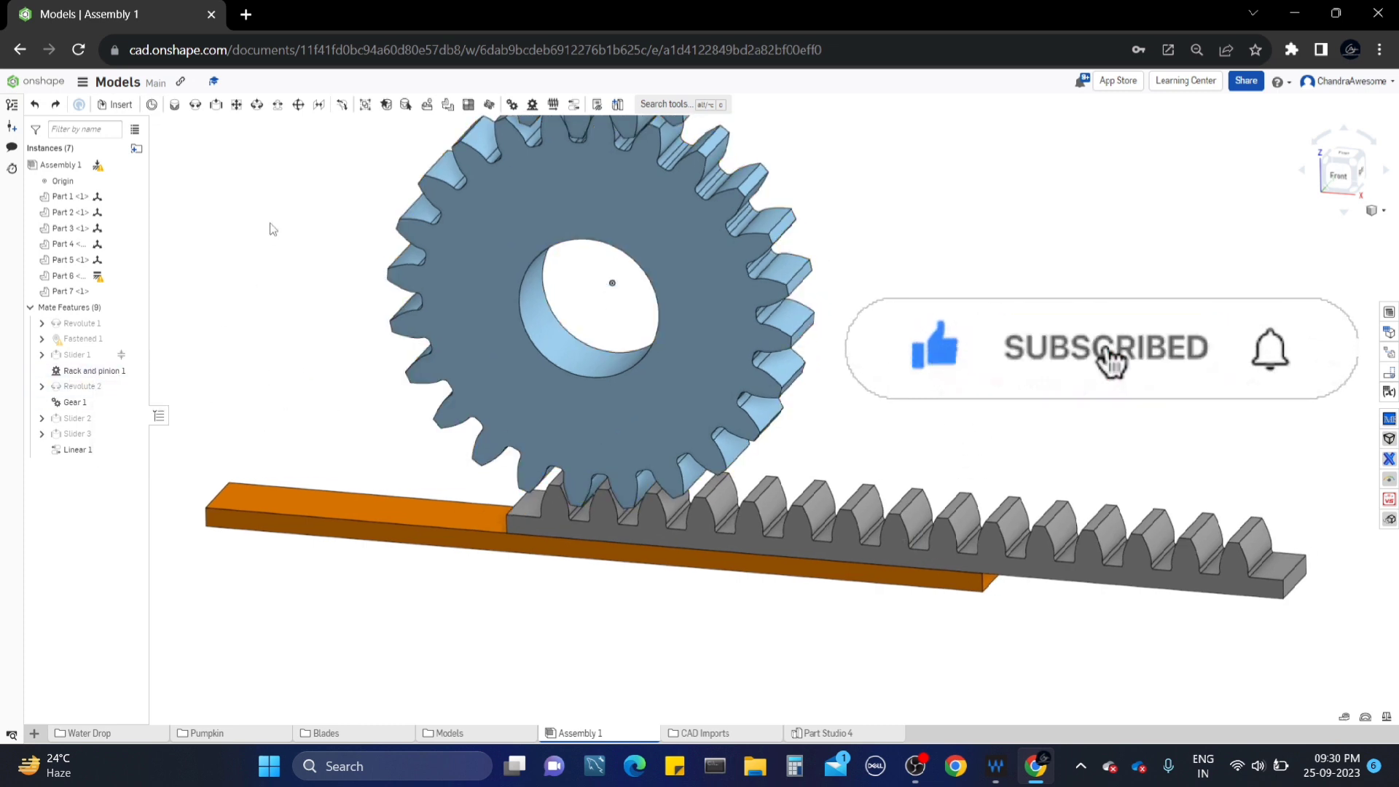
left_click(532, 105)
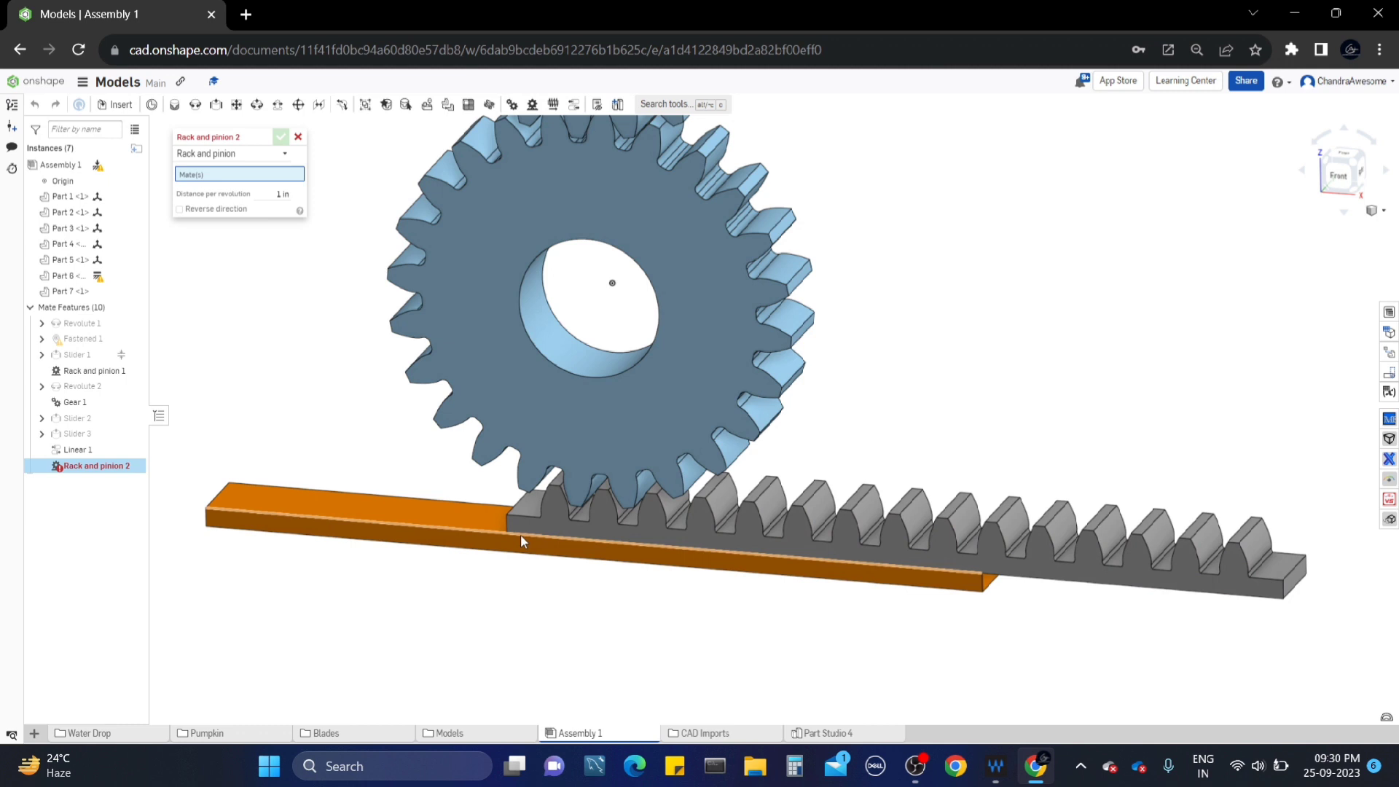
left_click(298, 138)
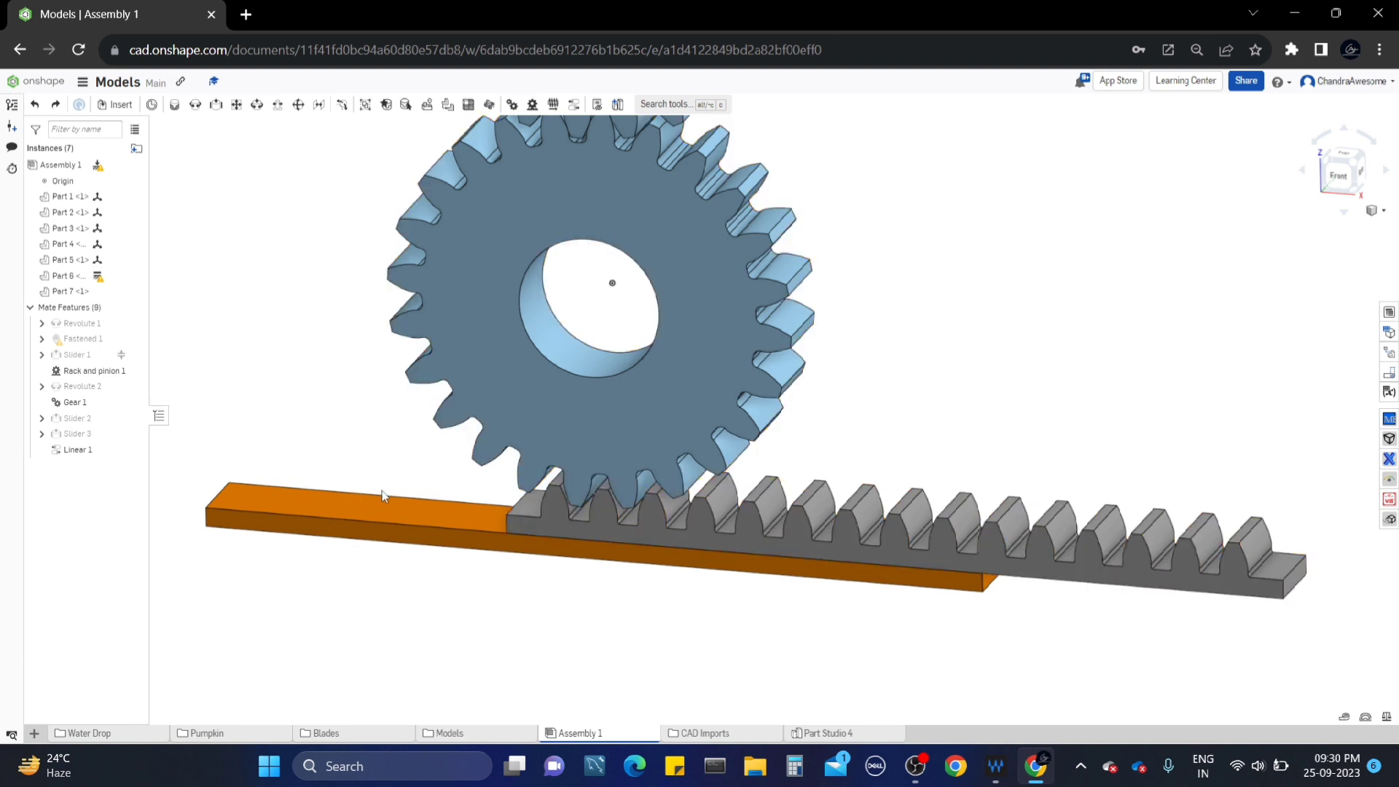
- Edit Rack and pinion 1 and select its 3.14 in distance per revolution value
right_click(94, 375)
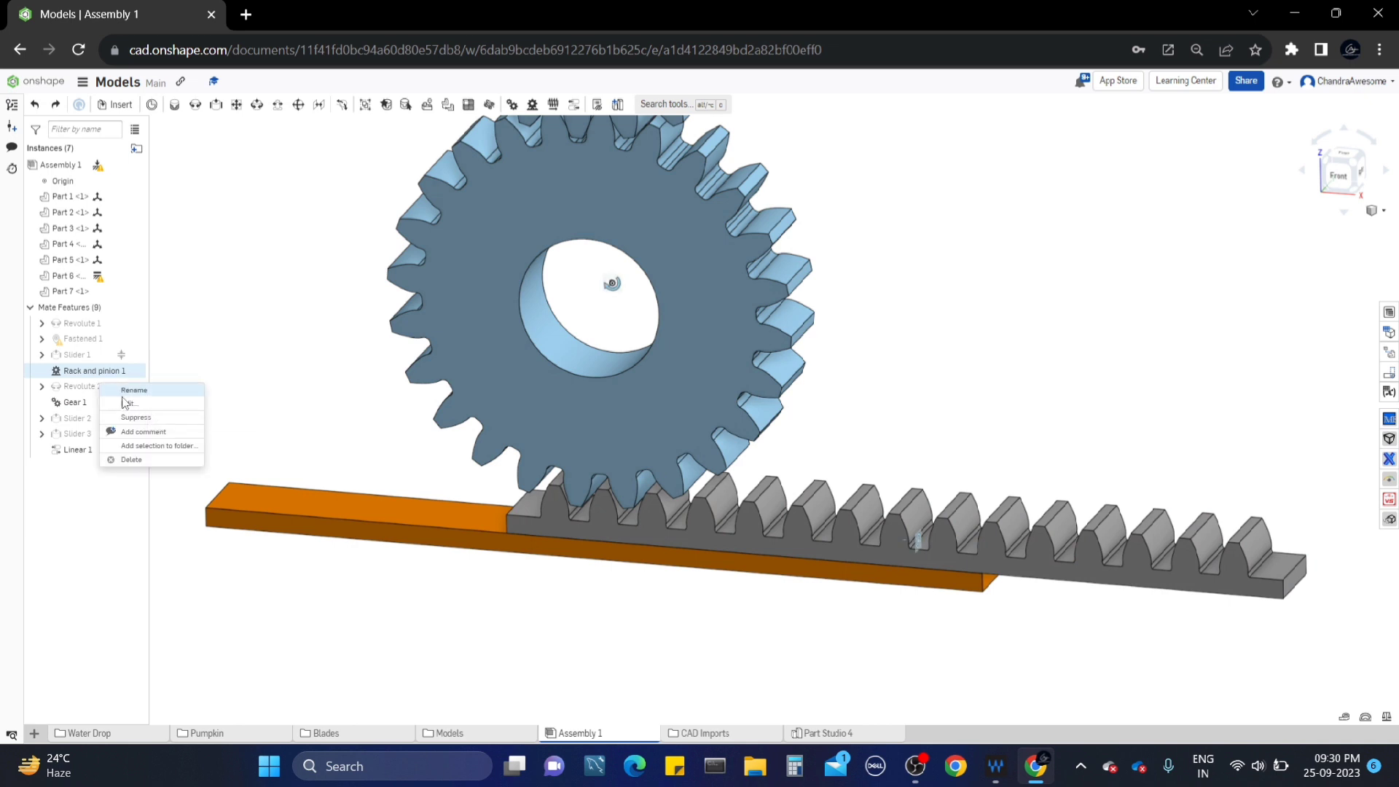
left_click(130, 402)
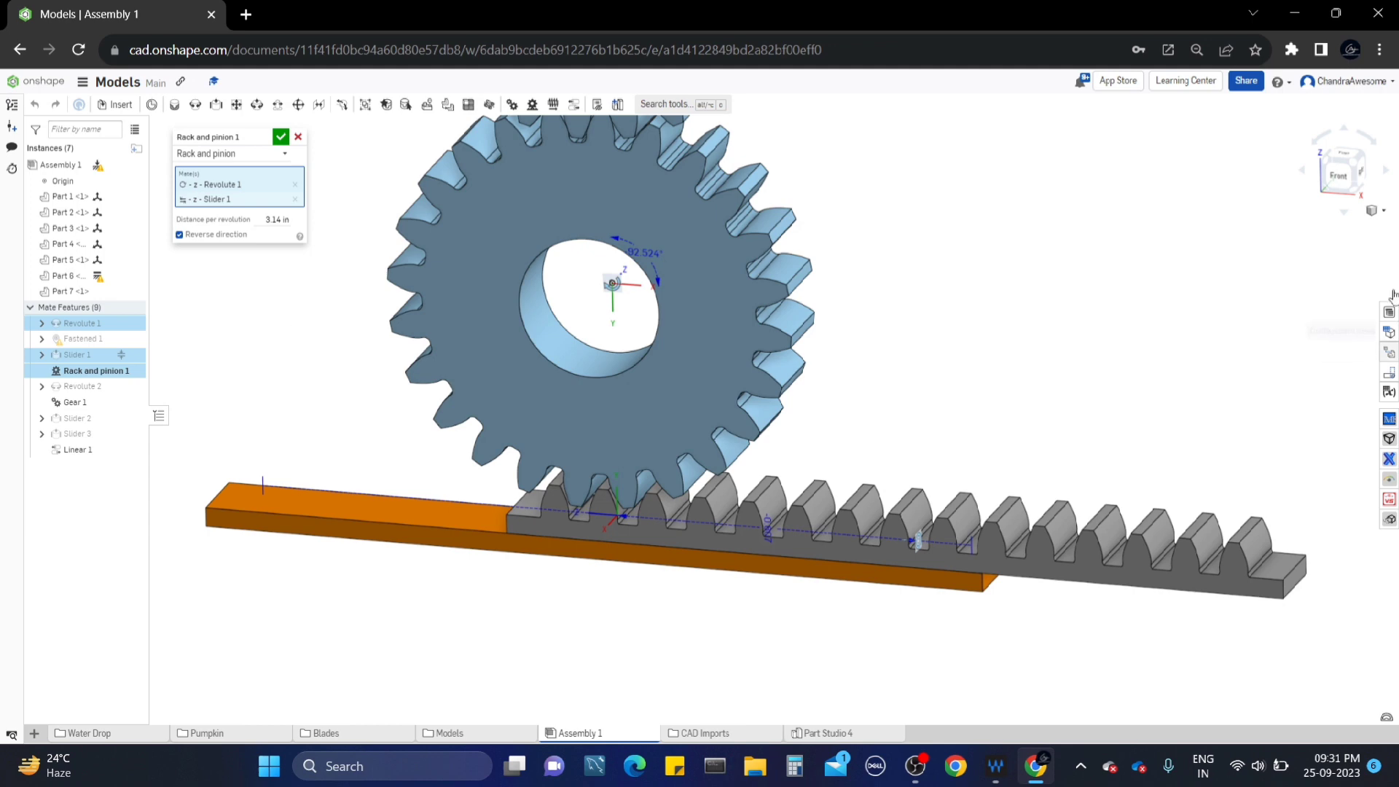
left_click(1339, 177)
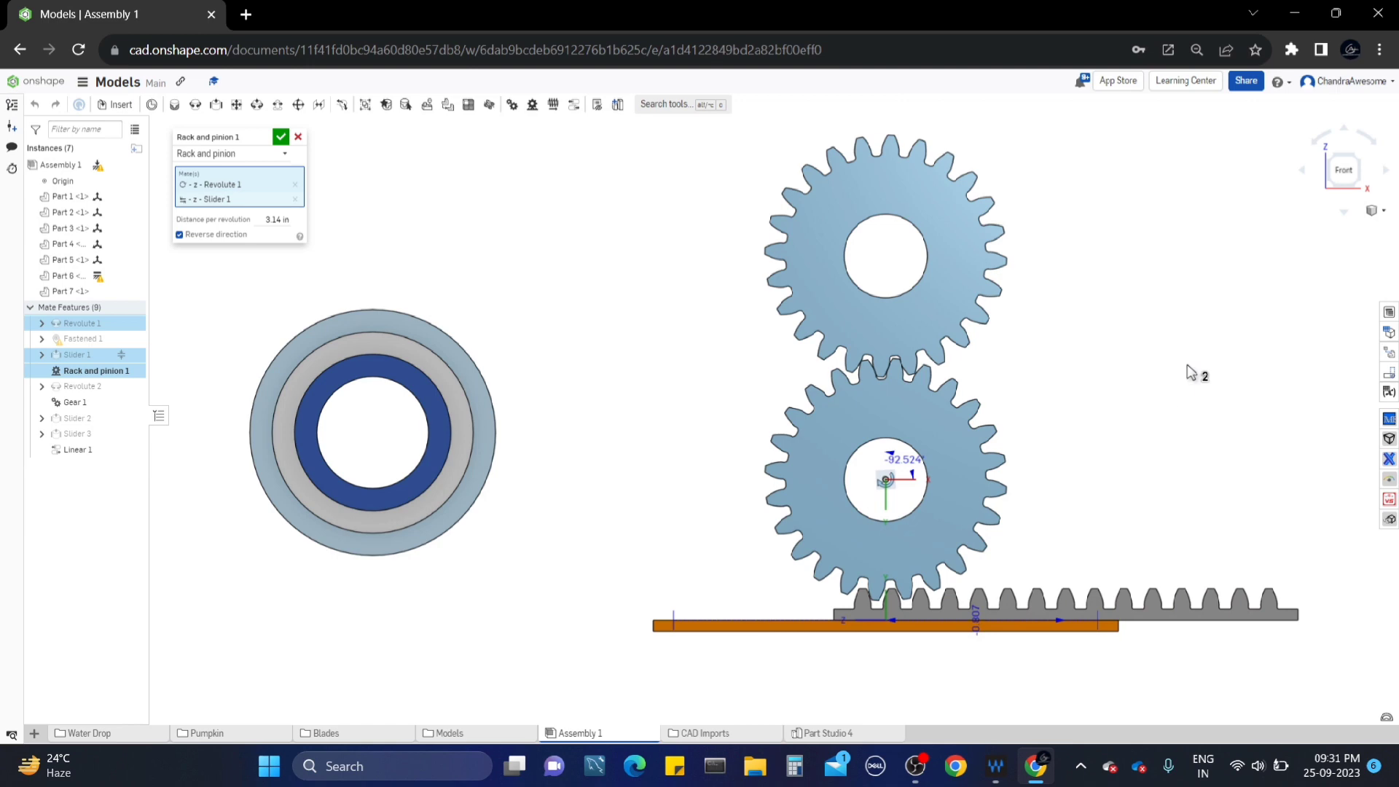
right_click_drag(1190, 373, 443, 369)
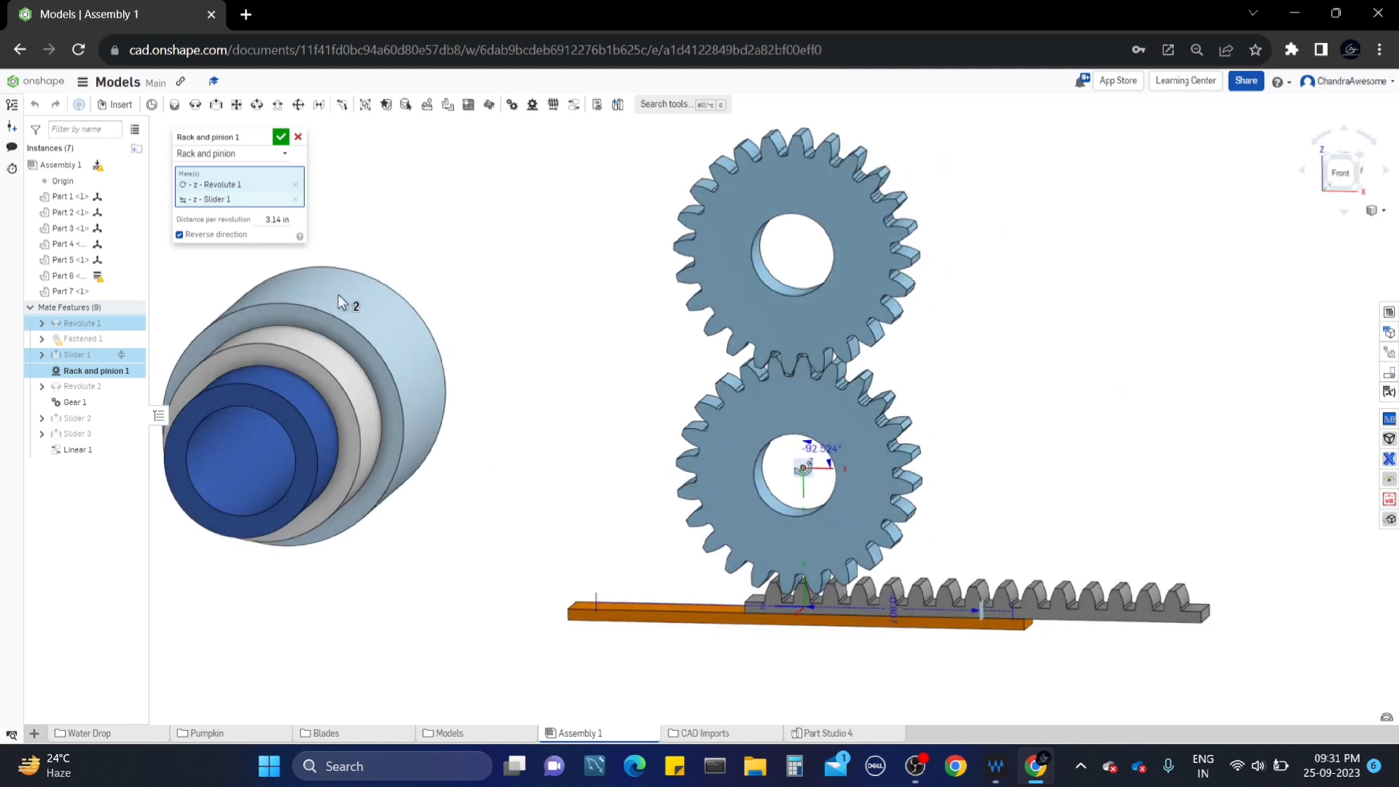
right_click_drag(338, 294, 798, 397)
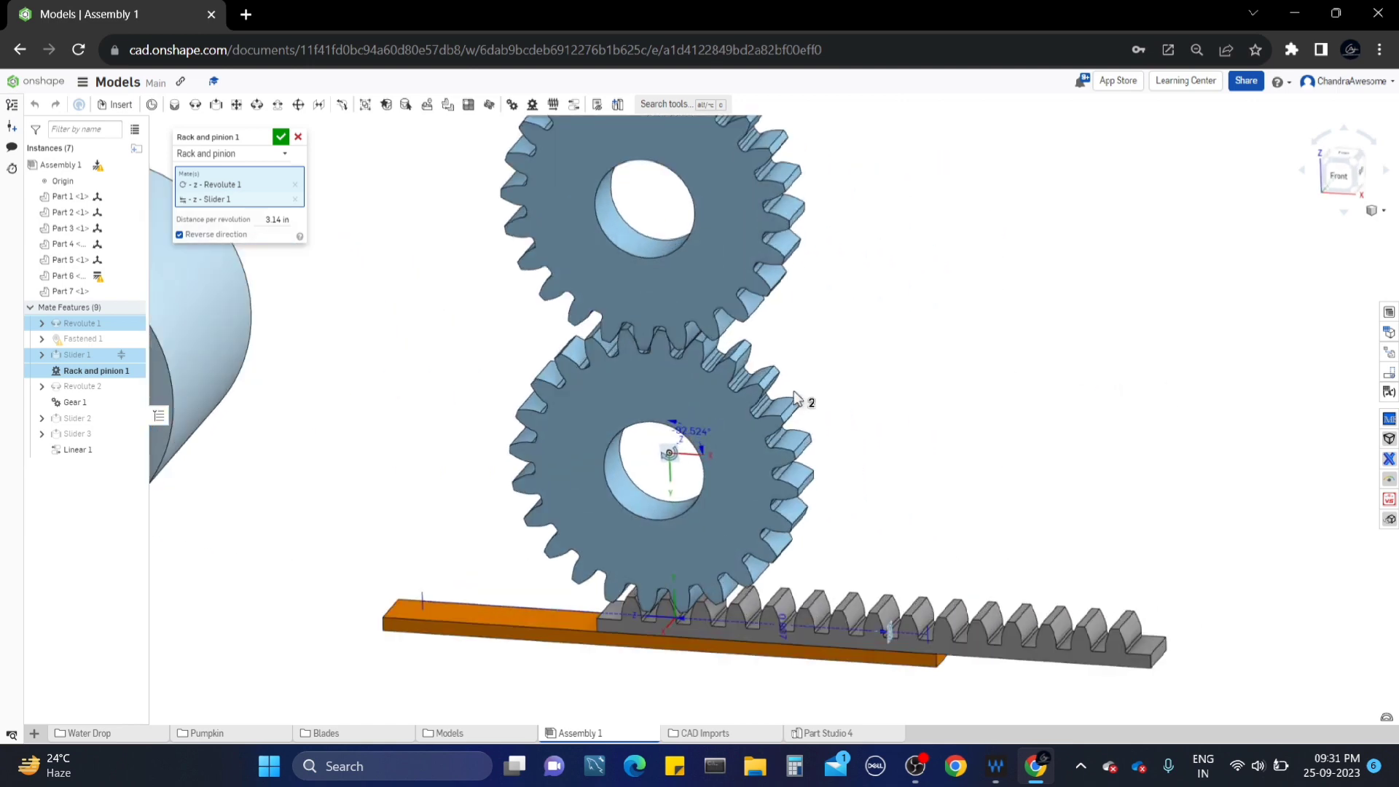
middle_click_drag(893, 371, 866, 335)
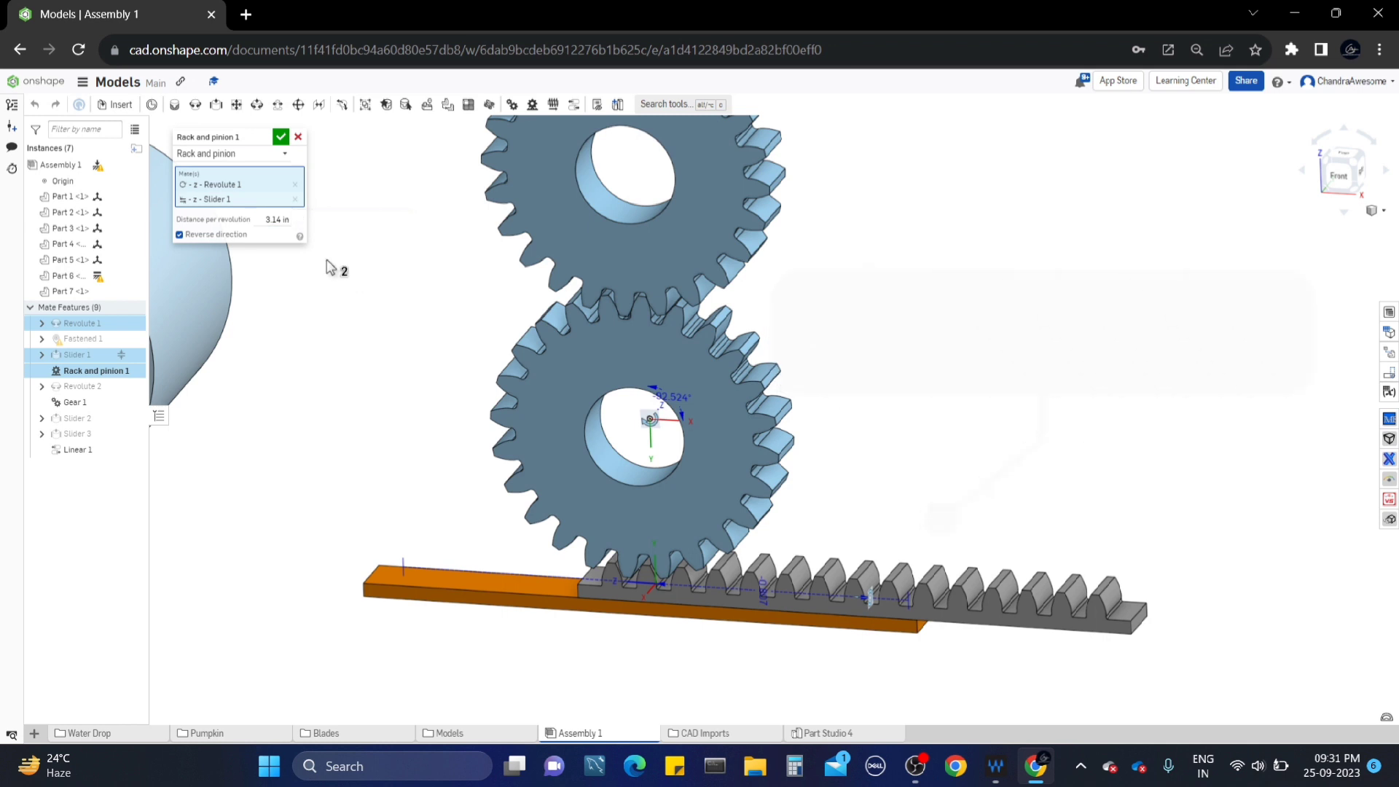
left_click(275, 220)
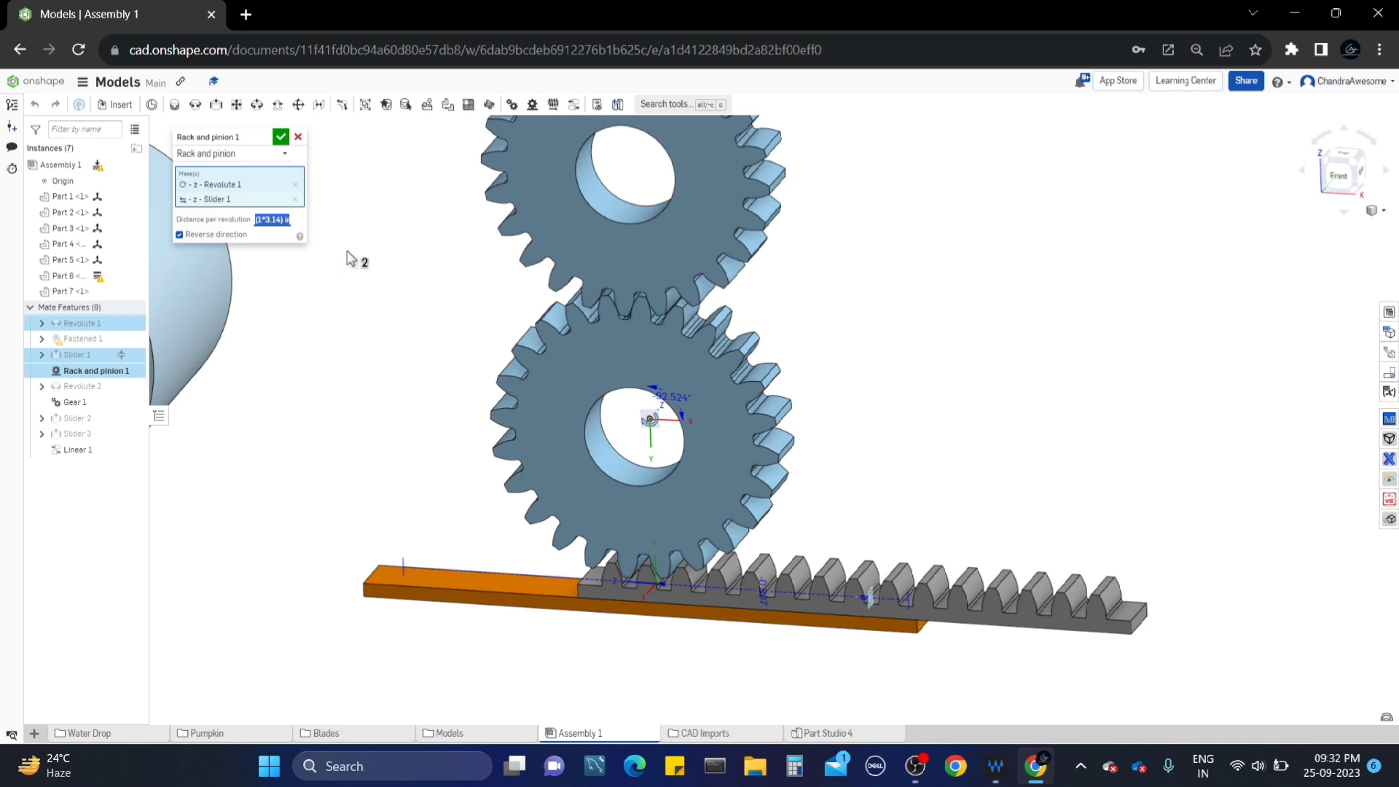
- Confirm Rack and pinion 1, then play the 0–360 deg Revolute 1 animation in isometric view
left_click(281, 137)
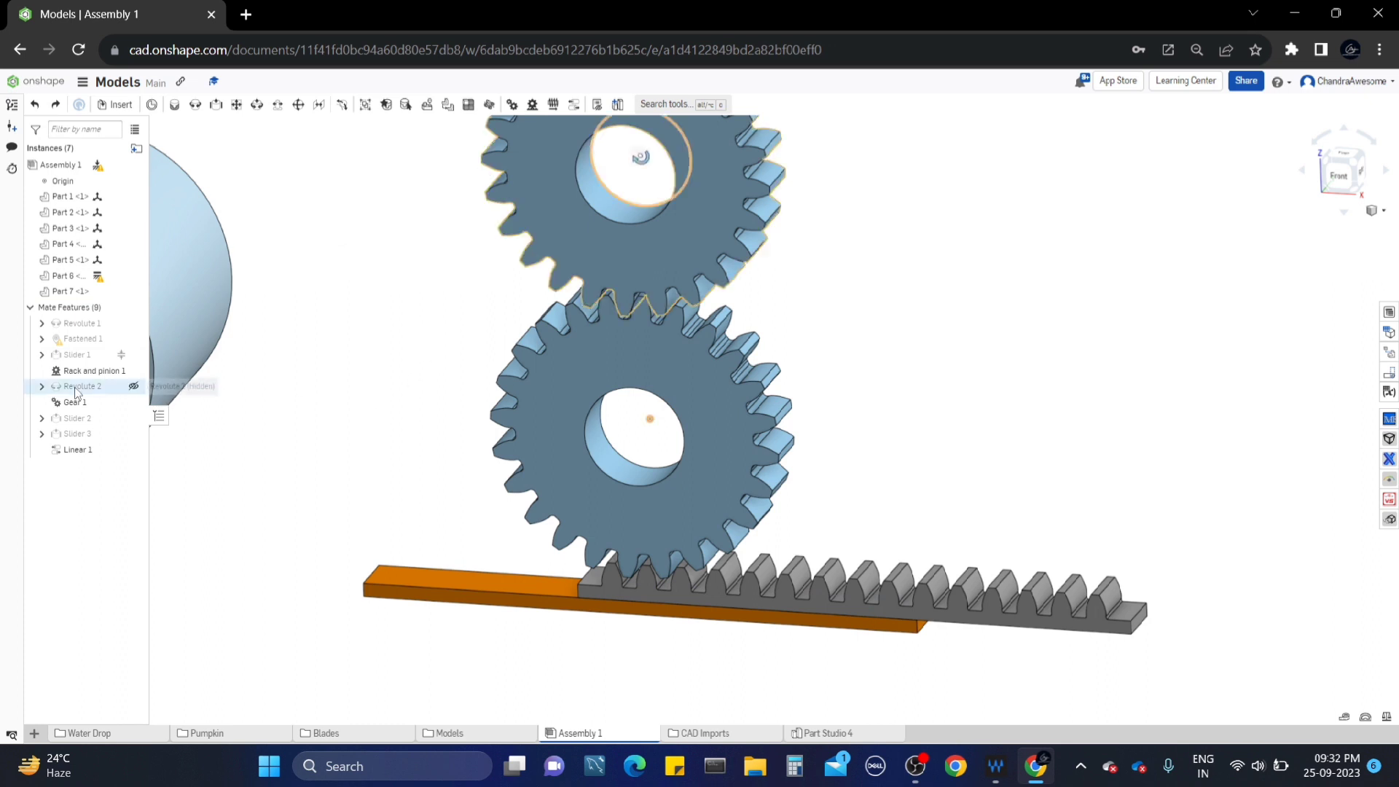
mouse_move(55, 359)
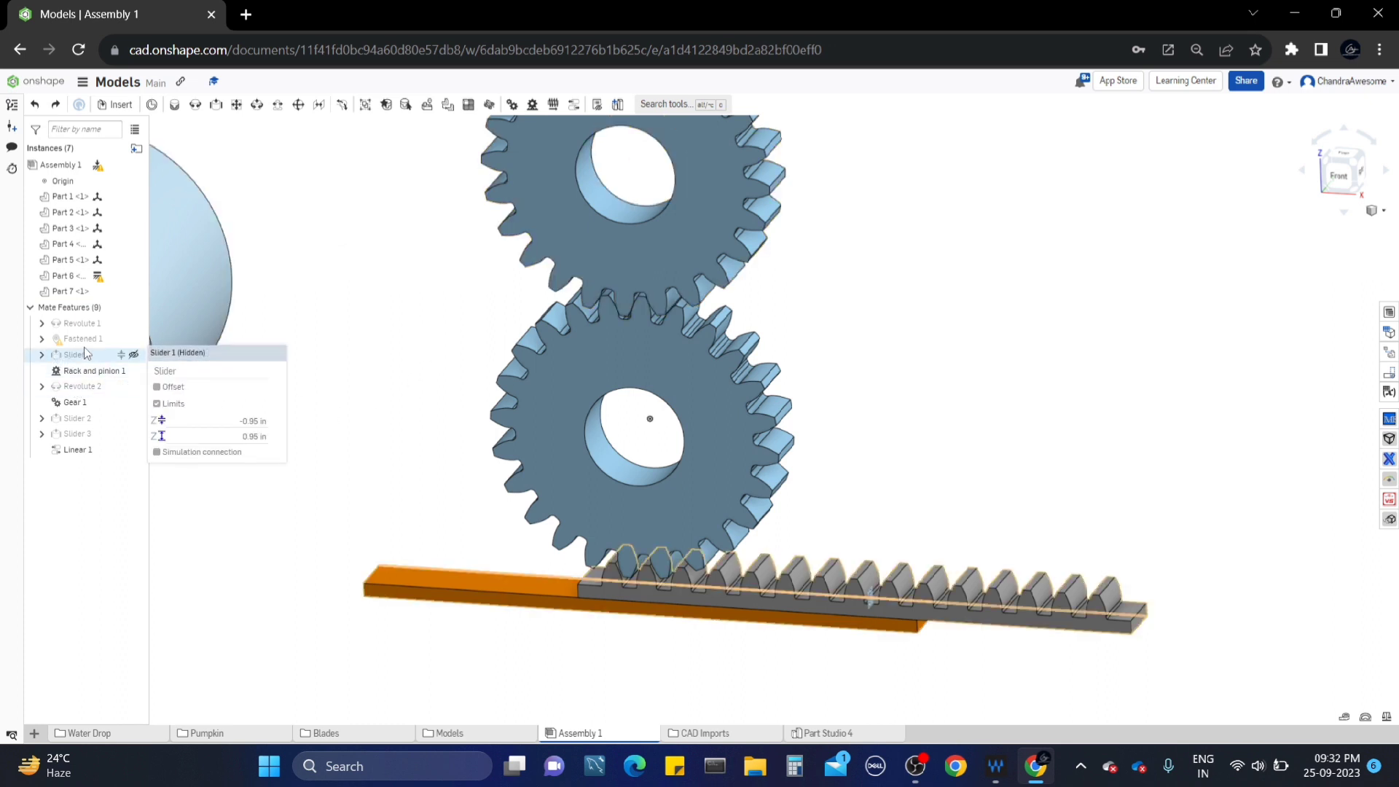
right_click(82, 326)
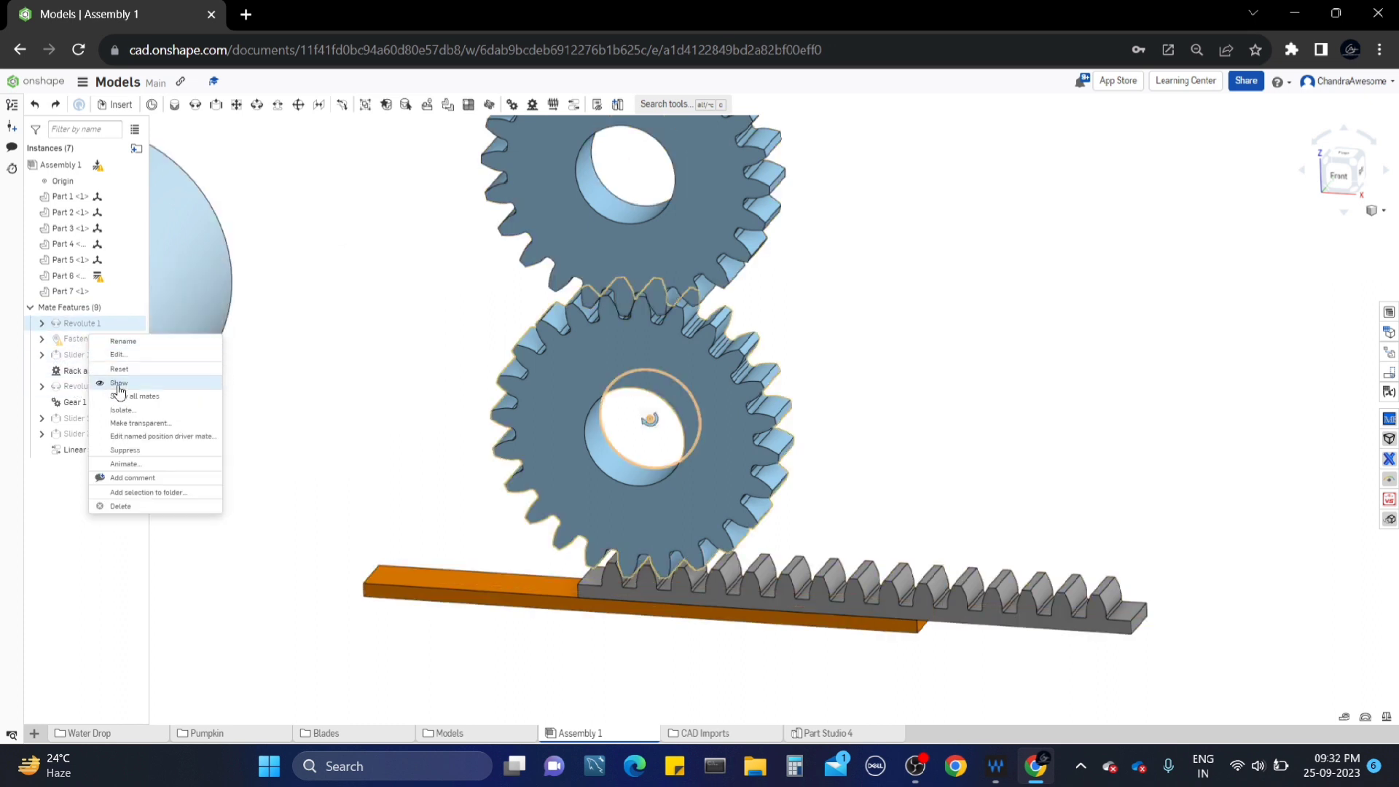
left_click(128, 464)
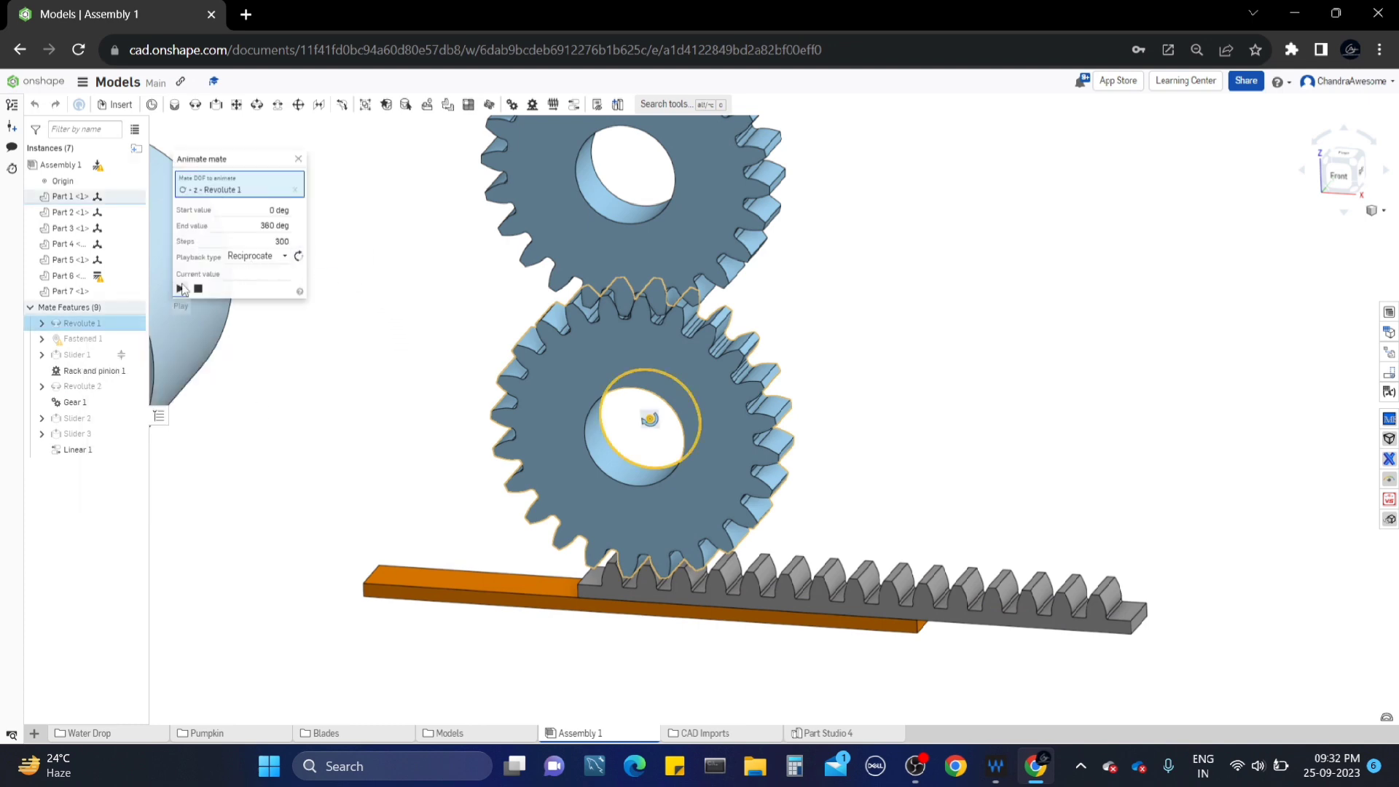
left_click(179, 289)
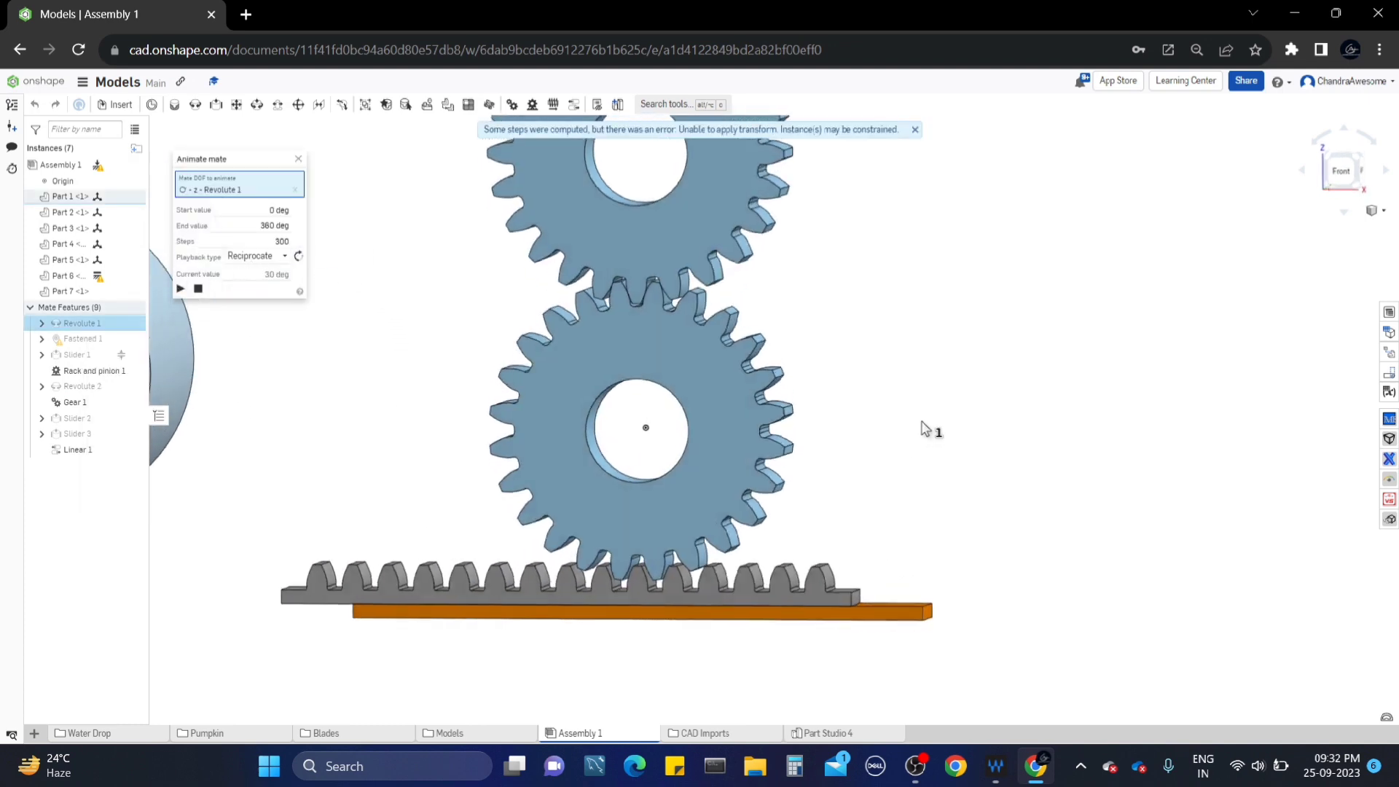
key("f")
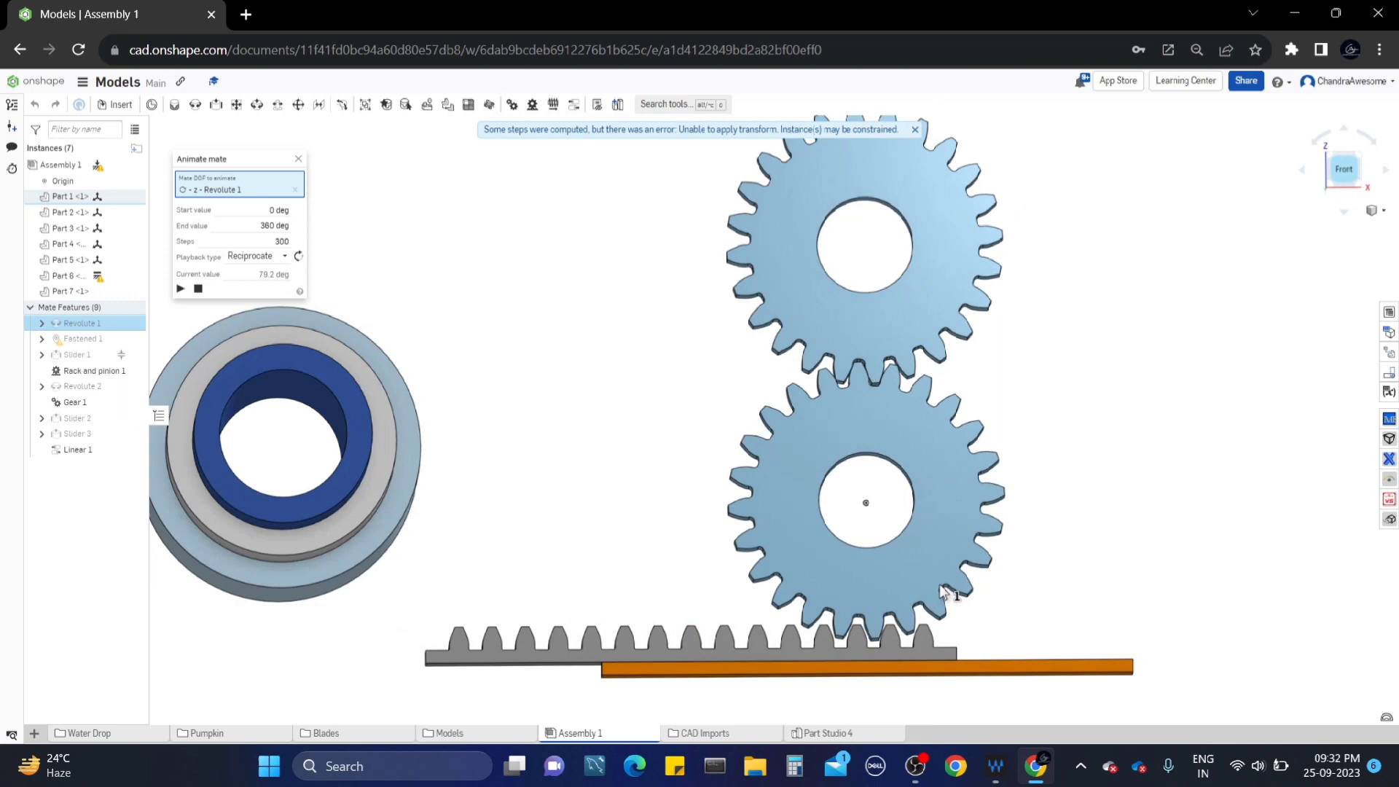
scroll(958, 601, "up", 5)
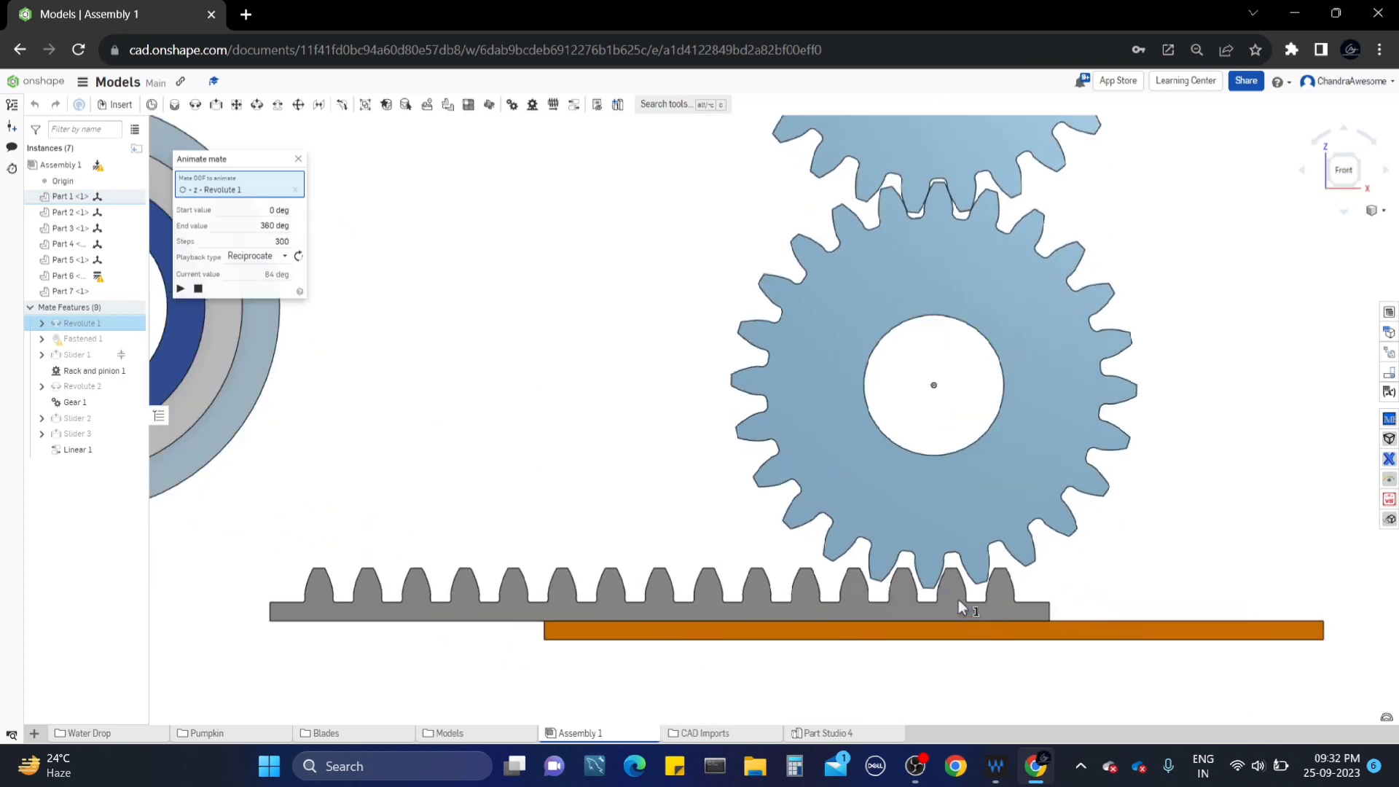
scroll(939, 592, "down", 4)
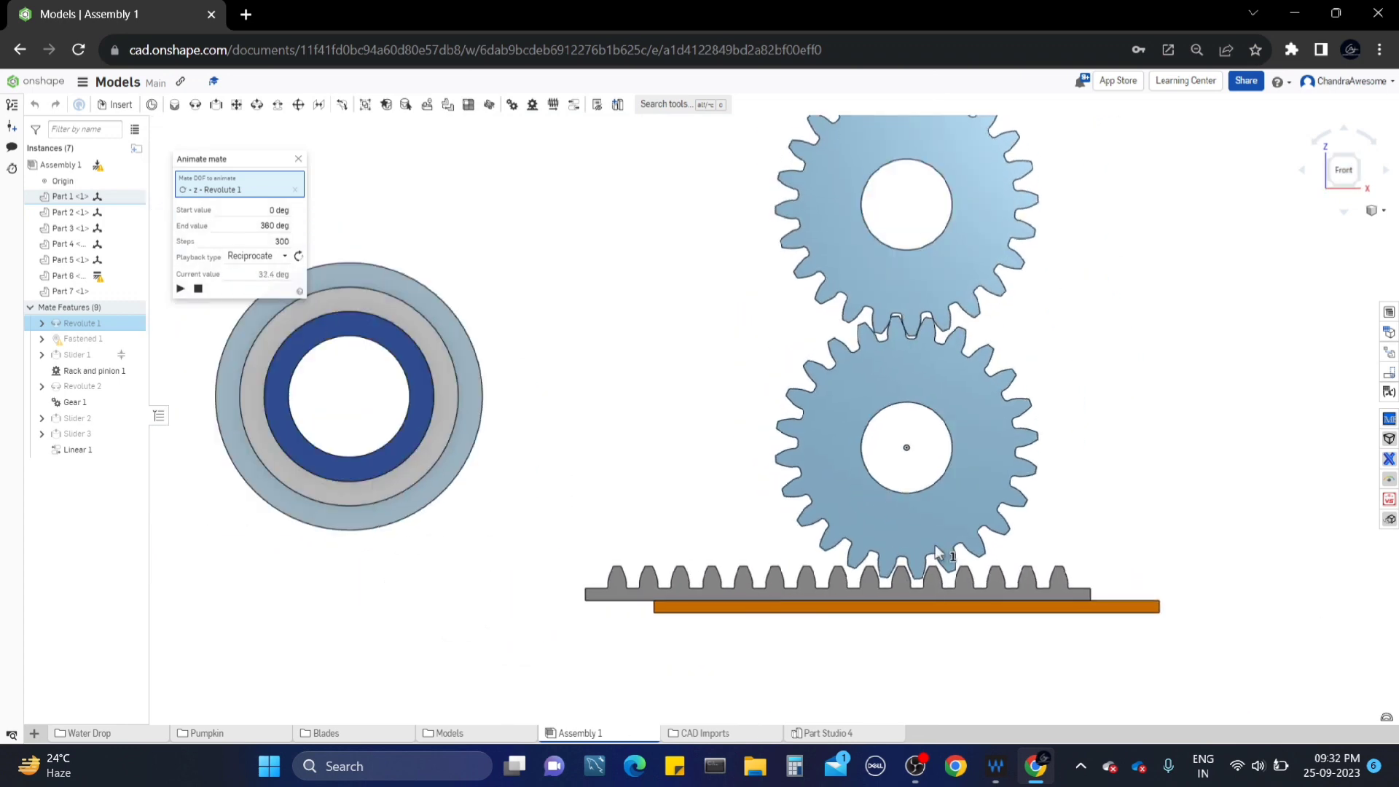
key("shift+7")
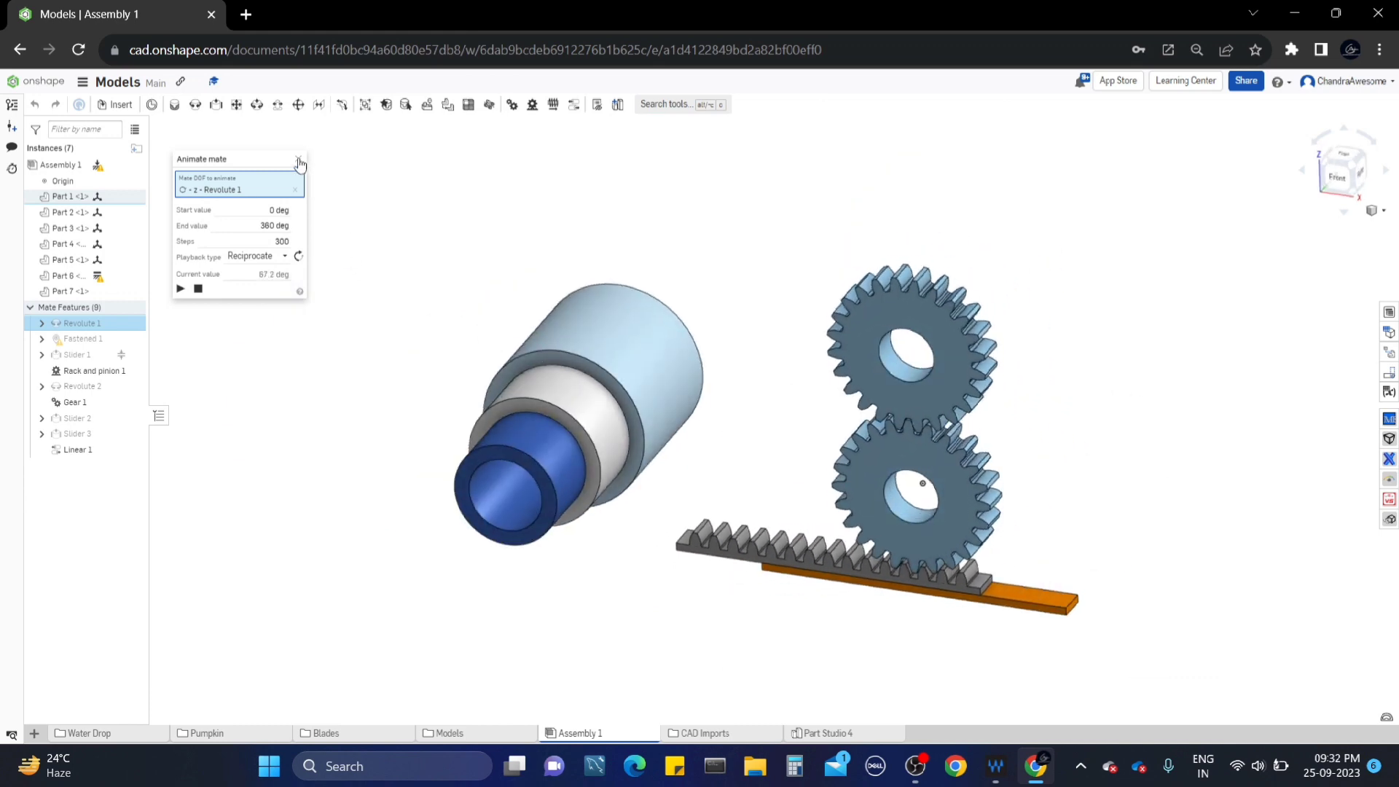
- Close the animation, then browse Standard content categories in Insert and cancel
left_click(298, 159)
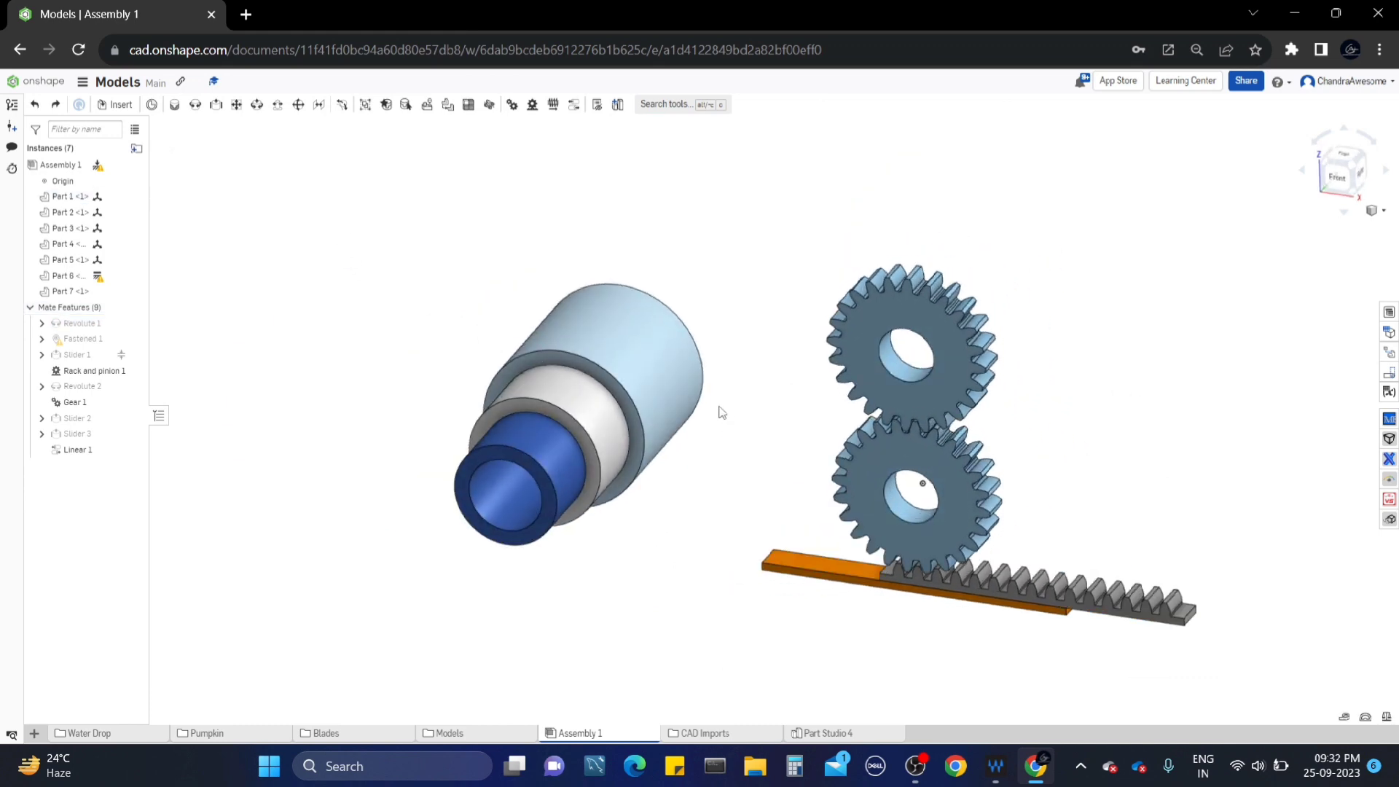
scroll(721, 413, "up", 2)
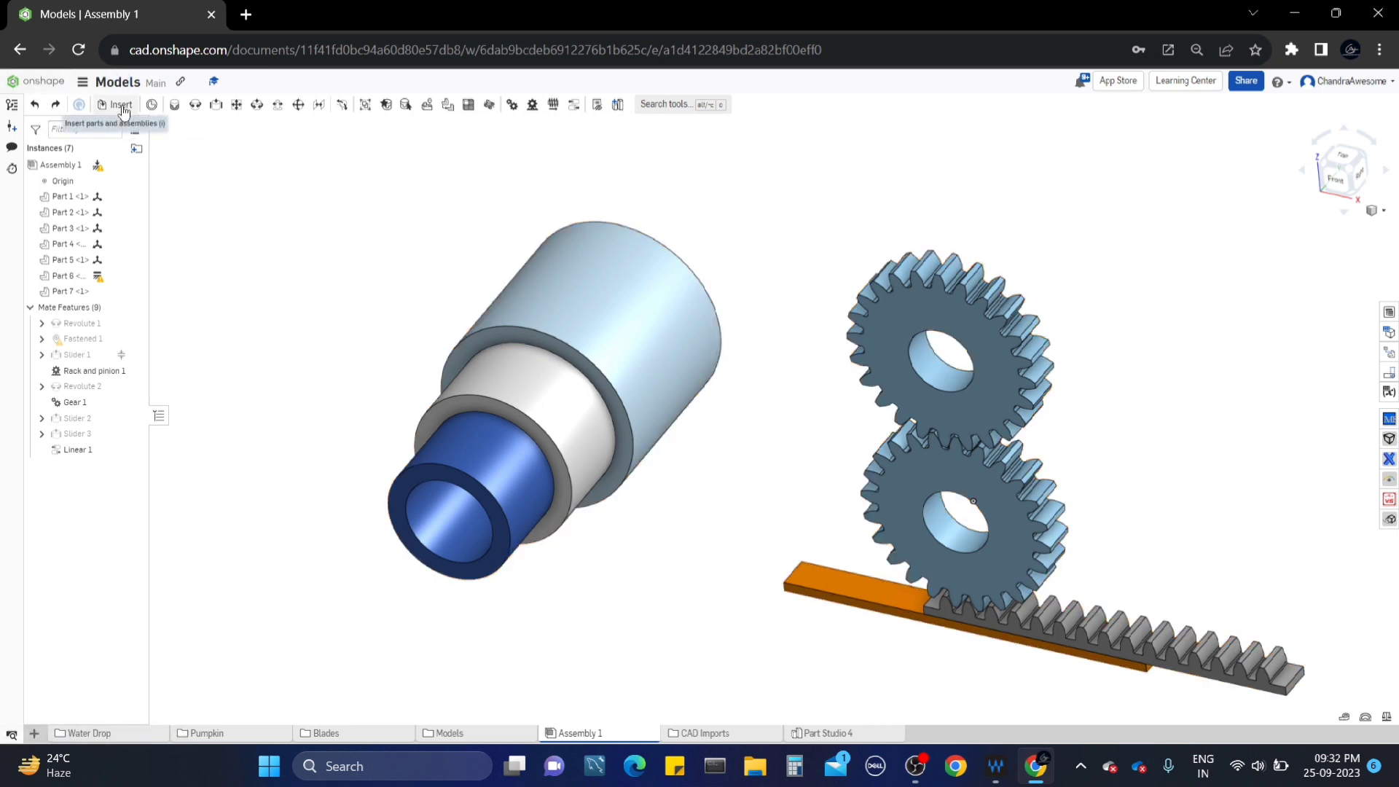
key("i")
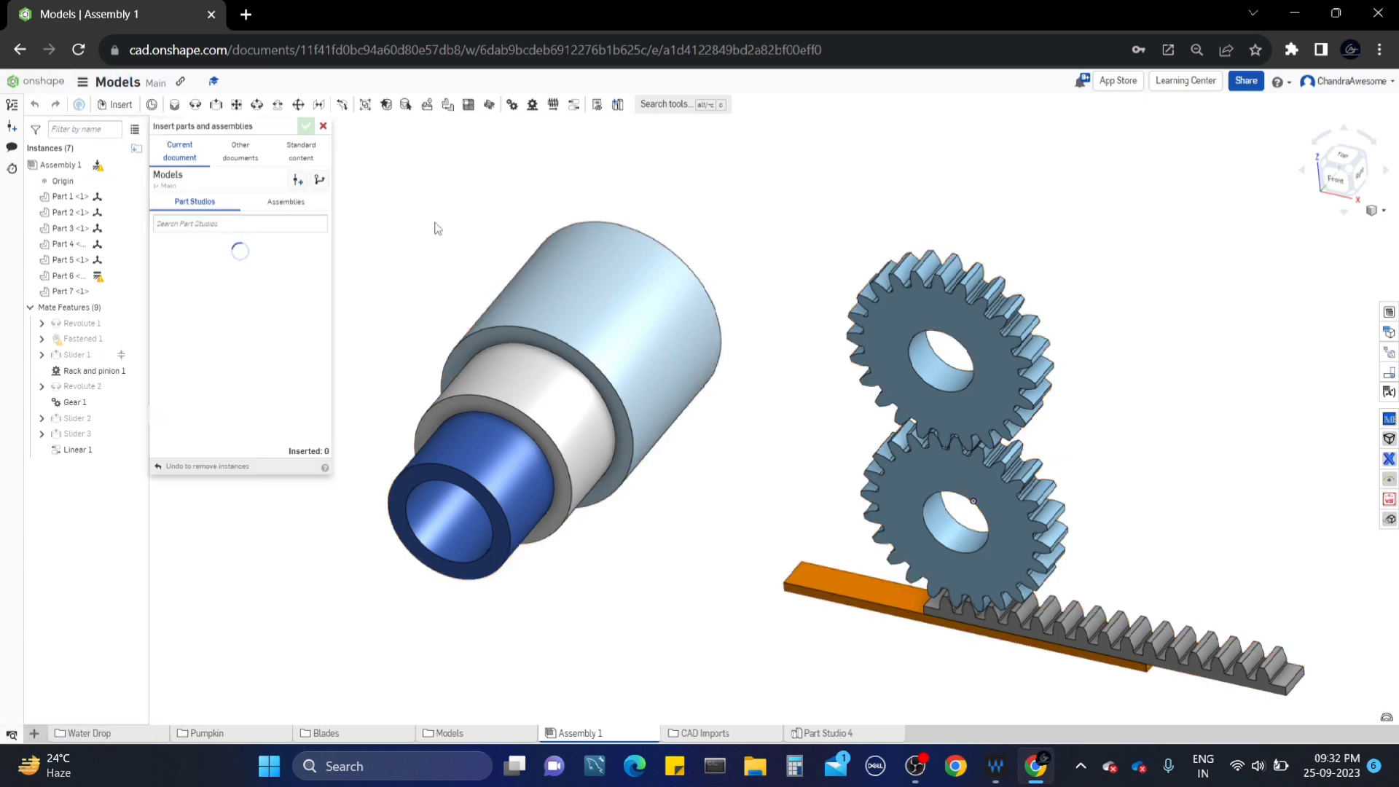
left_click(302, 160)
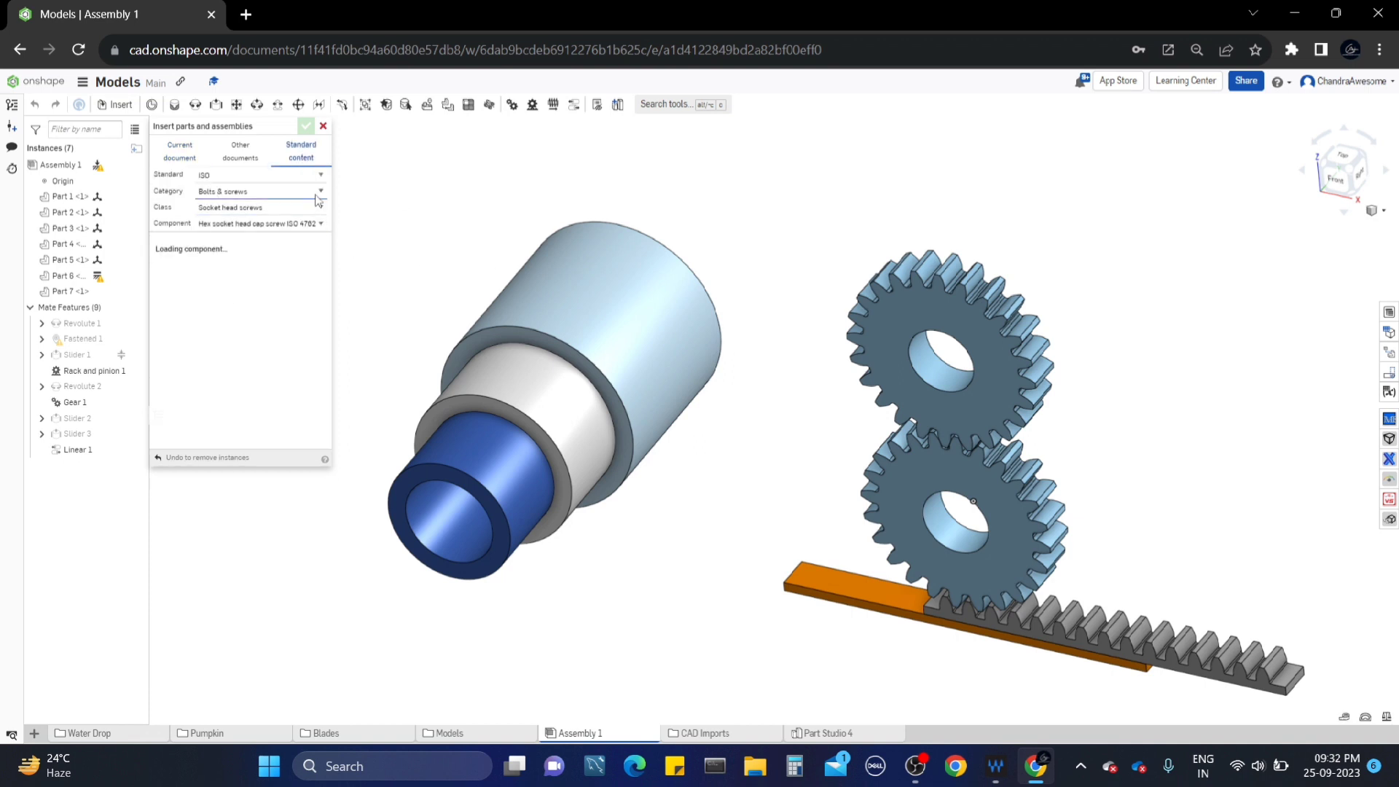
left_click(318, 194)
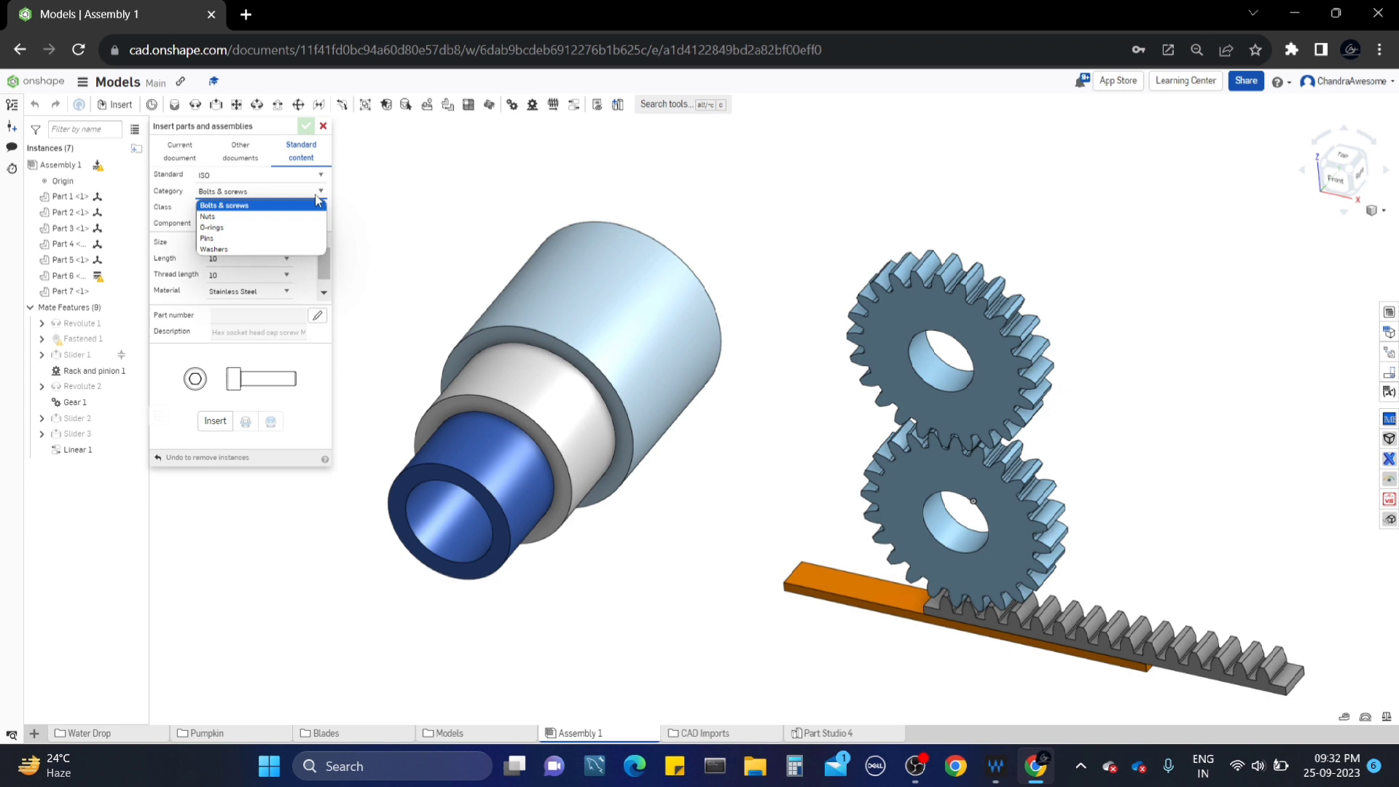
left_click(323, 127)
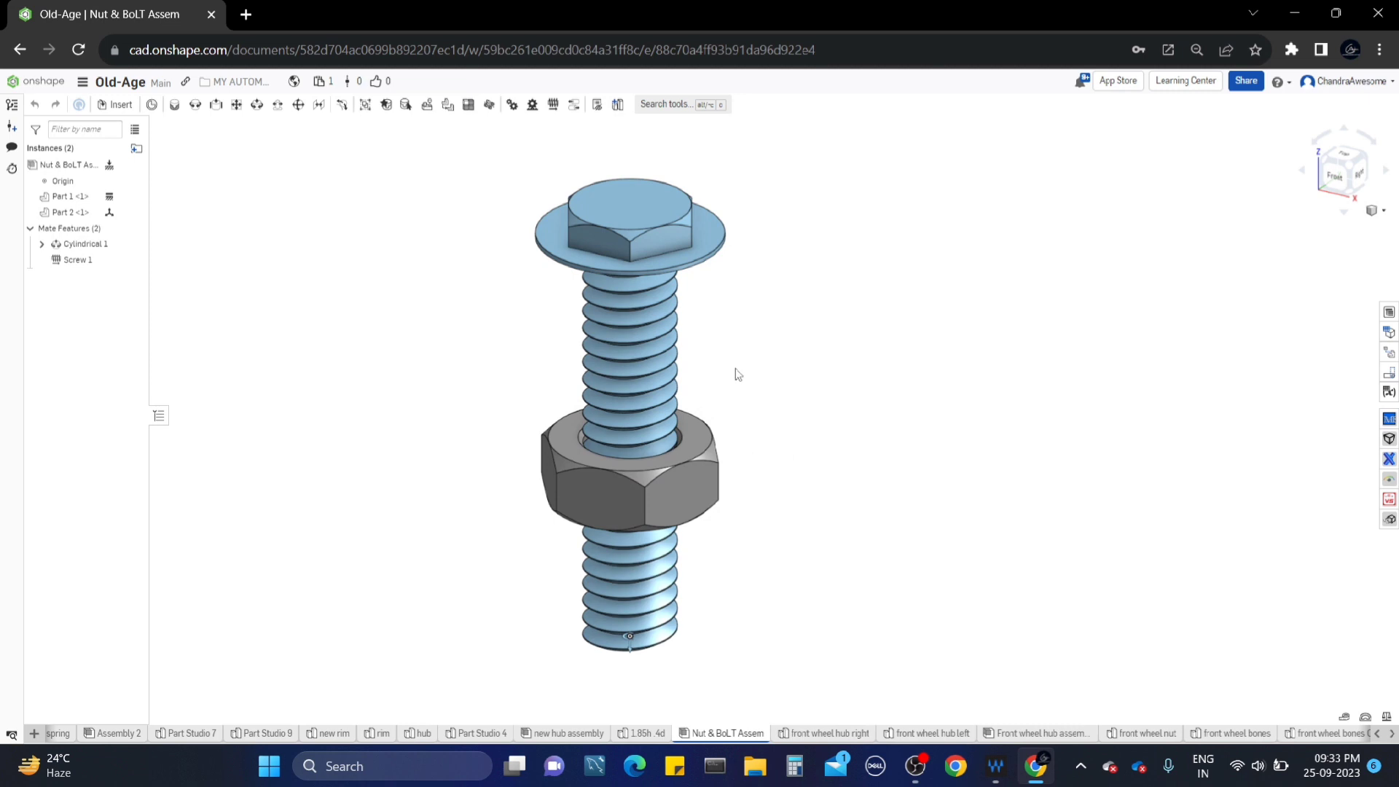
- Orbit the bolt, then select Cylindrical 1 and Screw 1 and delete both mates
right_click_drag(721, 446, 459, 313)
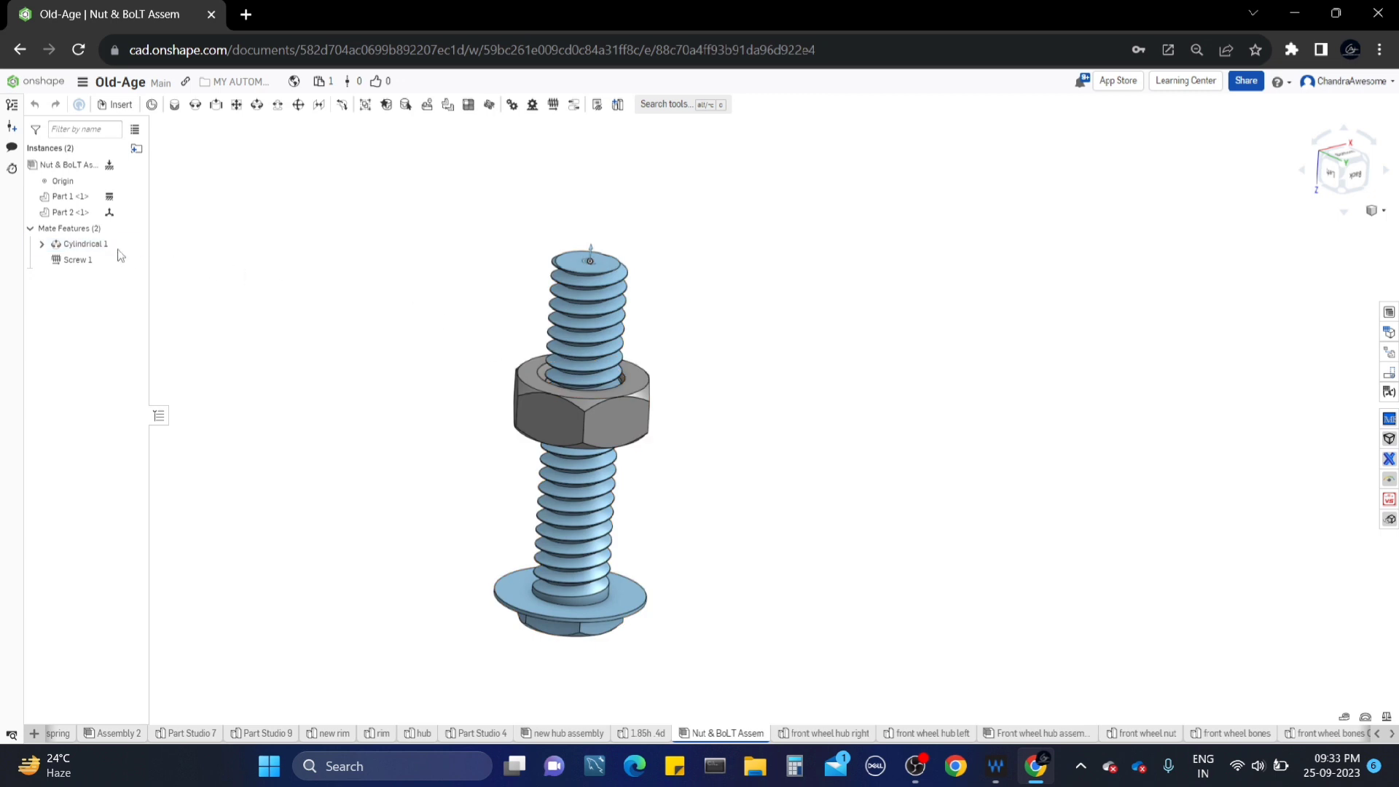
left_click(93, 251)
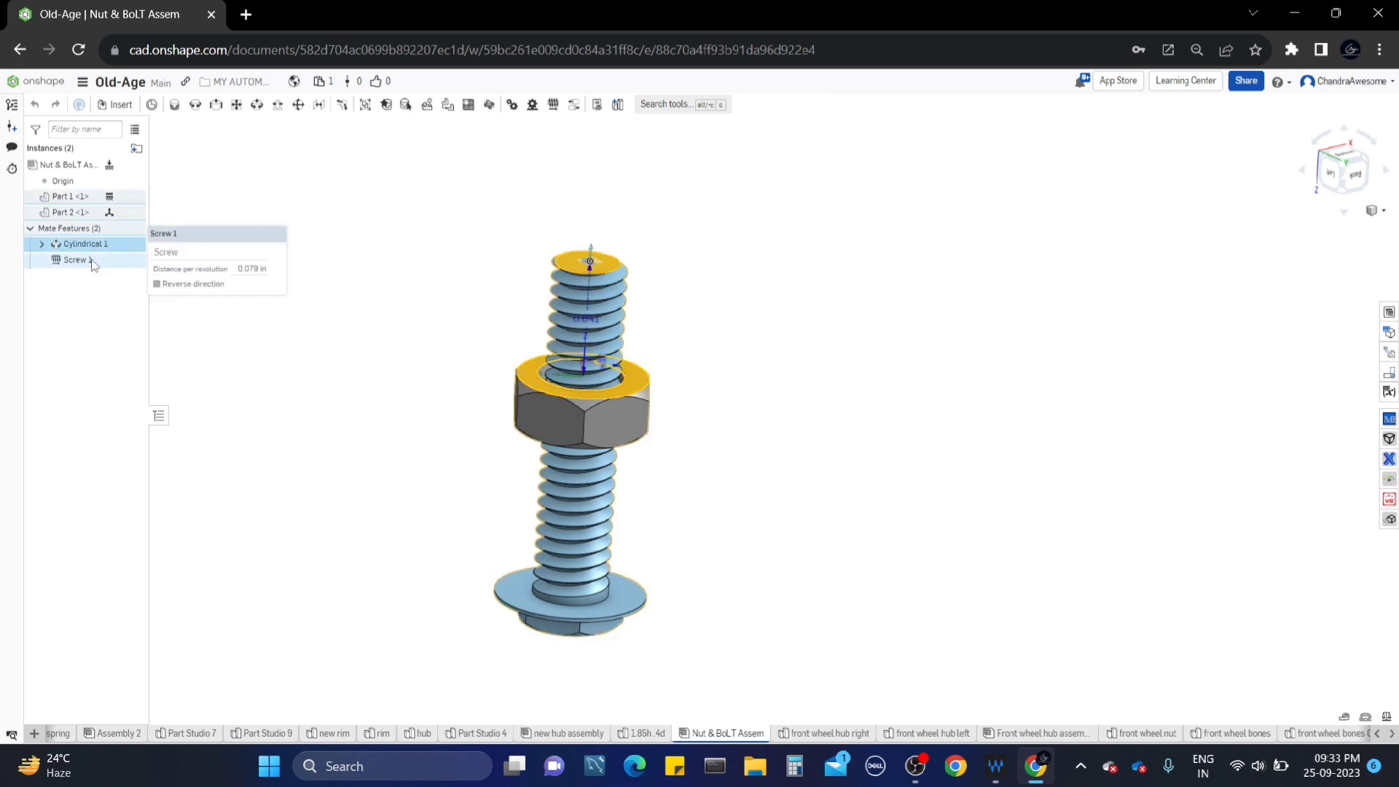
left_click(92, 260, "shift")
left_click_drag(91, 260, 167, 272)
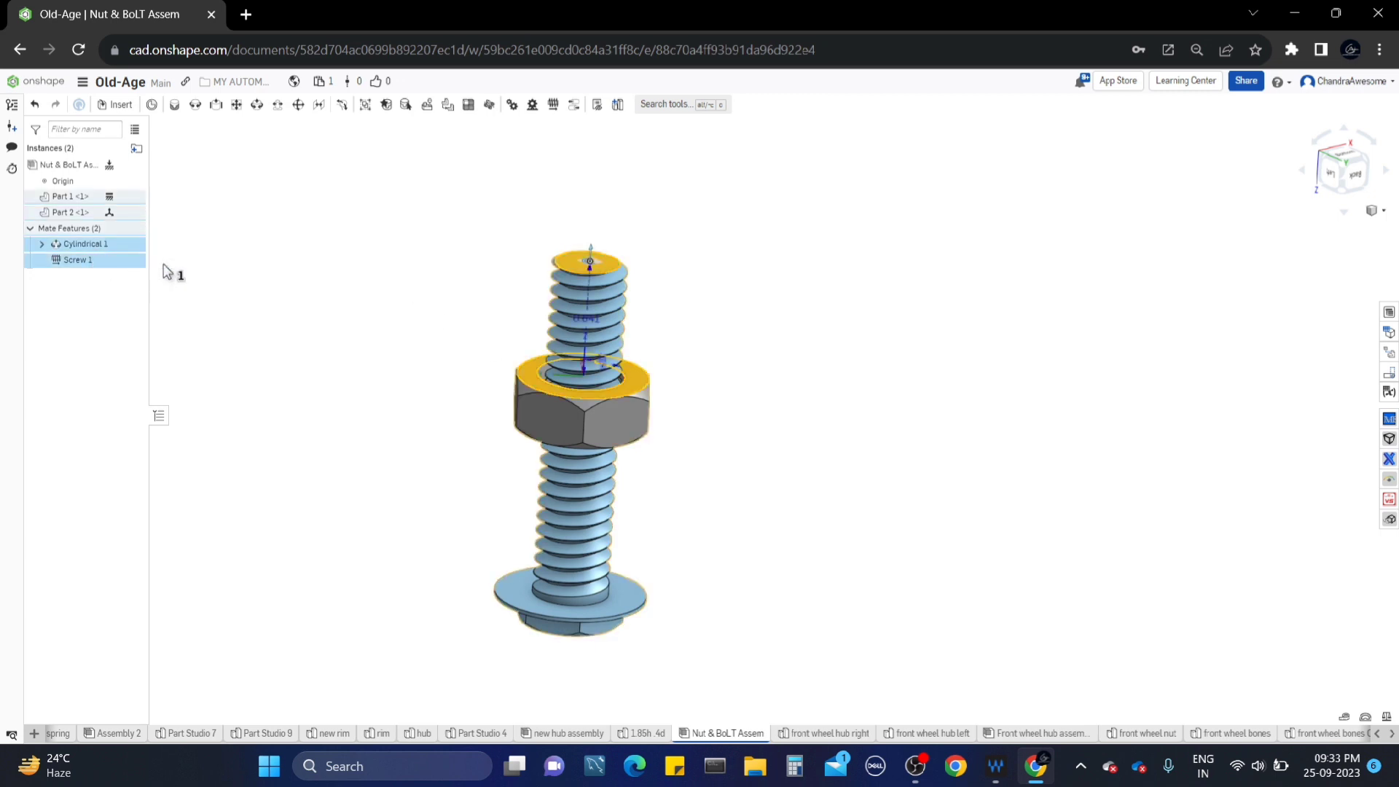
key("Delete")
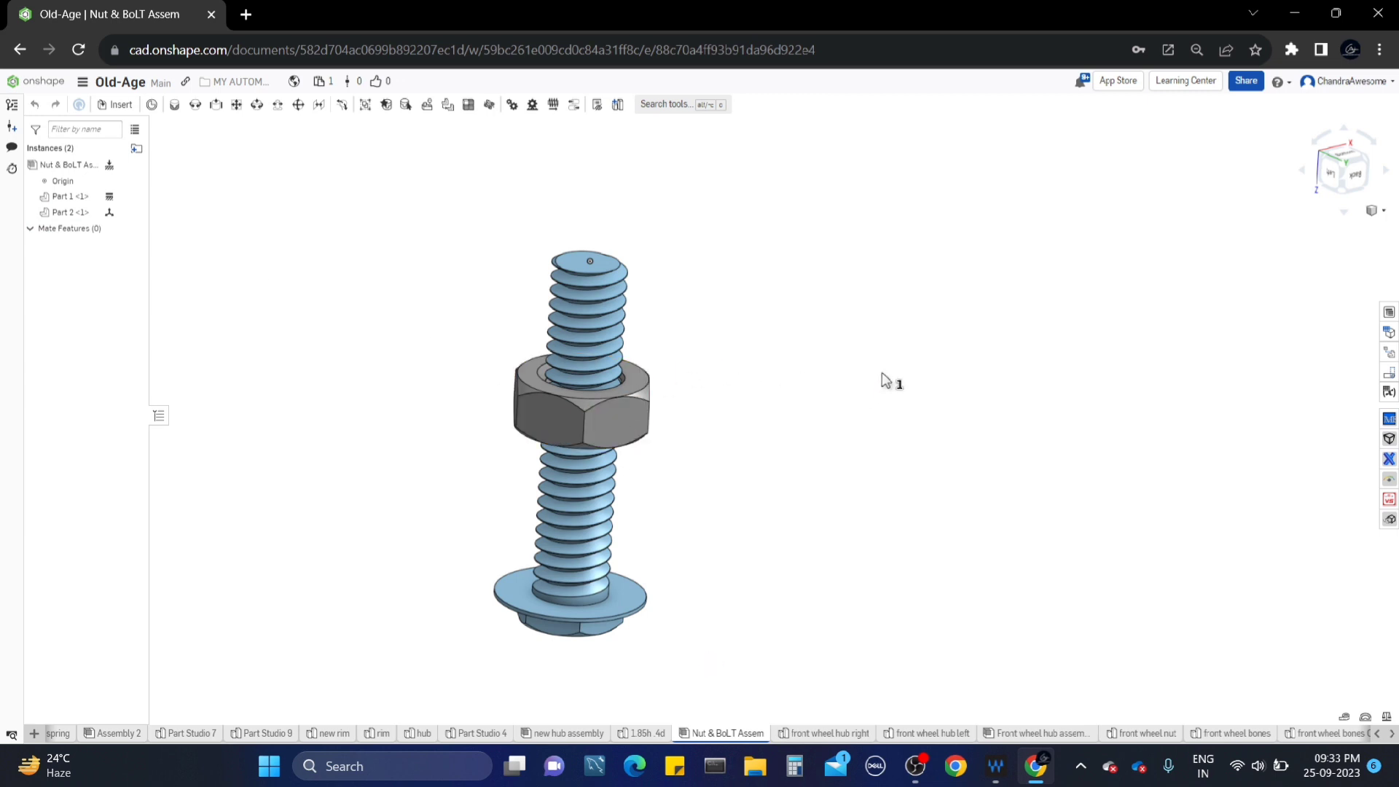
- Drag the nut off the bolt to its right and recenter the view
left_click_drag(565, 423, 721, 362)
scroll(678, 255, "up", 2)
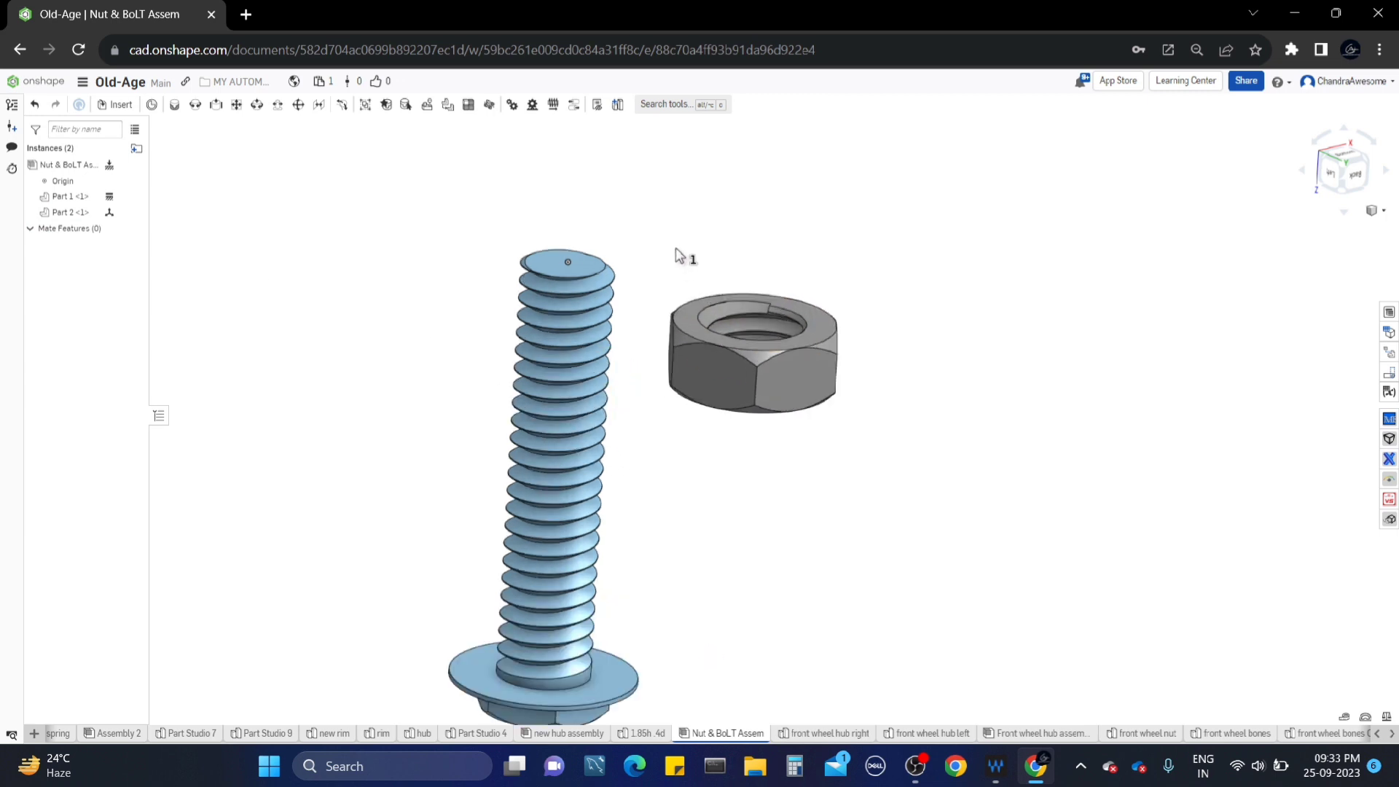
middle_click_drag(675, 255, 656, 213)
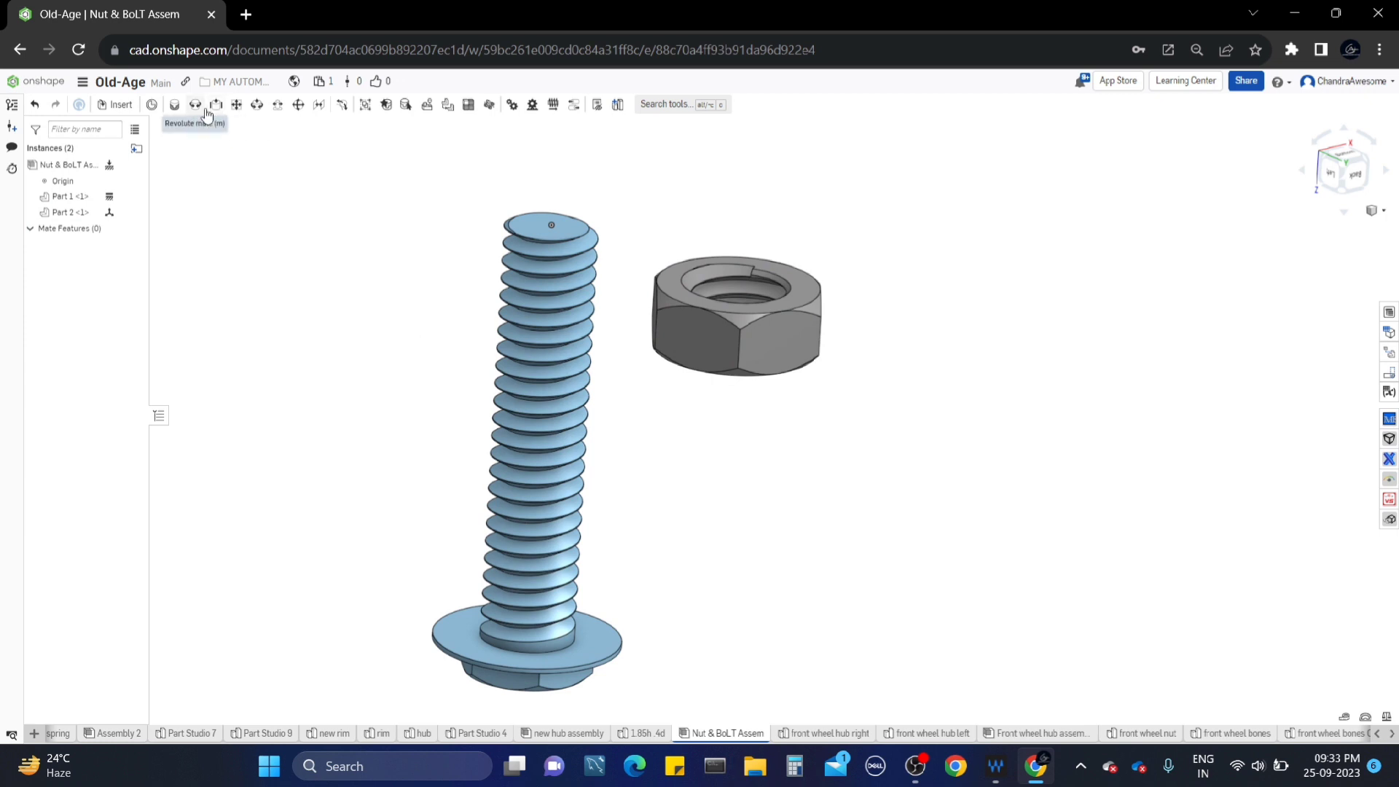
- Create a cylindrical mate joining the nut's inner edge to the bolt's base connector
left_click(256, 106)
scroll(703, 261, "up", 2)
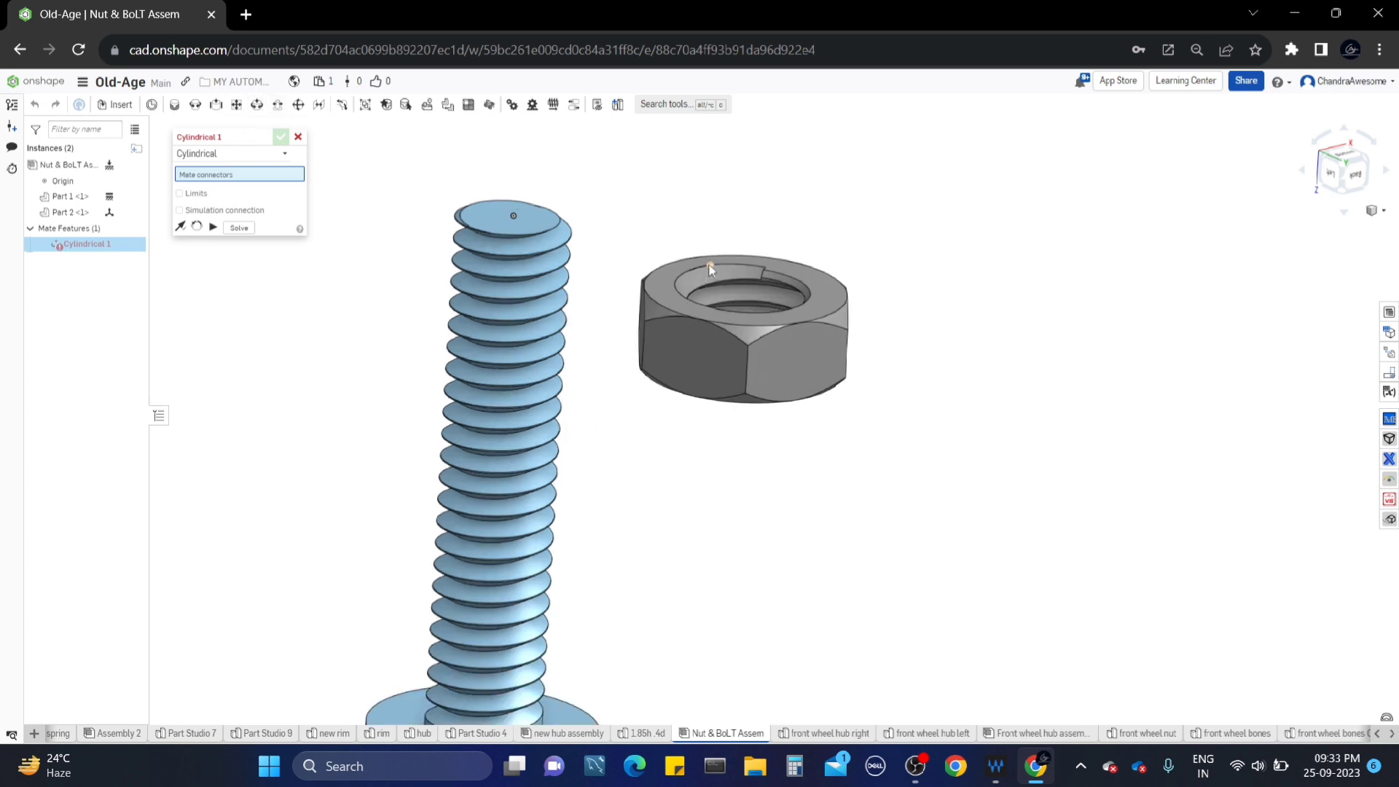
right_click_drag(778, 358, 785, 274)
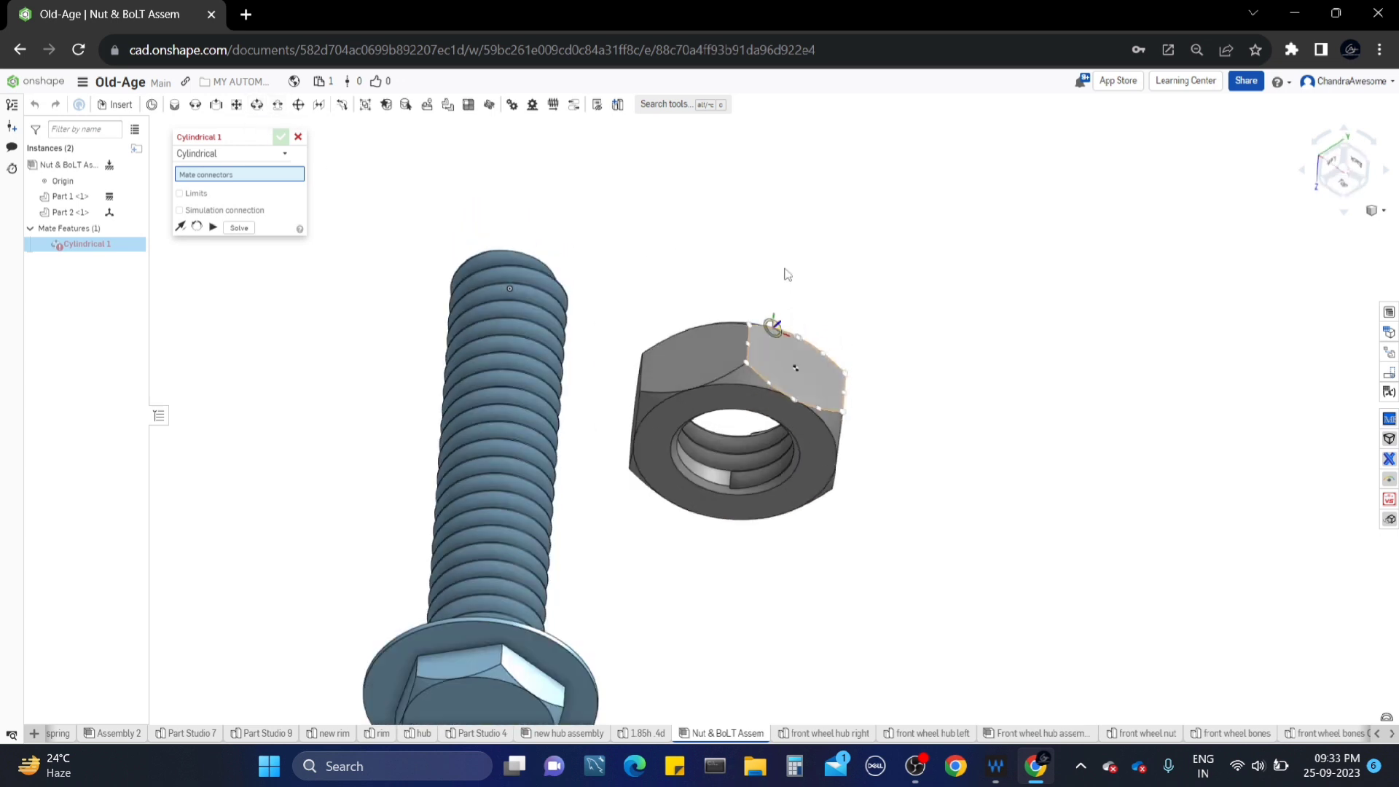
left_click(697, 421)
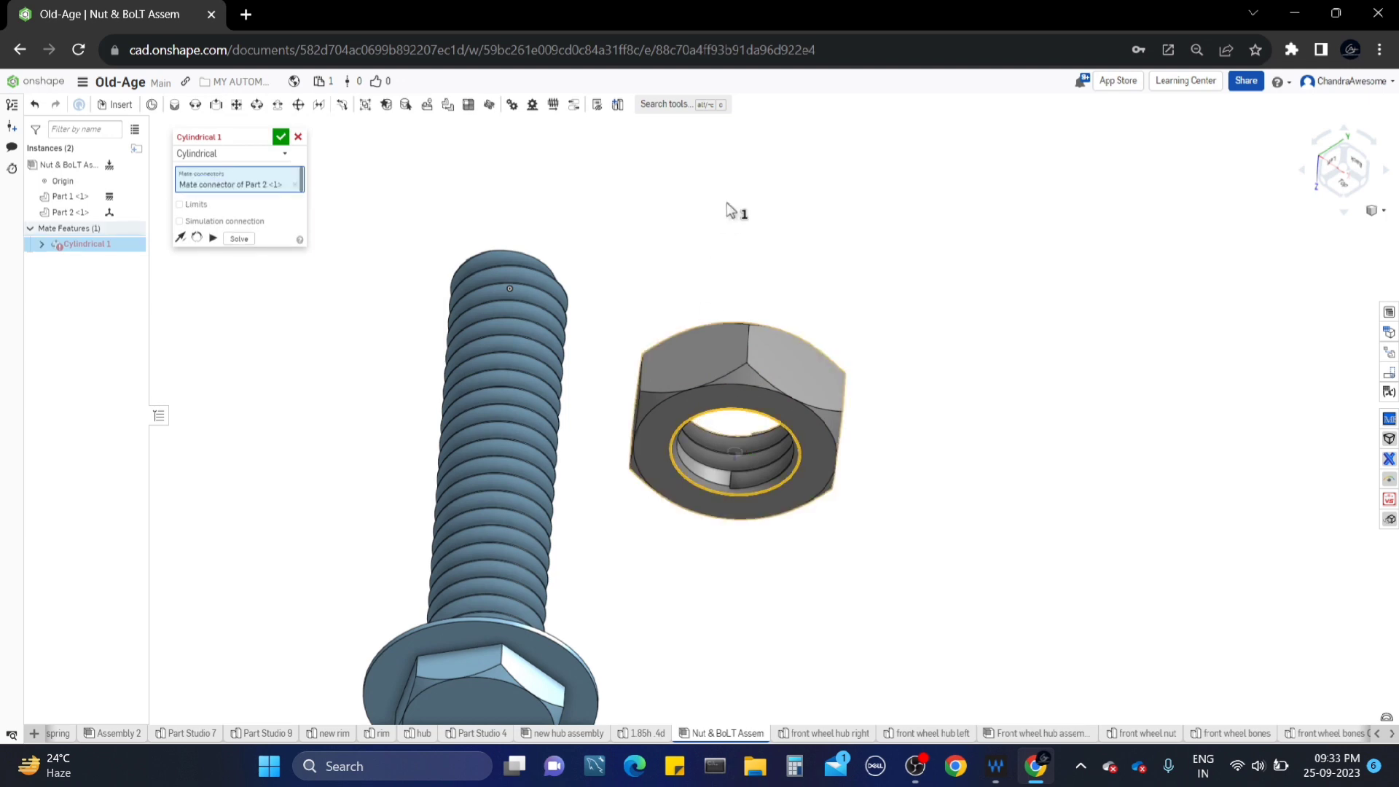
right_click_drag(728, 211, 593, 546)
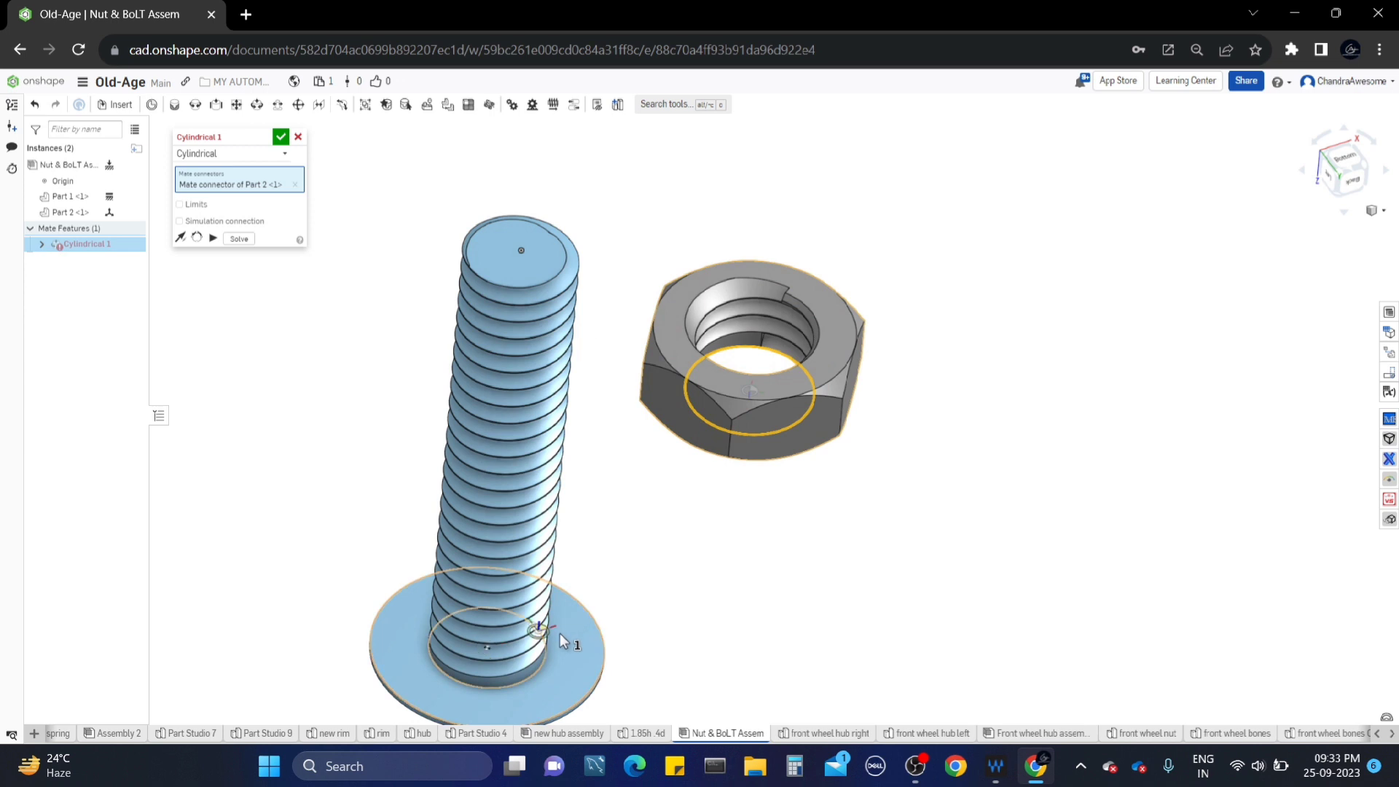
left_click(506, 645)
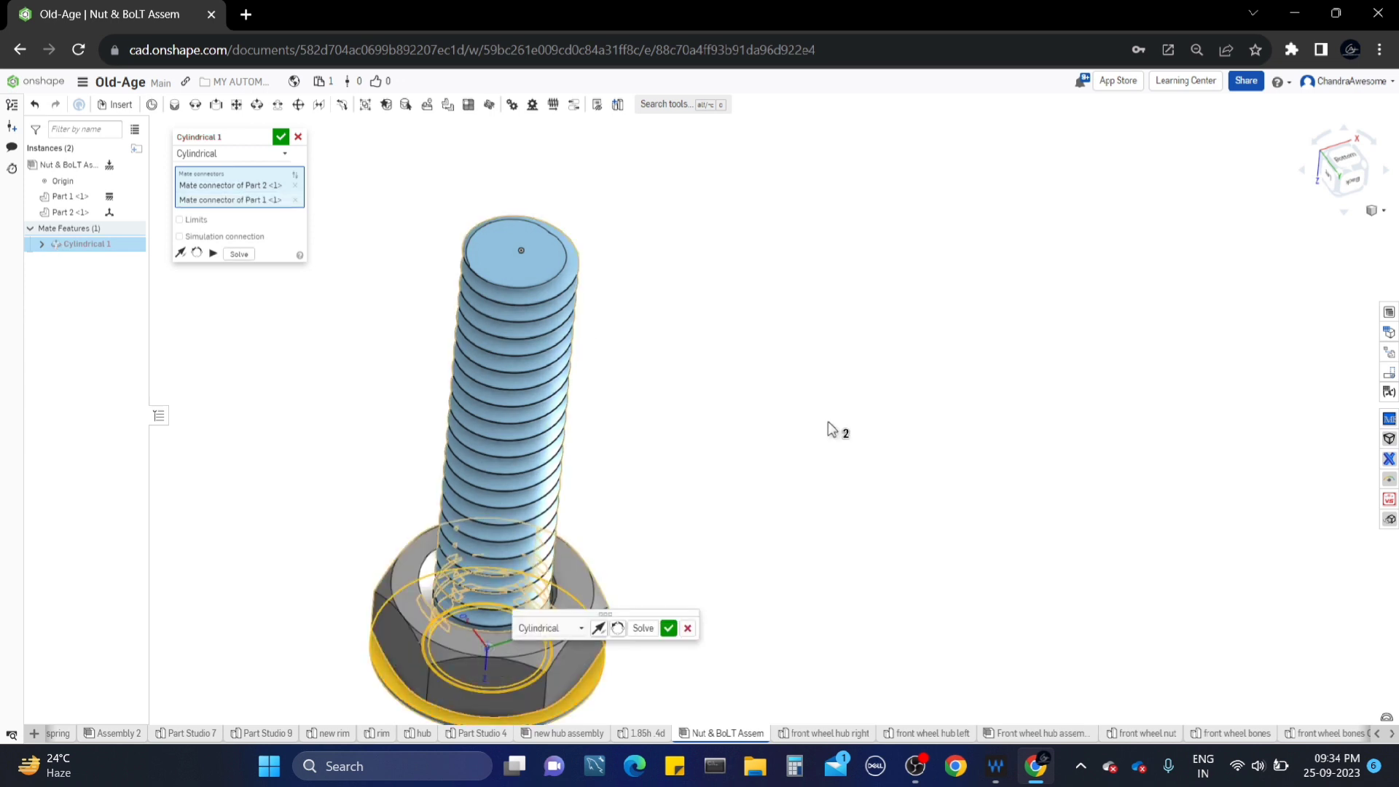
mouse_move(898, 328)
right_mouse_down()
mouse_move(902, 262)
mouse_move(899, 303)
right_mouse_up()
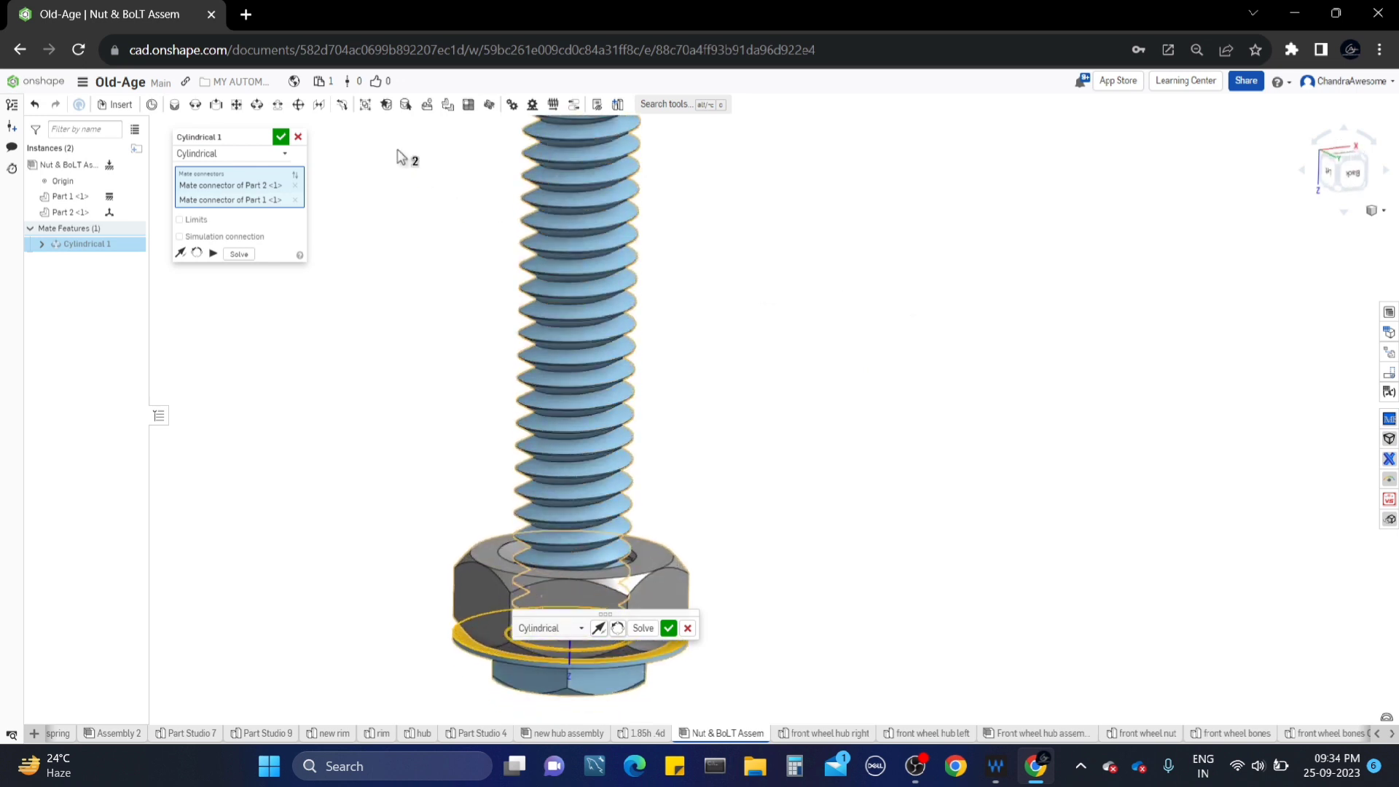
- Confirm the Cylindrical 1 mate and inspect the seated nut
left_click(280, 137)
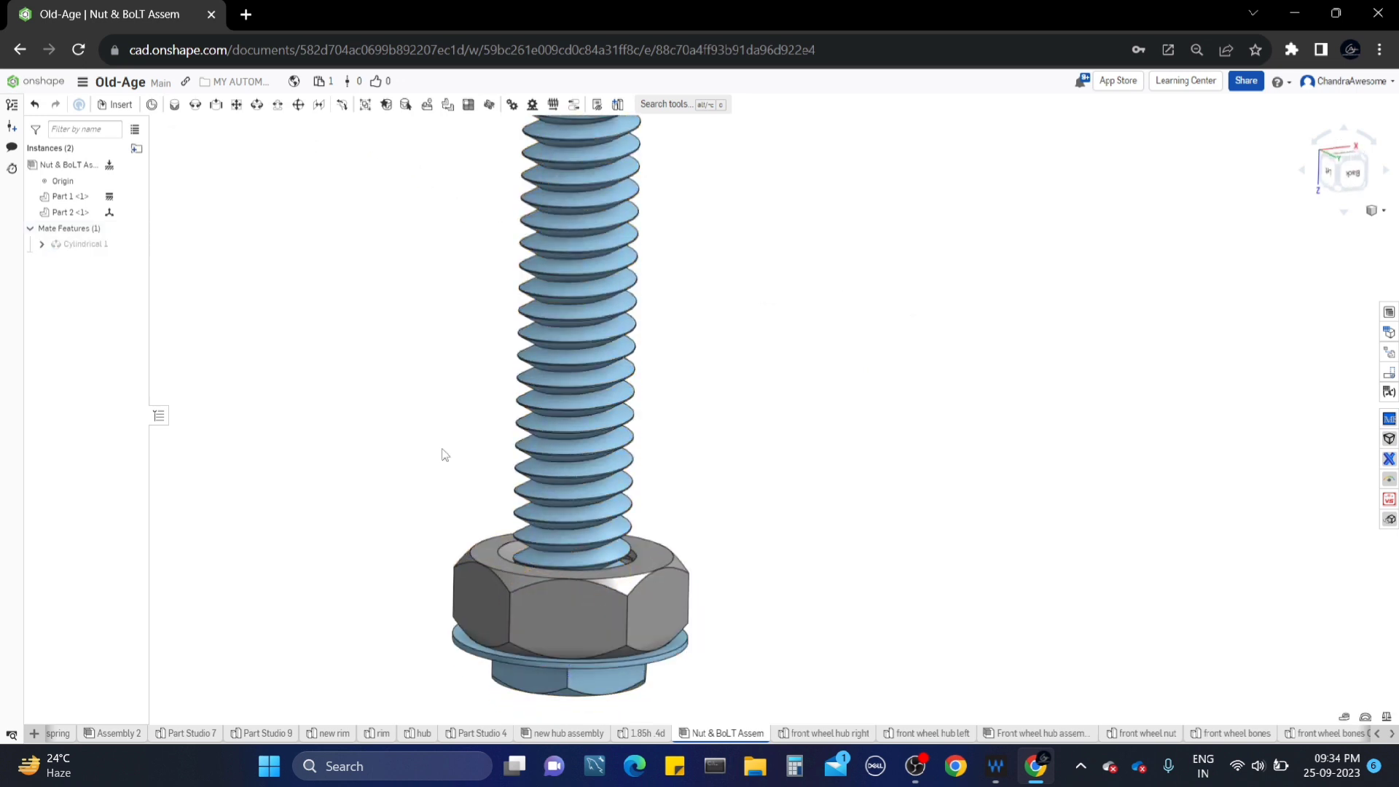
scroll(444, 457, "down", 3)
mouse_move(451, 463)
right_mouse_down()
mouse_move(456, 437)
mouse_move(457, 453)
right_mouse_up()
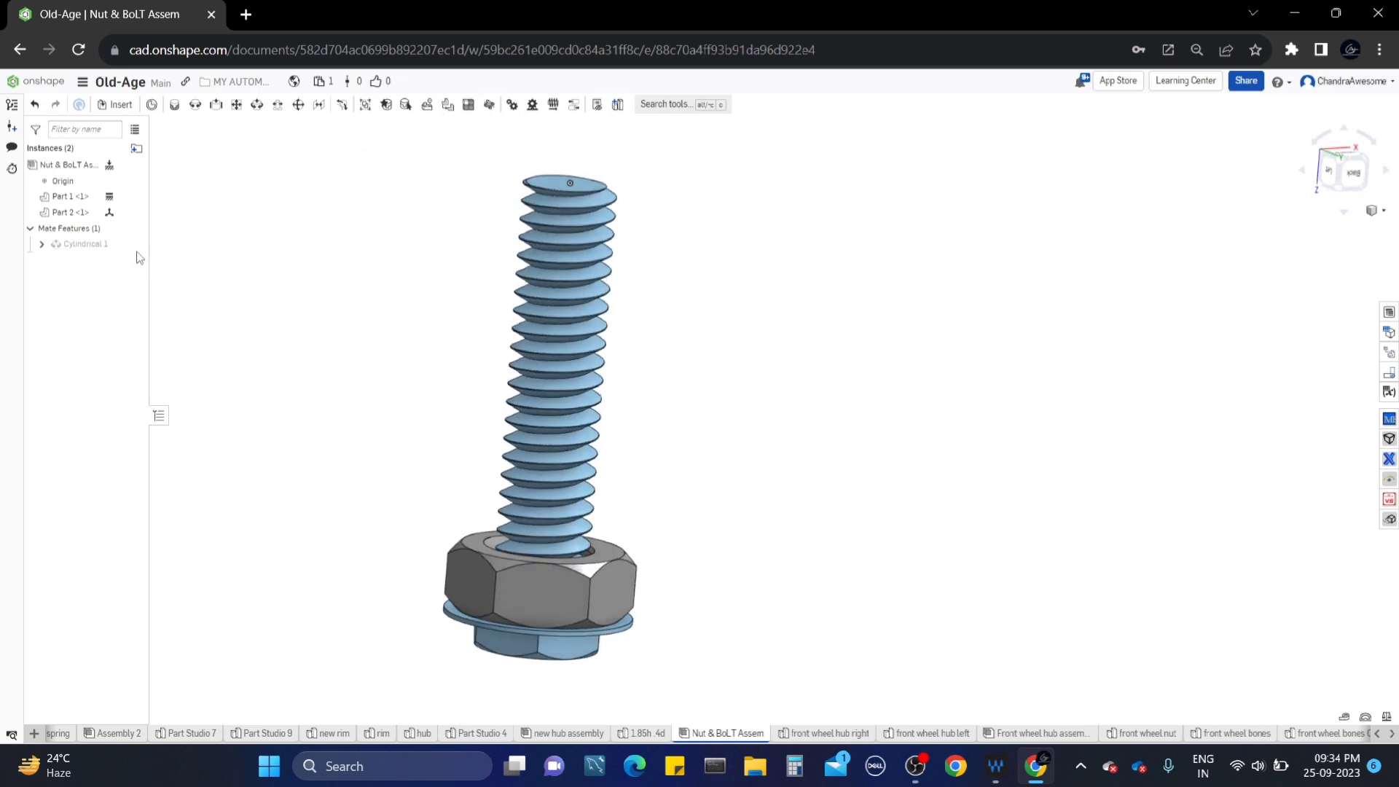
- Add a Screw mate based on Cylindrical 1 at 1 in per revolution
mouse_move(106, 244)
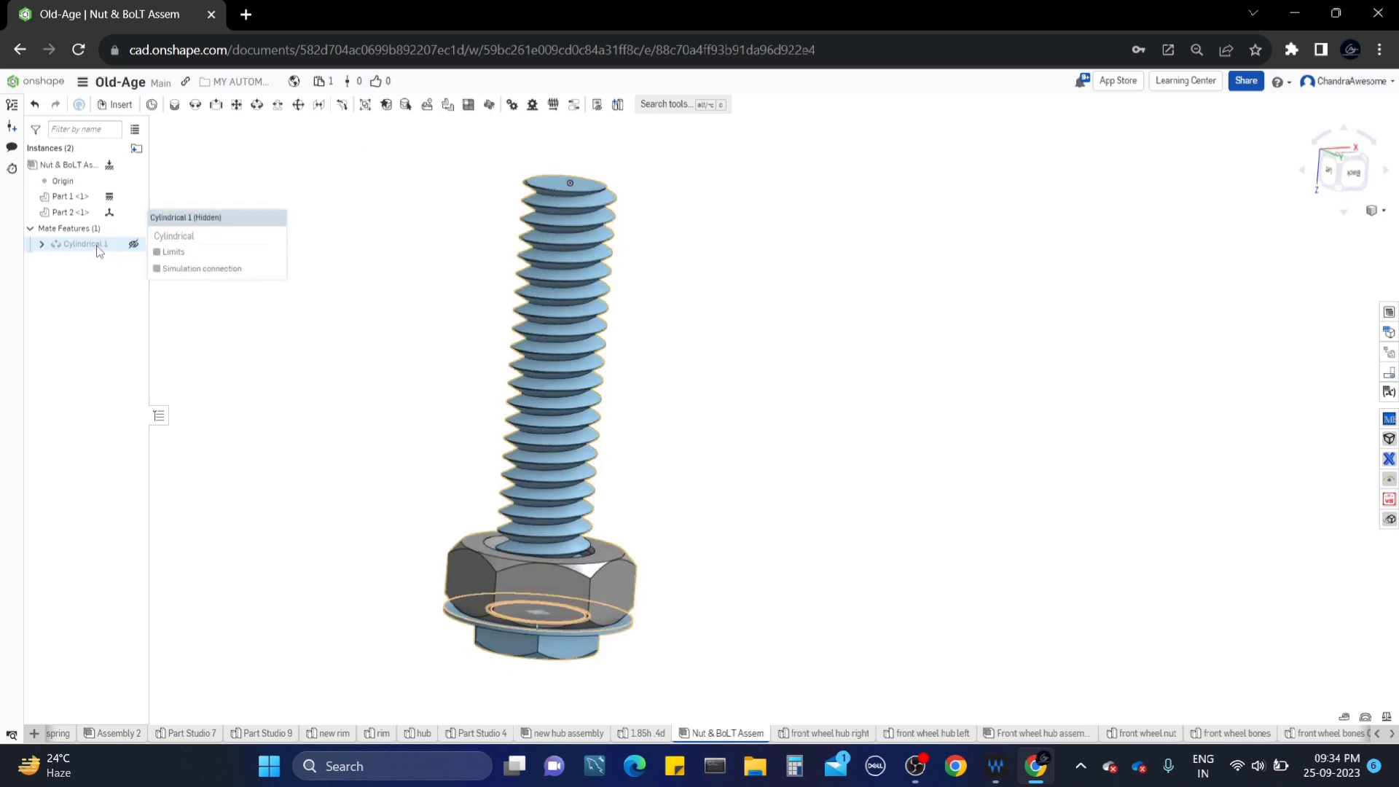
left_click(553, 104)
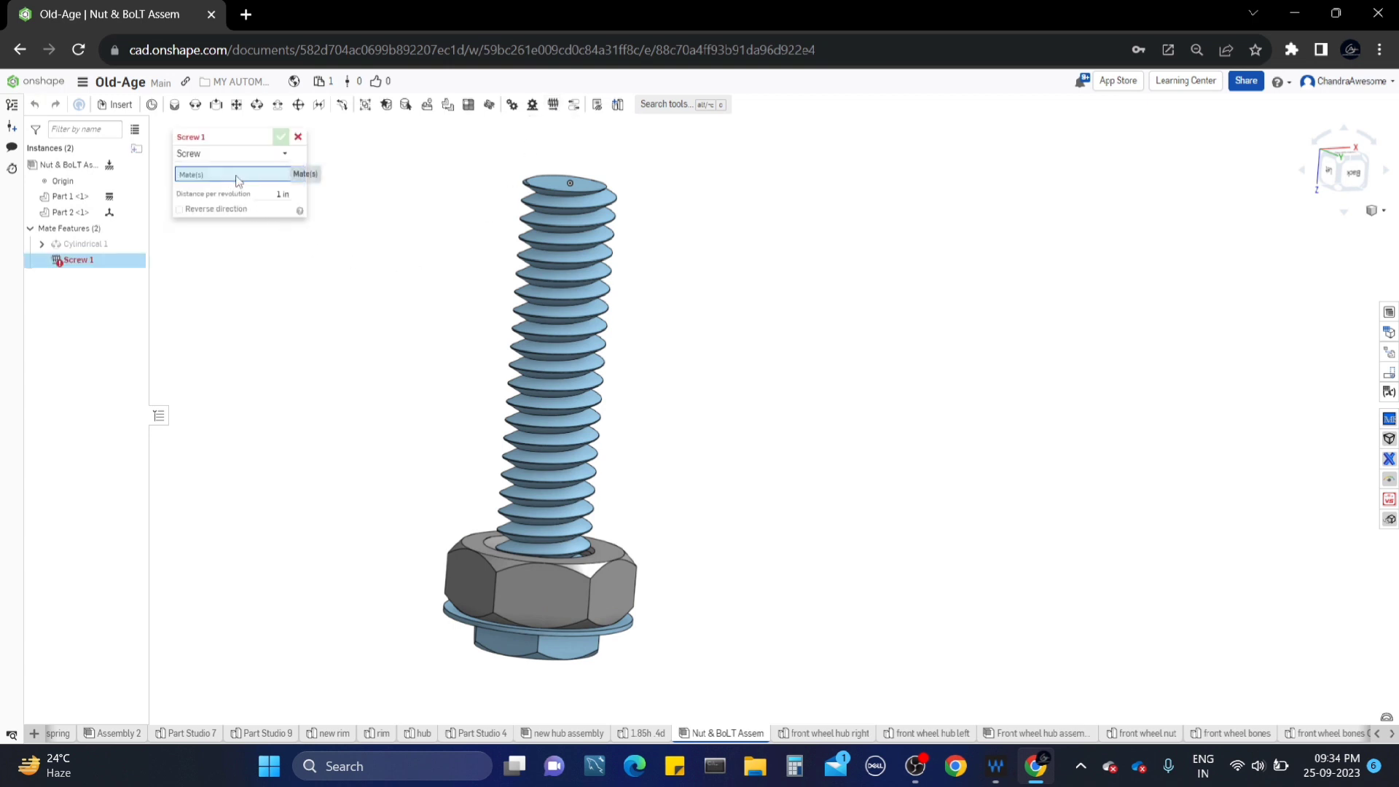
left_click(83, 244)
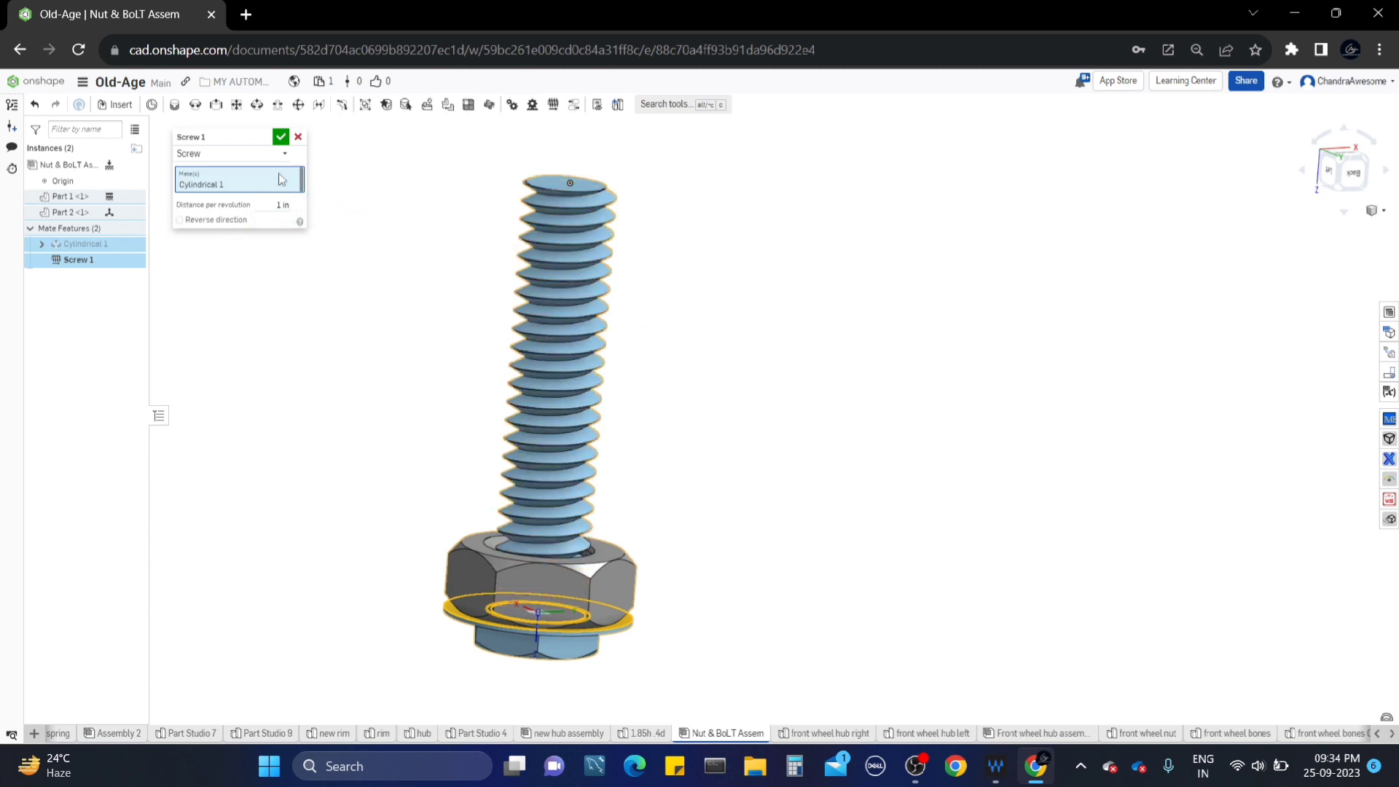
left_click(281, 139)
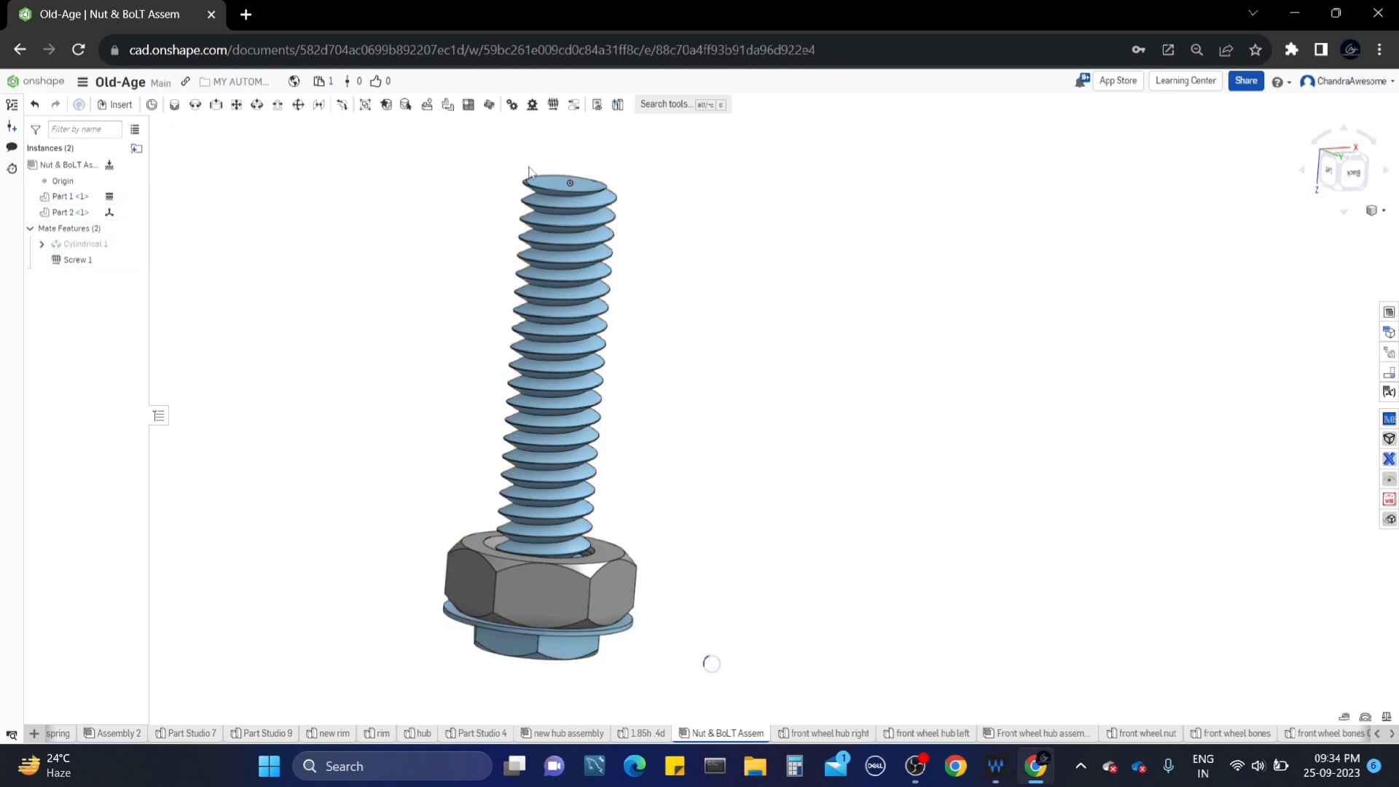
scroll(529, 171, "up", 5)
- Turn the bolt to the Front view and measure the gap between two adjacent thread edges
right_click_drag(525, 178, 520, 207)
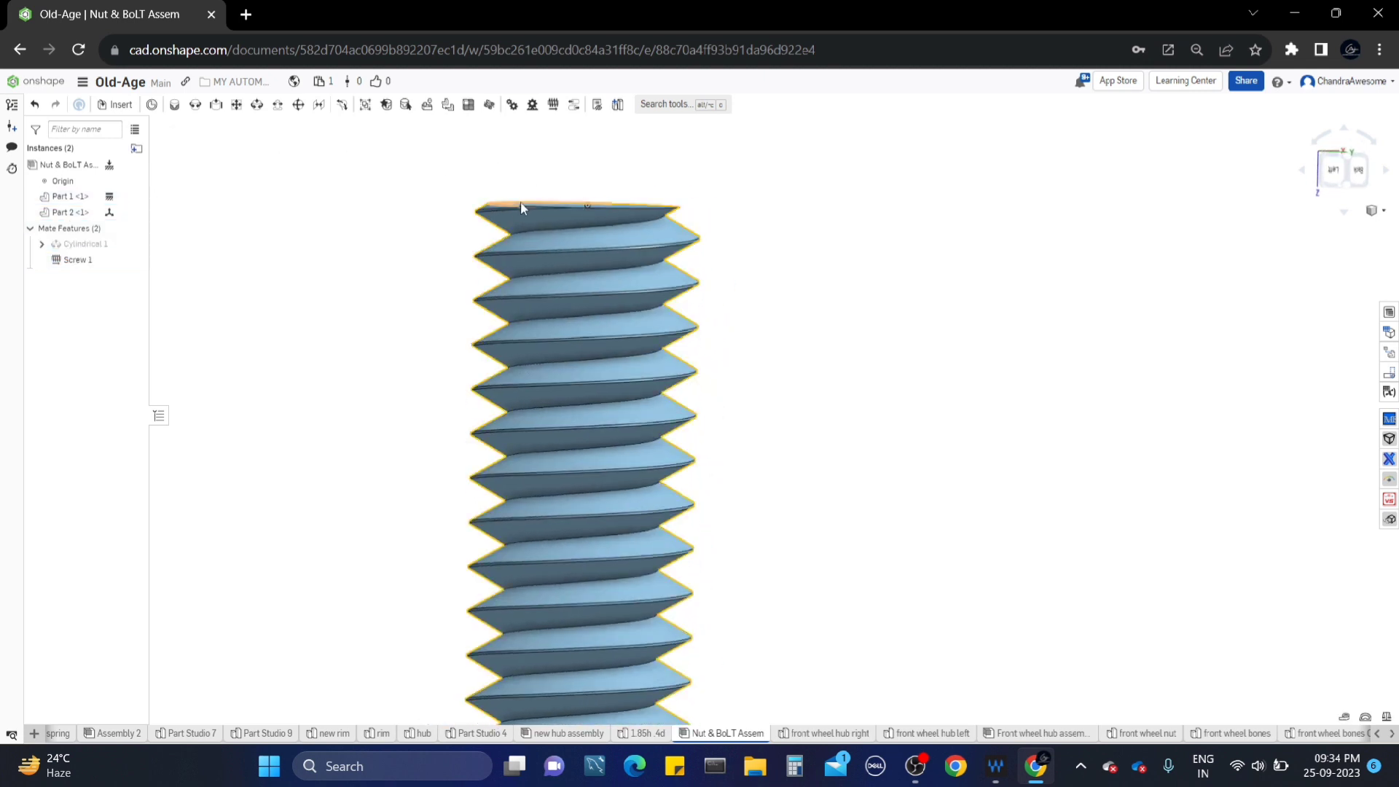
left_click(1335, 187)
scroll(419, 204, "up", 6)
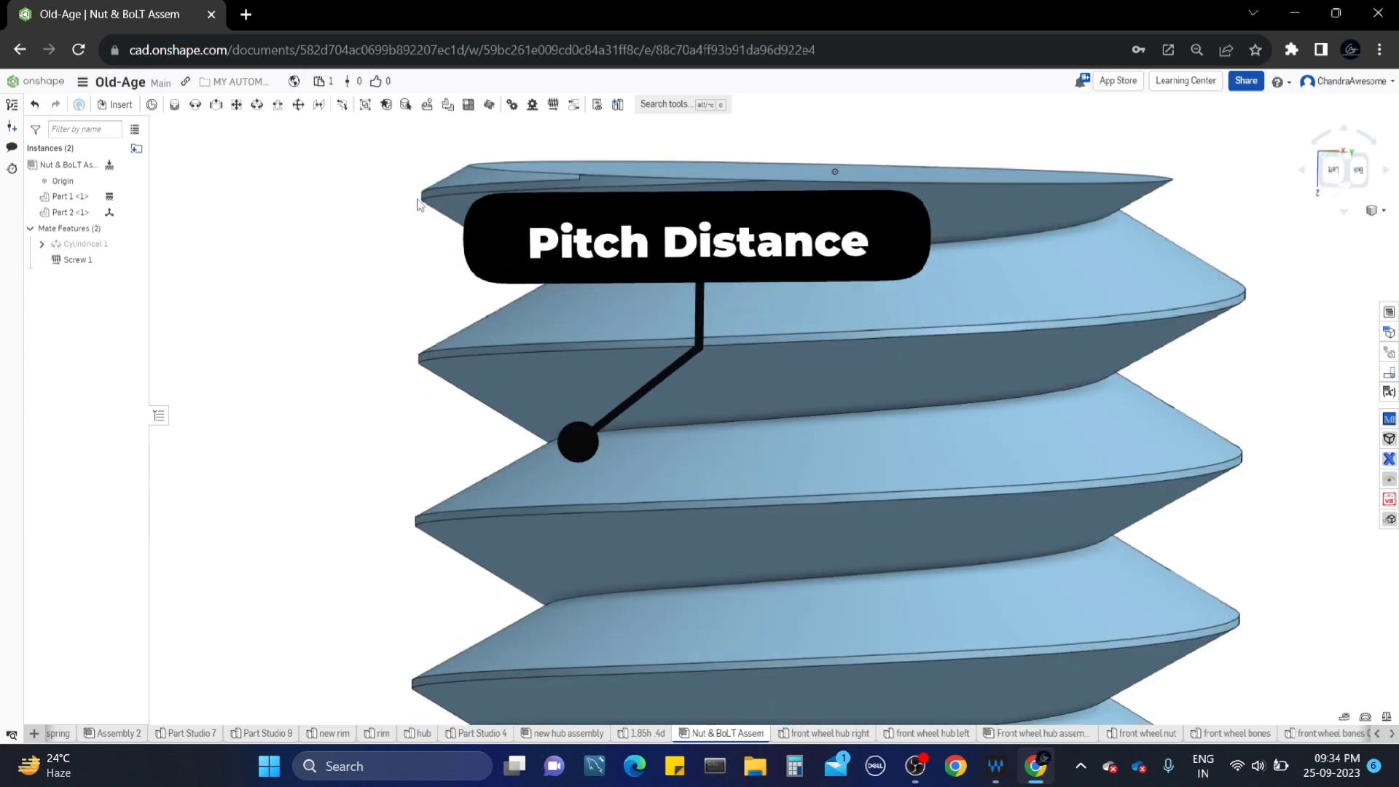
left_click(421, 198)
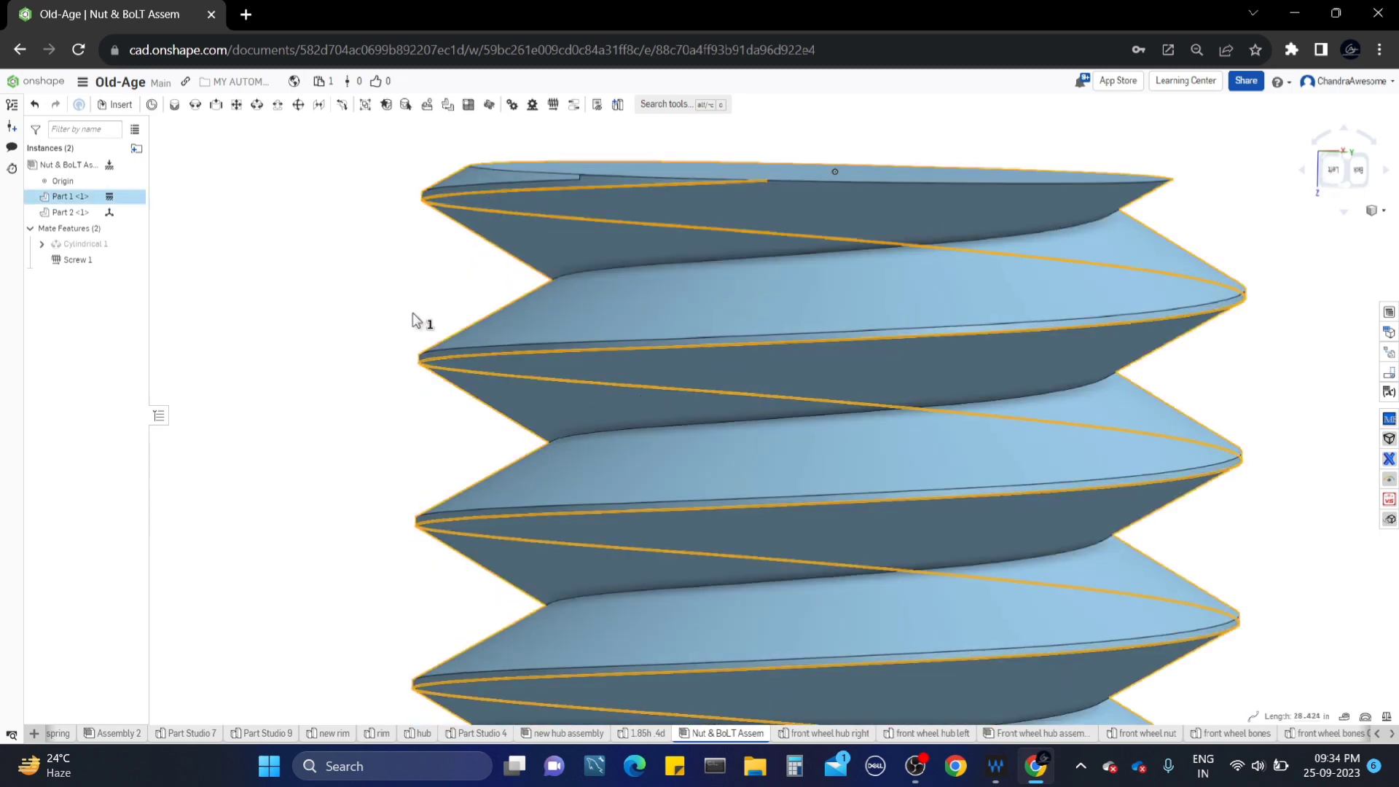
left_click(421, 349)
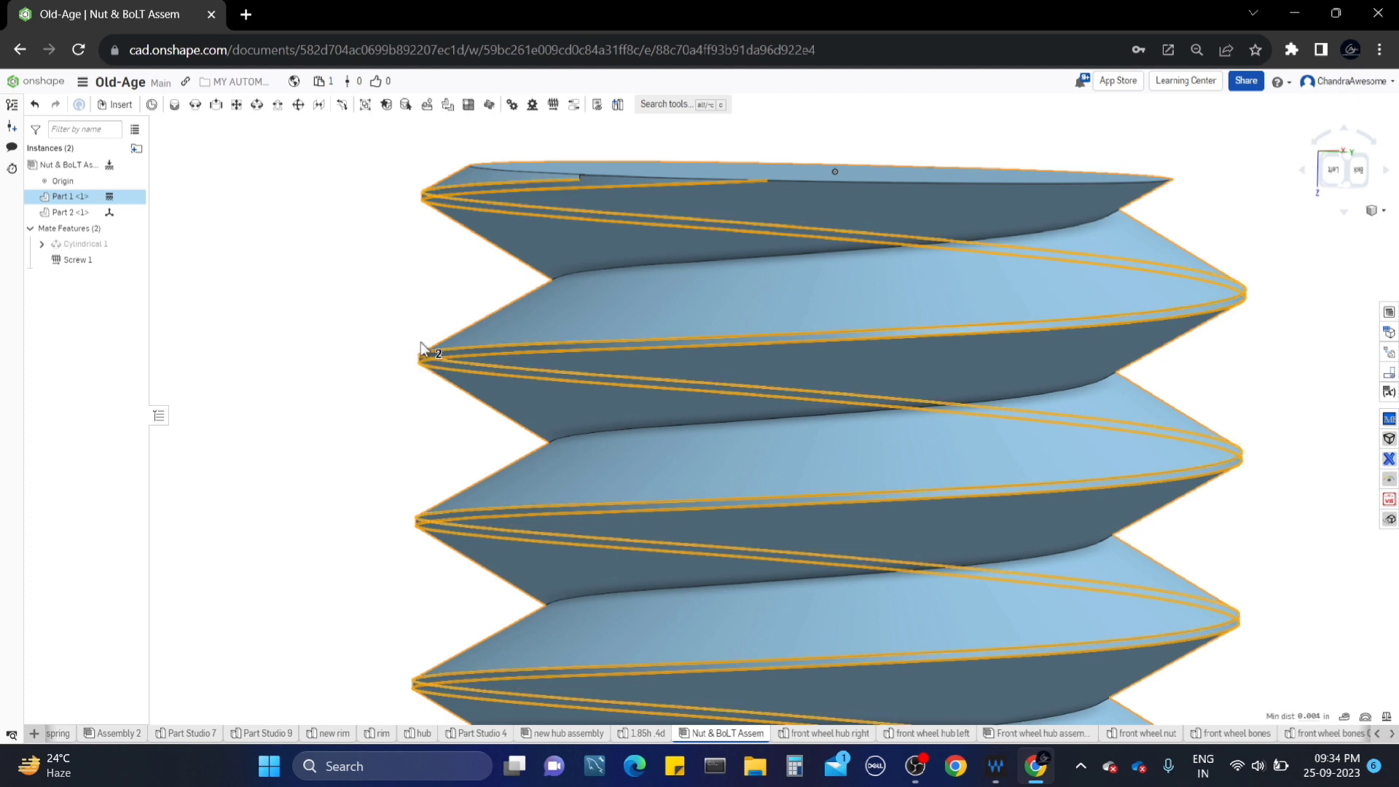
left_click(399, 281)
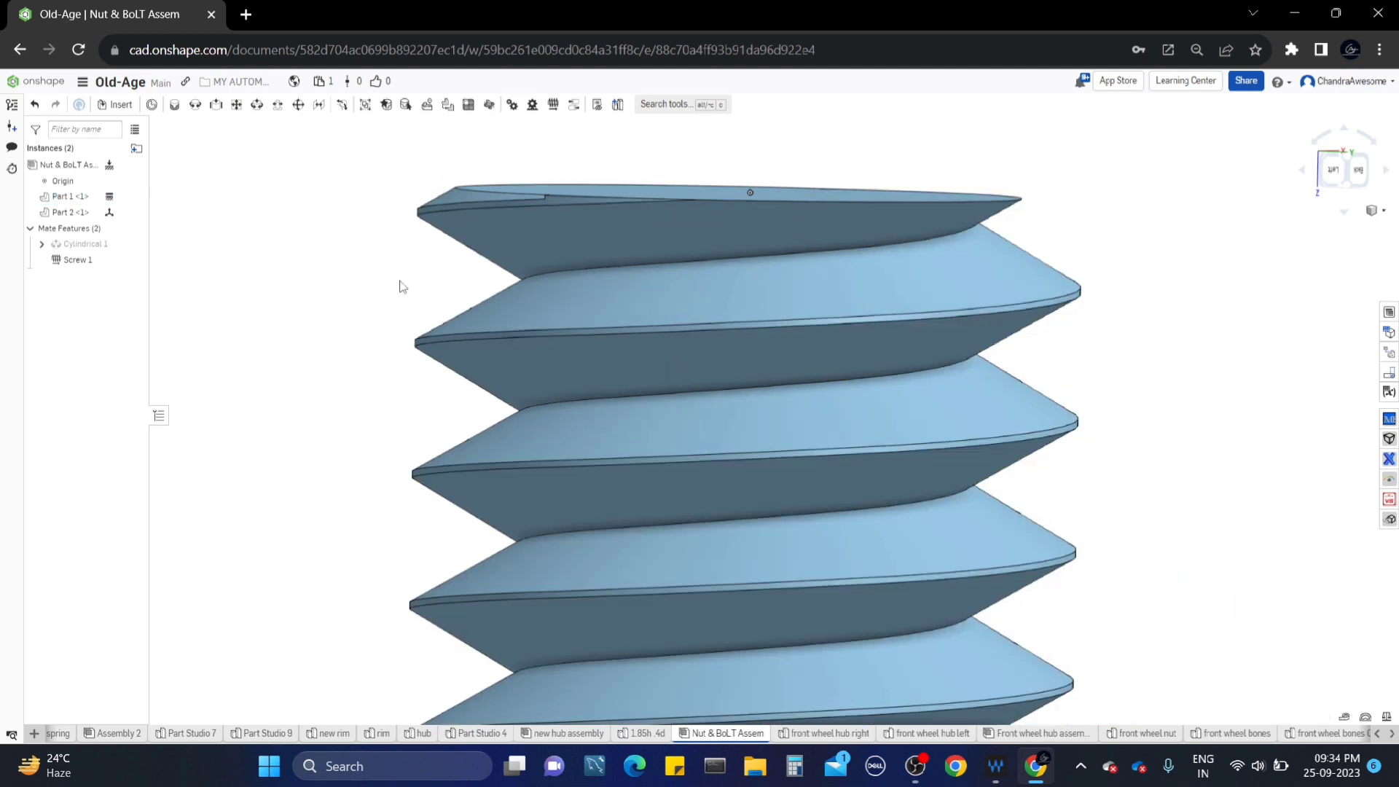
right_click_drag(400, 286, 401, 300)
scroll(403, 342, "down", 3)
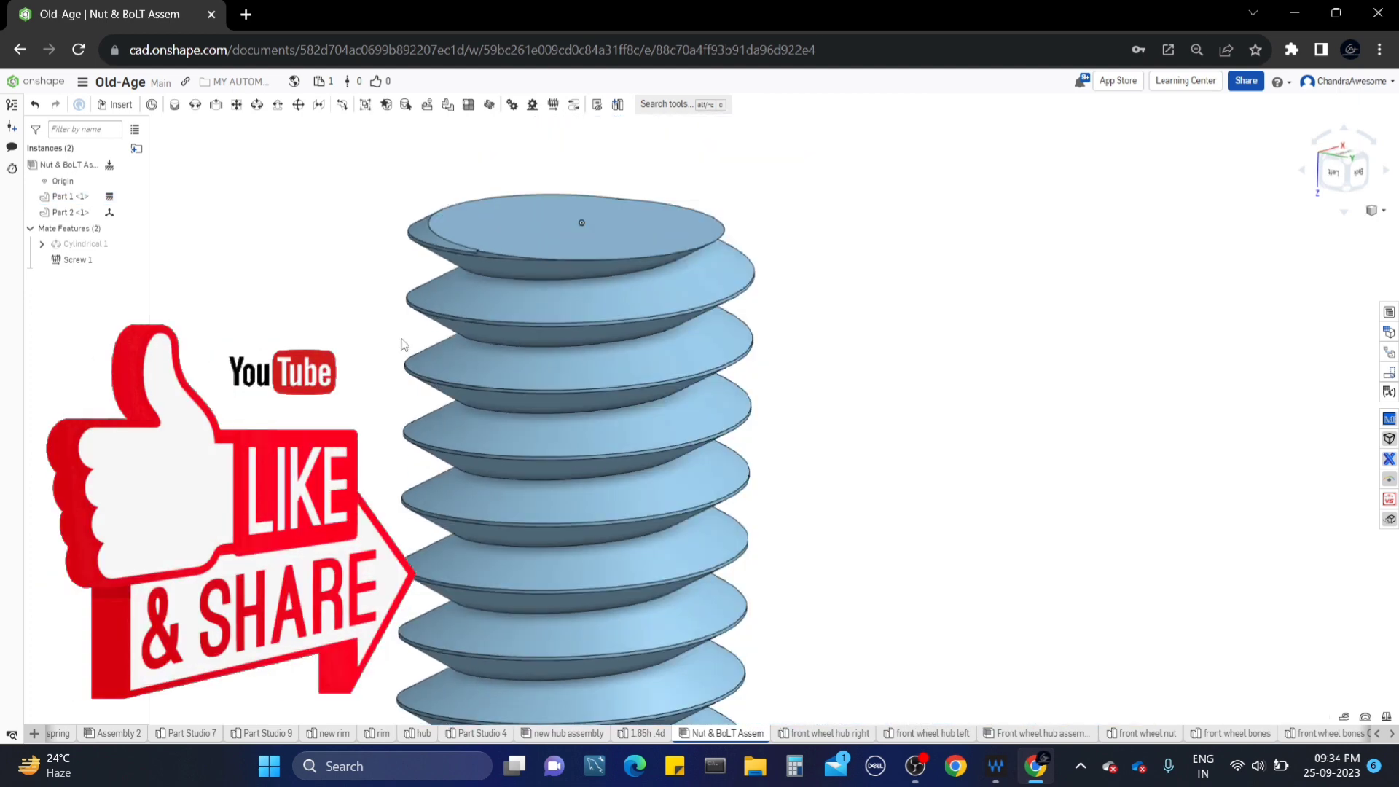
- Open the 1.85h .4d Part Studio and view the bolt from the front
left_click(641, 734)
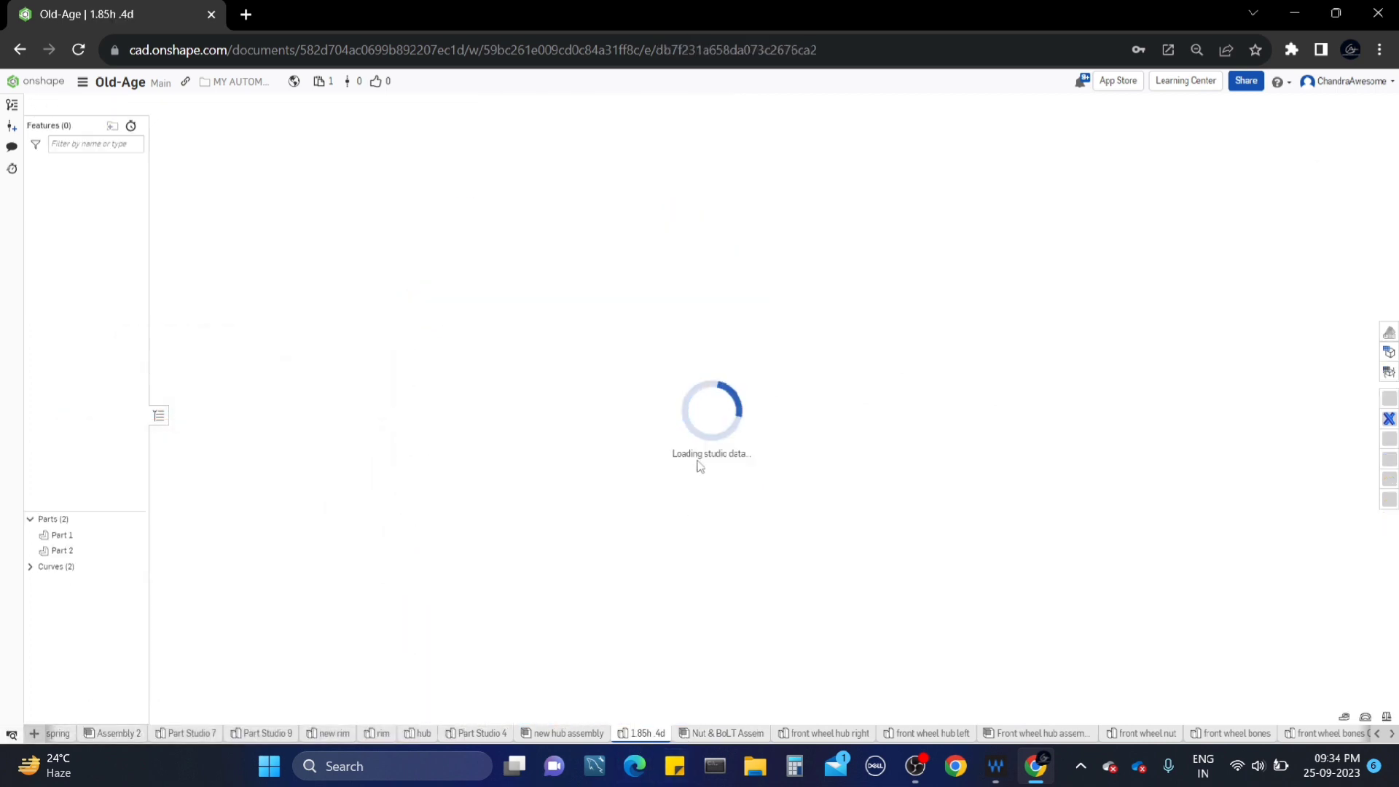
scroll(760, 393, "up", 10)
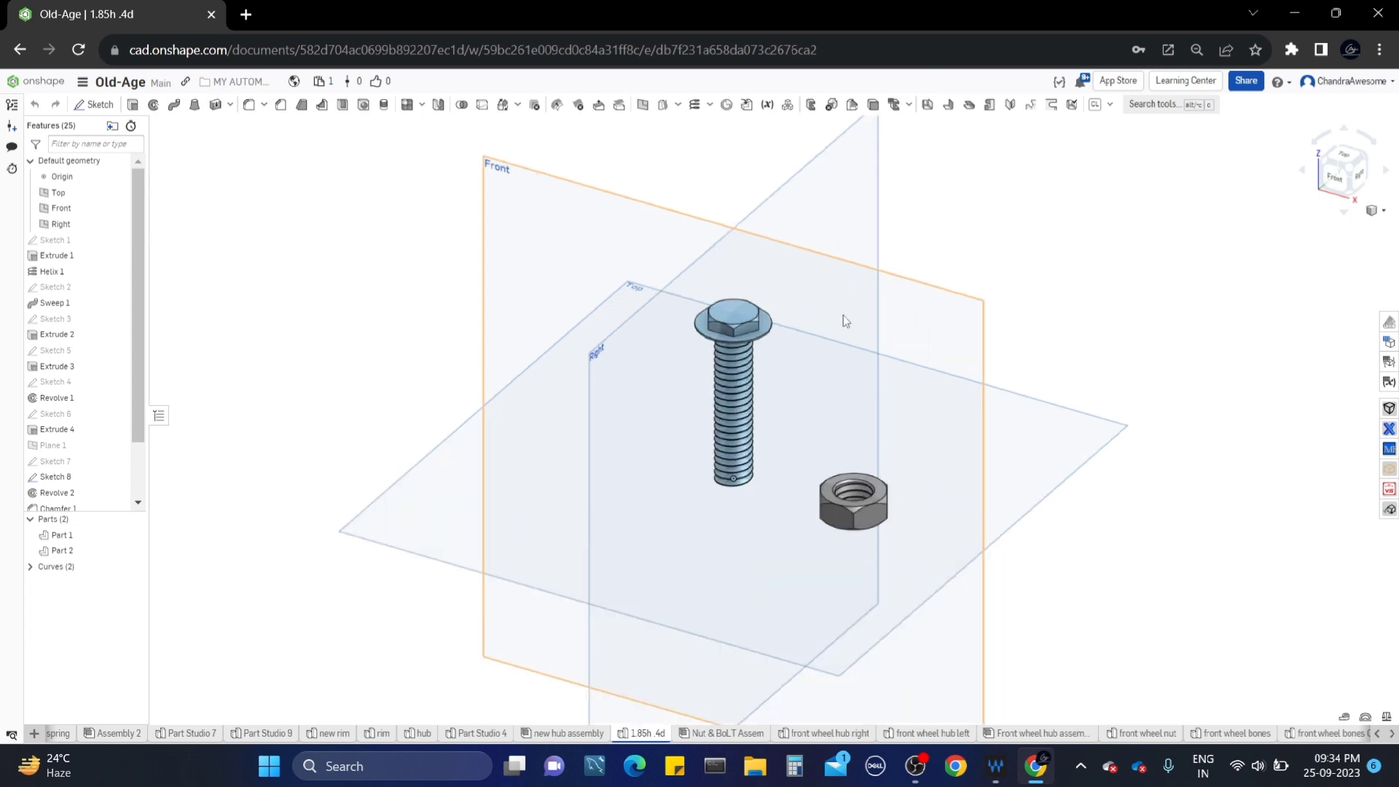
key("shift+1")
scroll(702, 395, "up", 5)
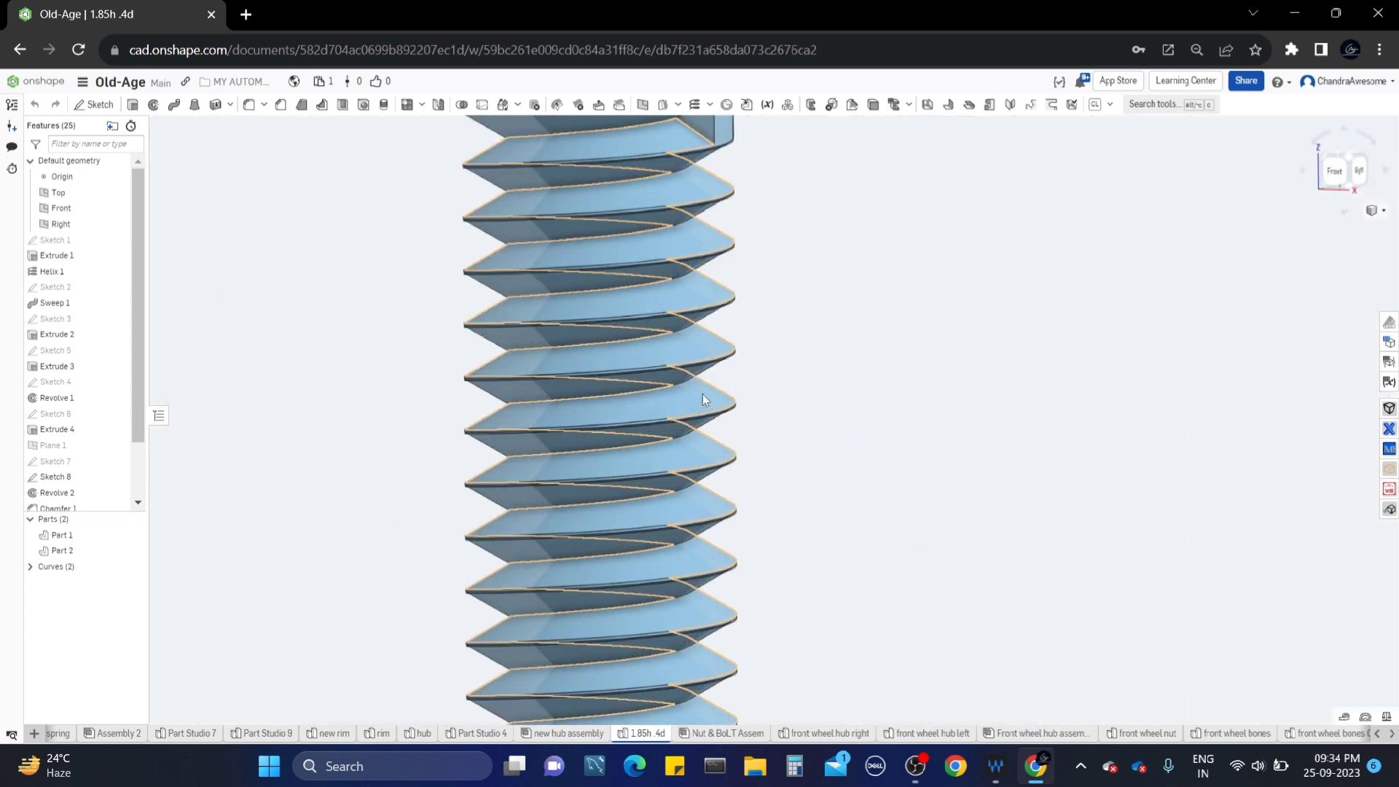
scroll(702, 395, "down", 4)
scroll(702, 395, "up", 1)
- Inspect the bolt's helix and the 0.075 triangular thread profile in Sketch 2, then close it
left_click(644, 399)
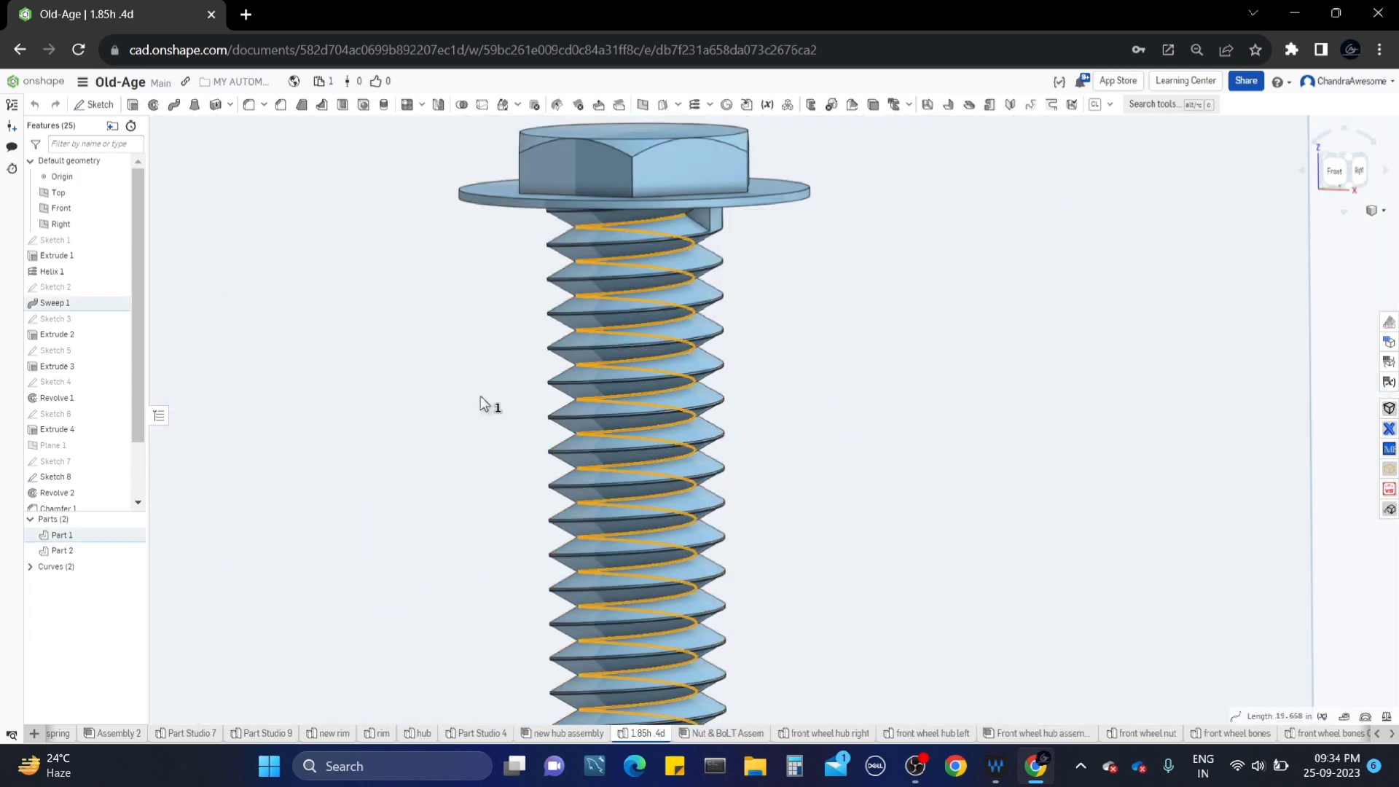
left_click(89, 290)
scroll(440, 305, "down", 5)
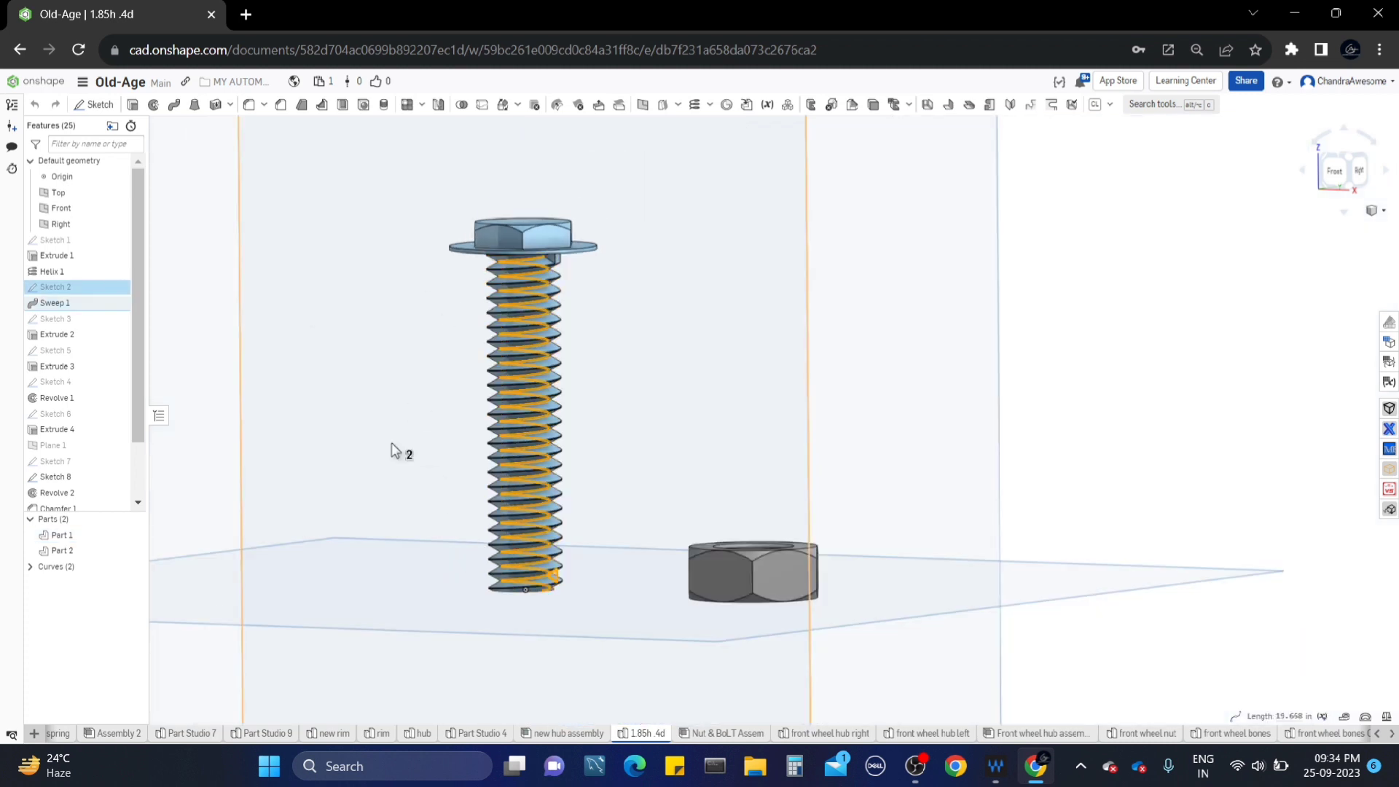
left_click(121, 291)
double_click(115, 293)
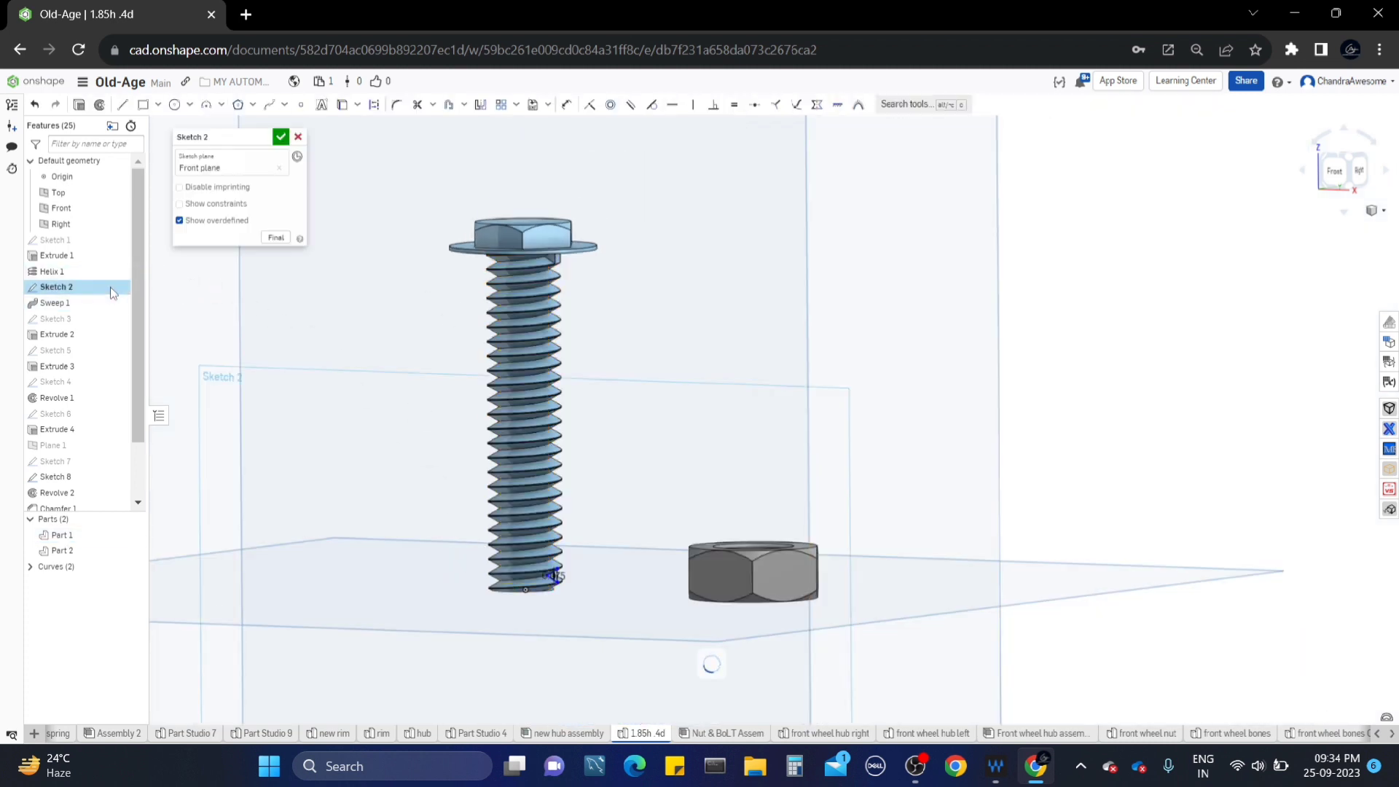
scroll(567, 618, "up", 5)
scroll(567, 618, "up", 5)
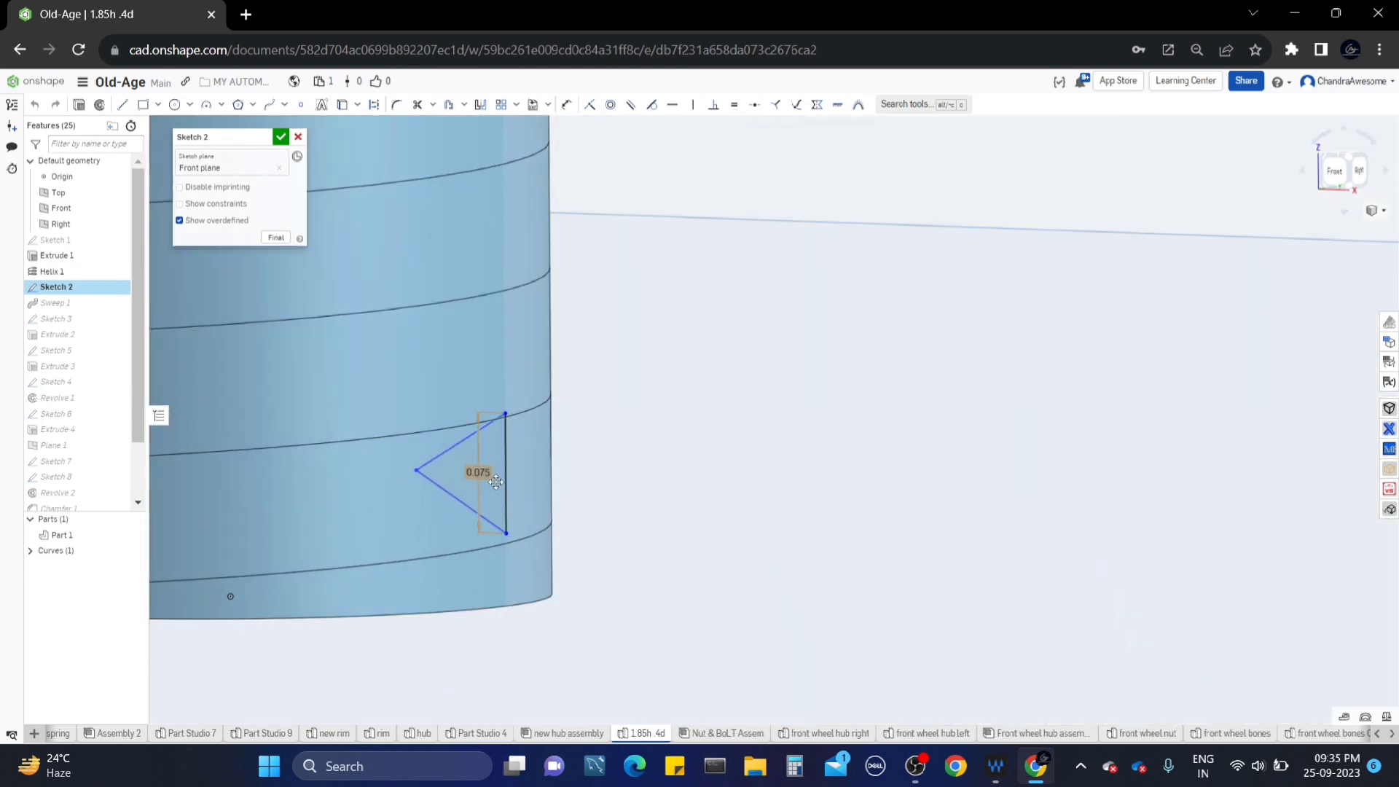
left_click(280, 137)
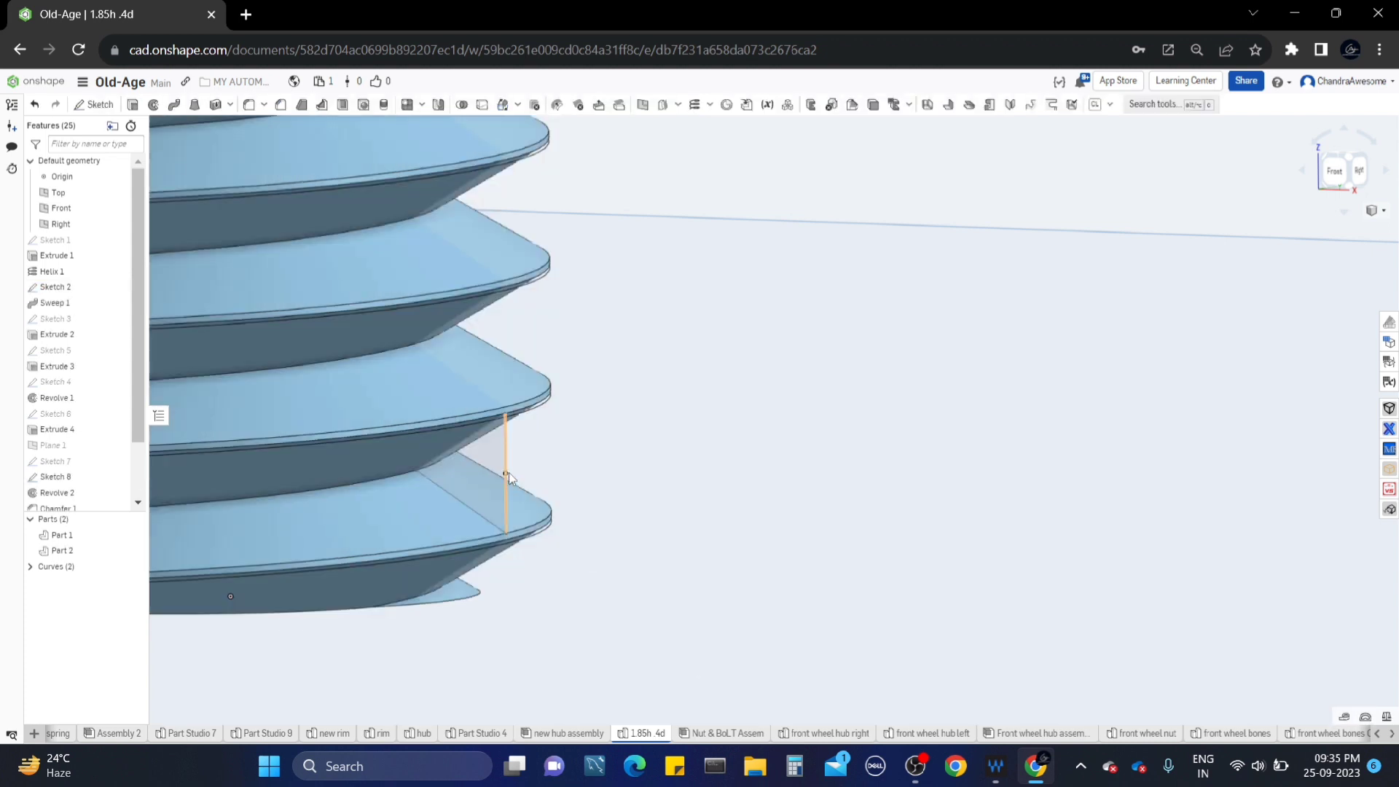
scroll(510, 475, "down", 3)
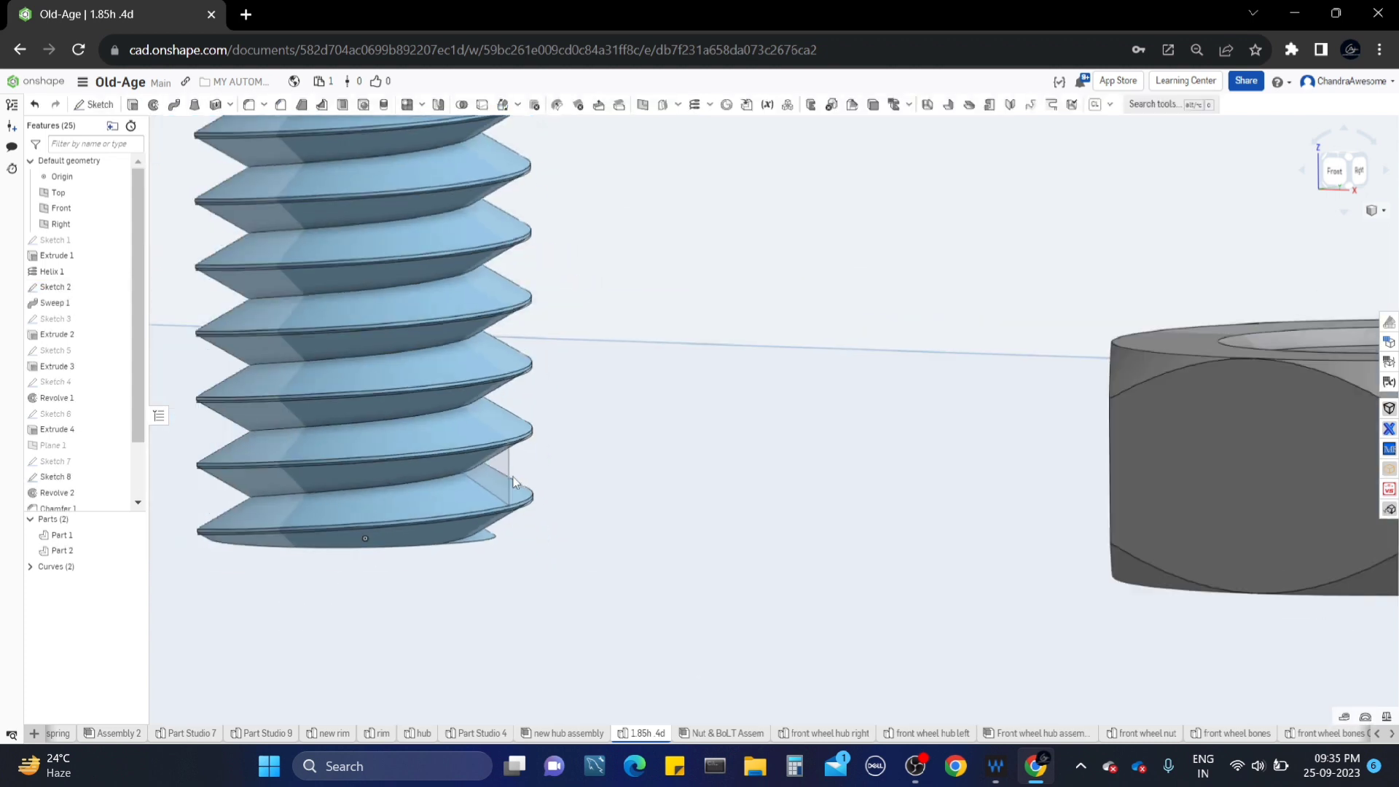
- In the Nut & BoLT Assem, review the Screw 1 mate's distance per revolution and accept it
left_click(735, 743)
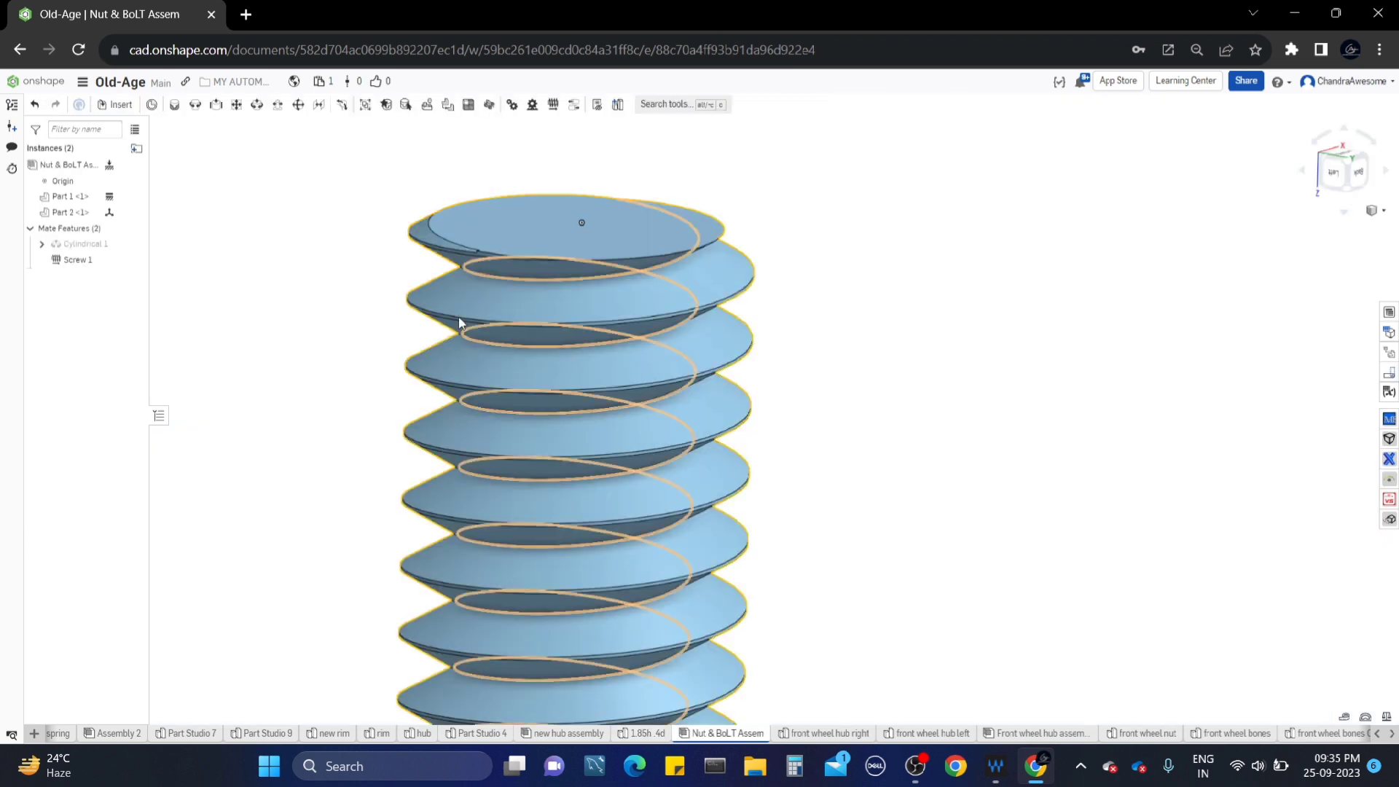
right_click(86, 261)
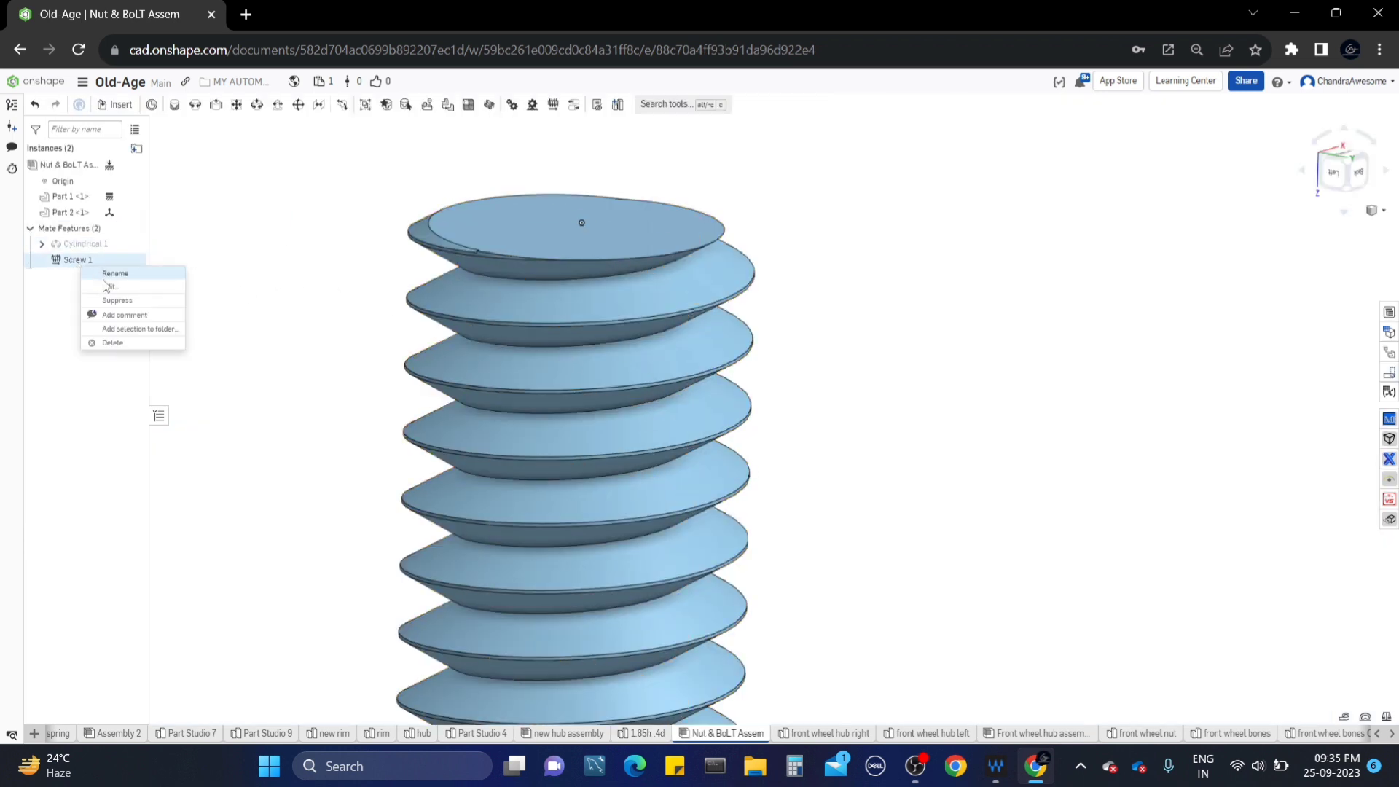
left_click(155, 292)
left_click(263, 204)
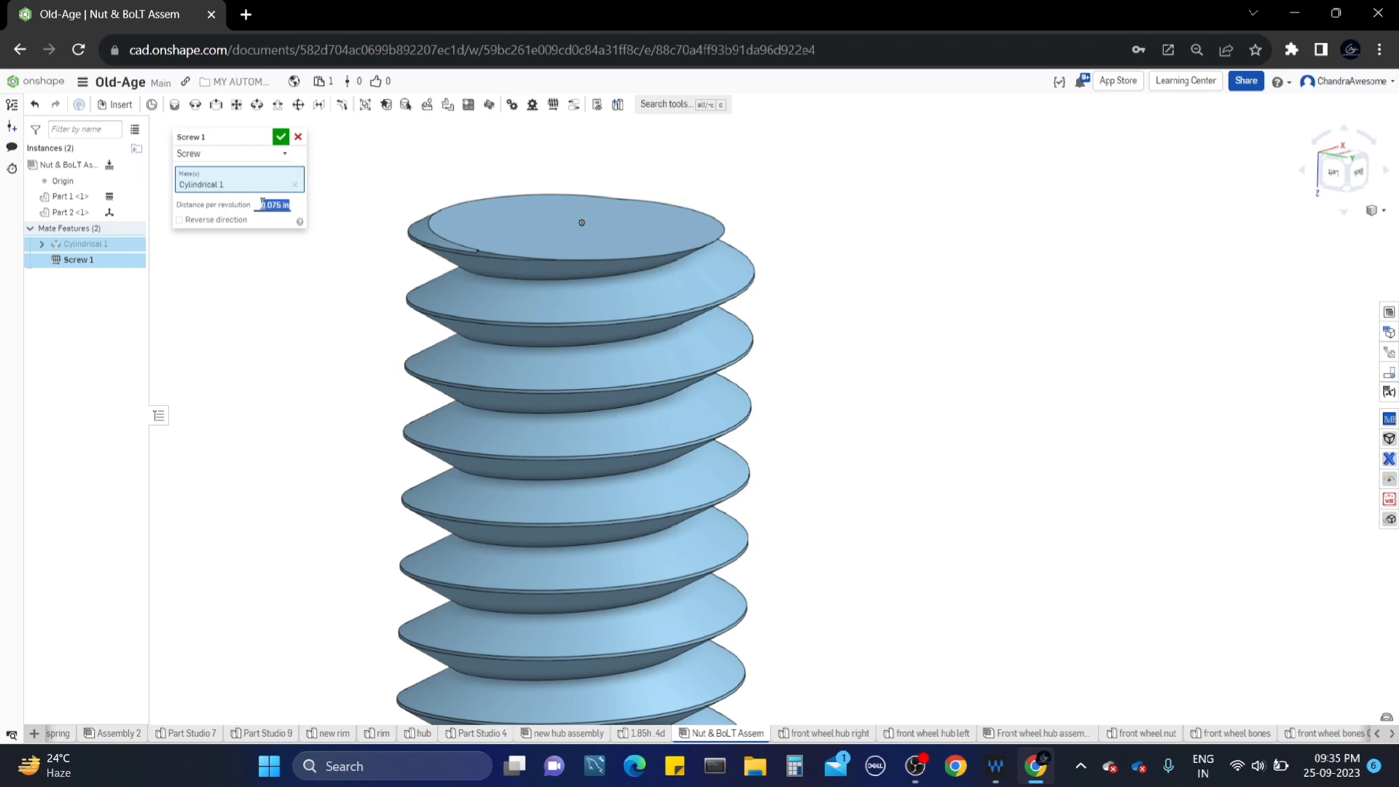
left_click(281, 138)
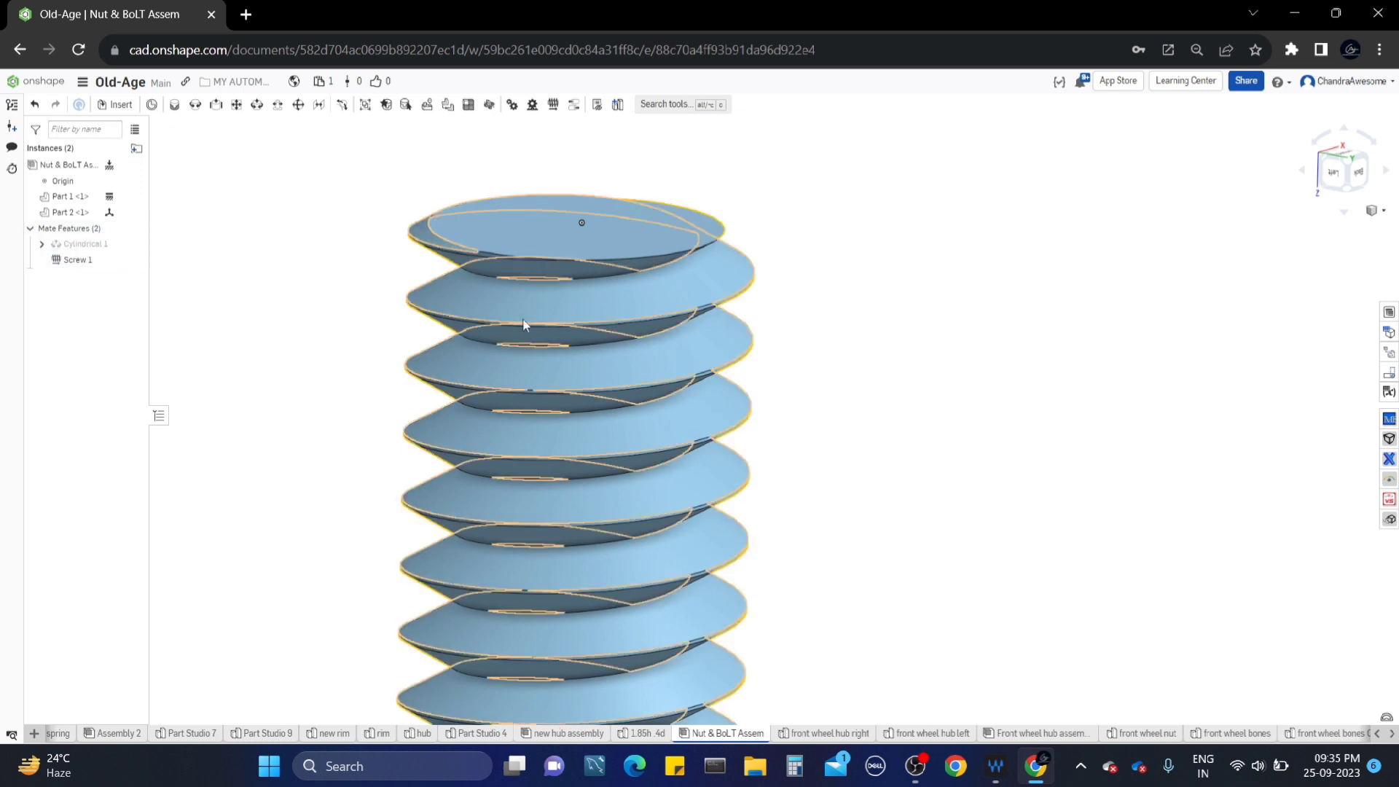
scroll(524, 319, "down", 10)
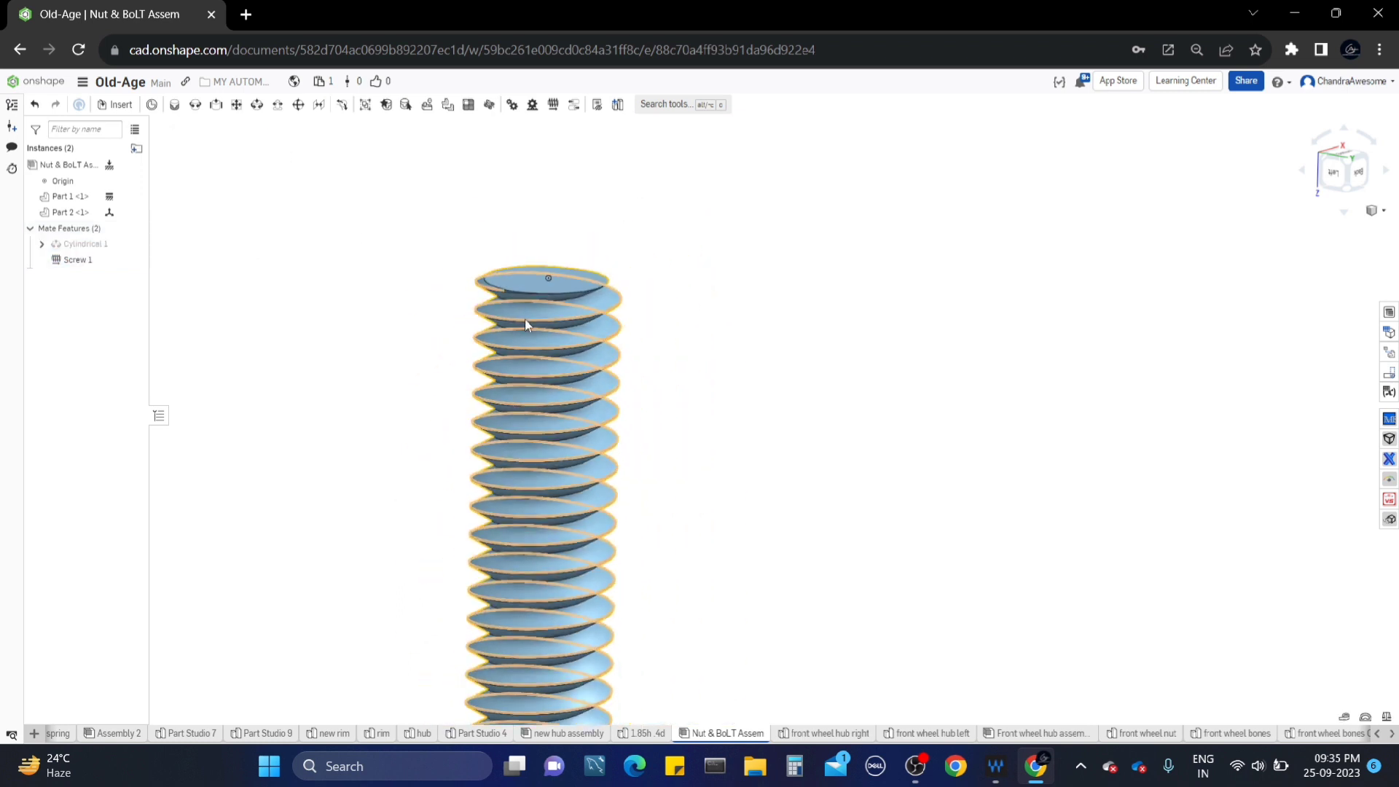
- Animate Cylindrical 1's z translation to play the nut moving along the bolt
right_click(86, 244)
left_click(146, 384)
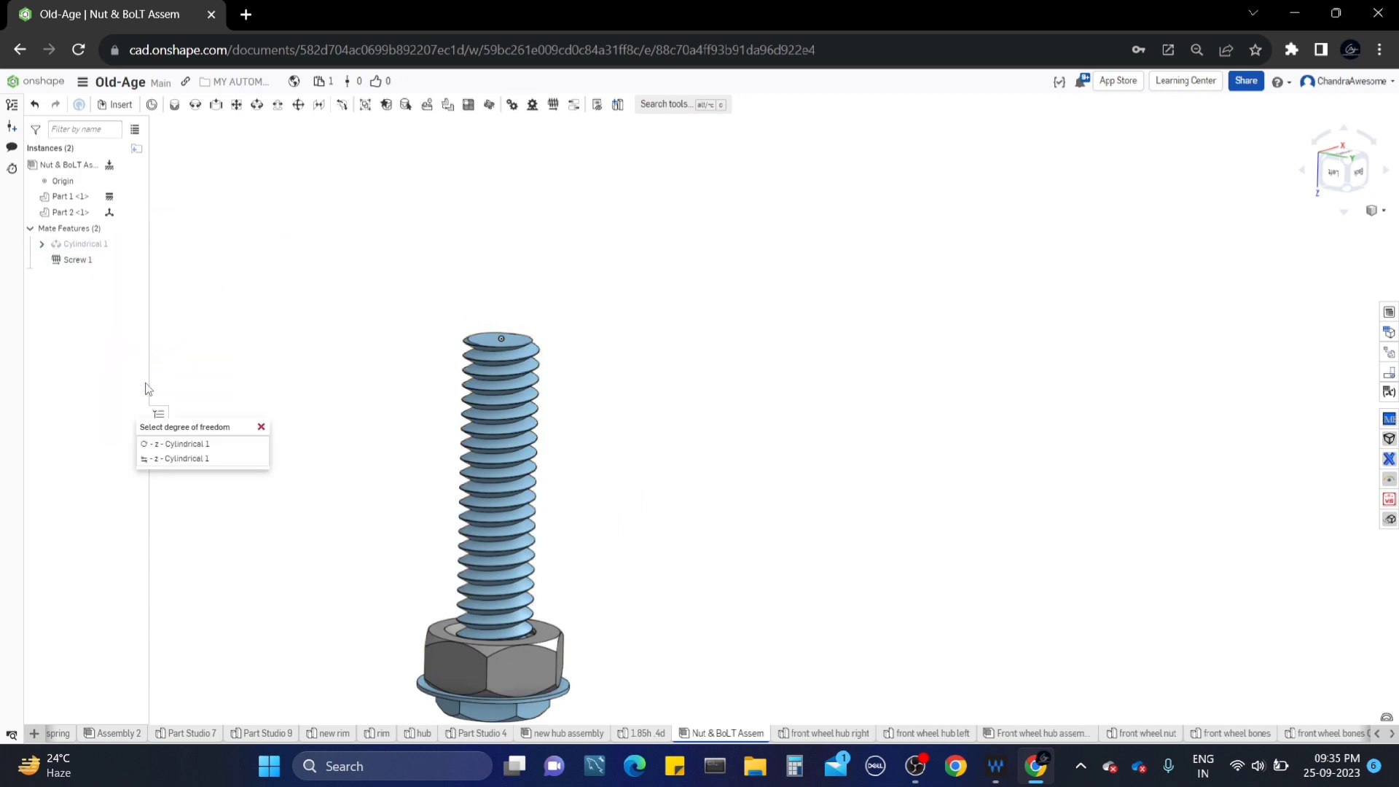
left_click(200, 458)
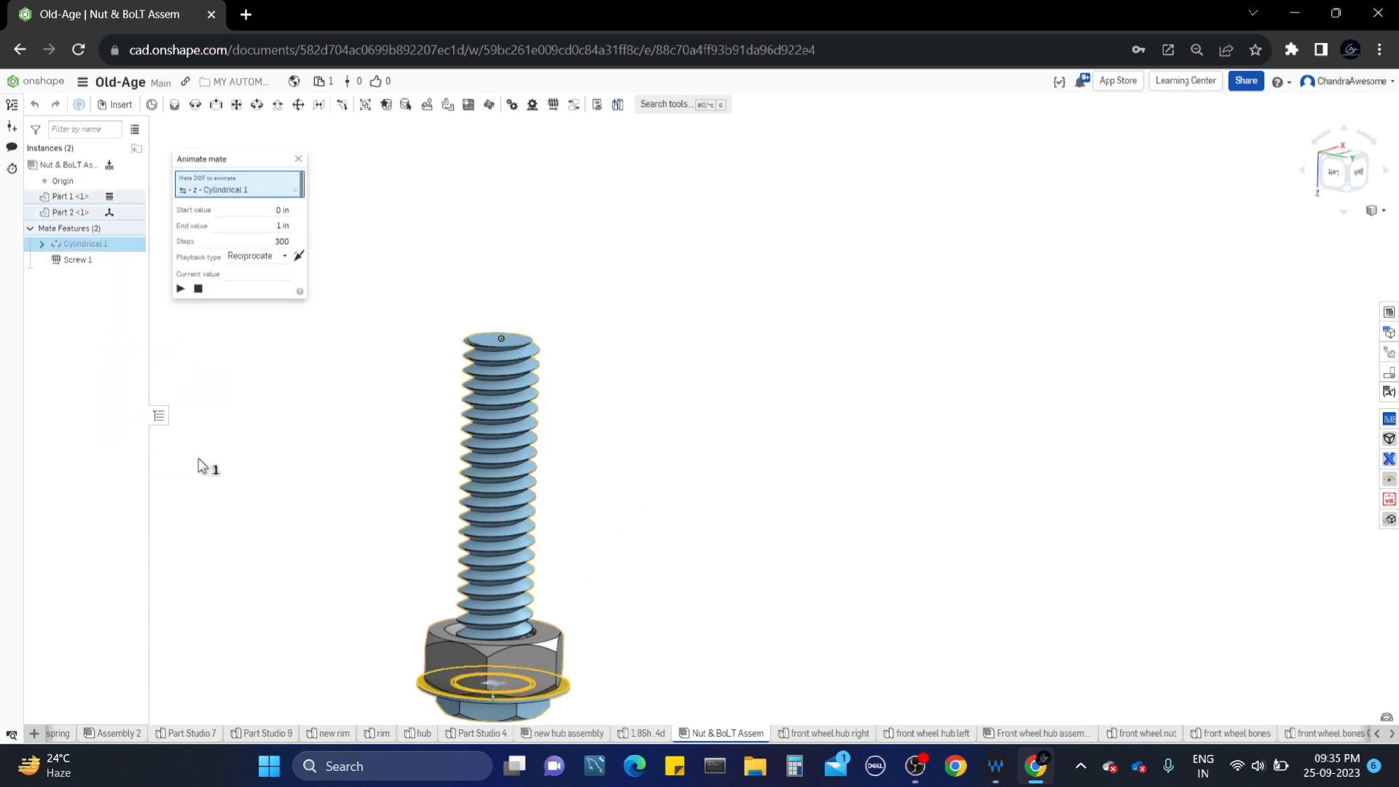
left_click(180, 289)
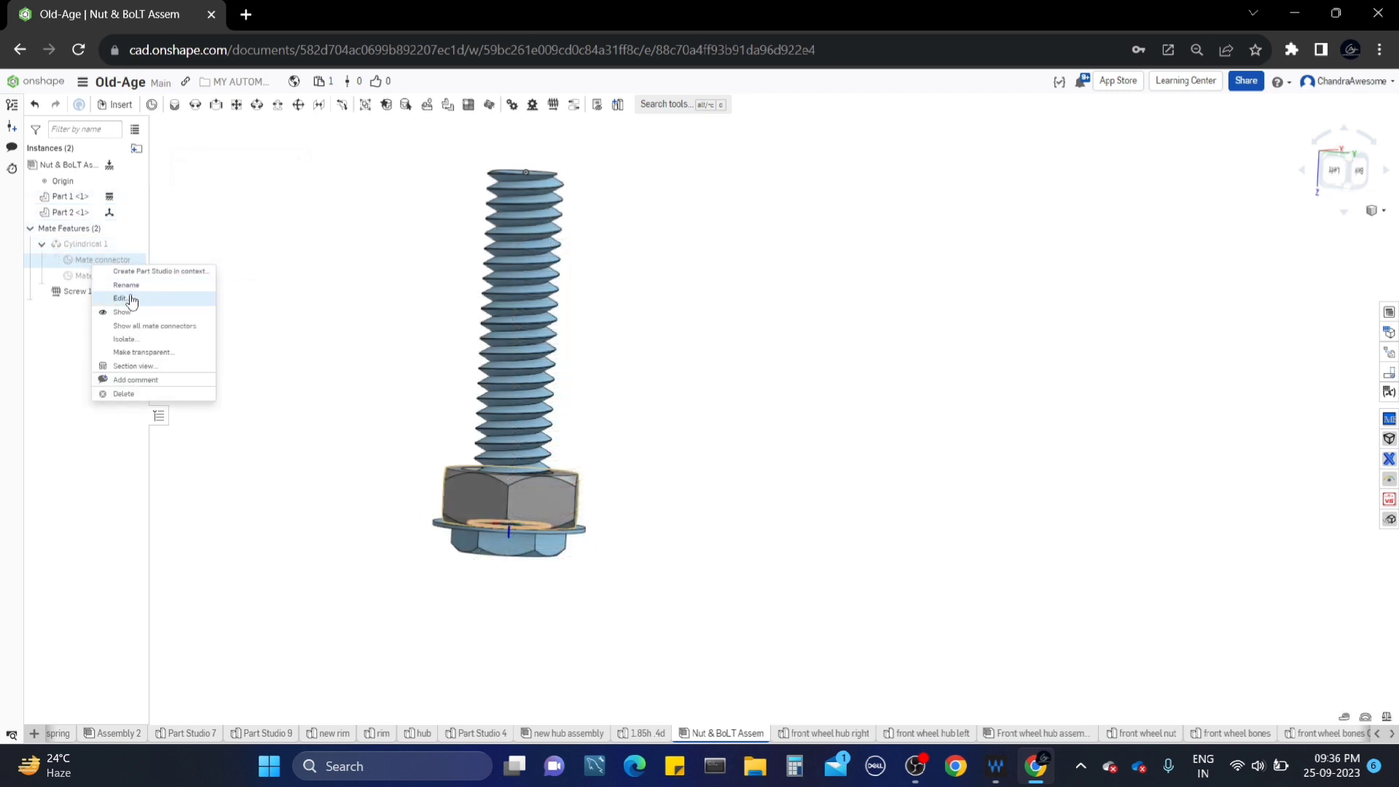
- Offset the nut's mate connector 1 in along Z, then reopen Animate for Cylindrical 1
left_click(131, 299)
left_click(194, 221)
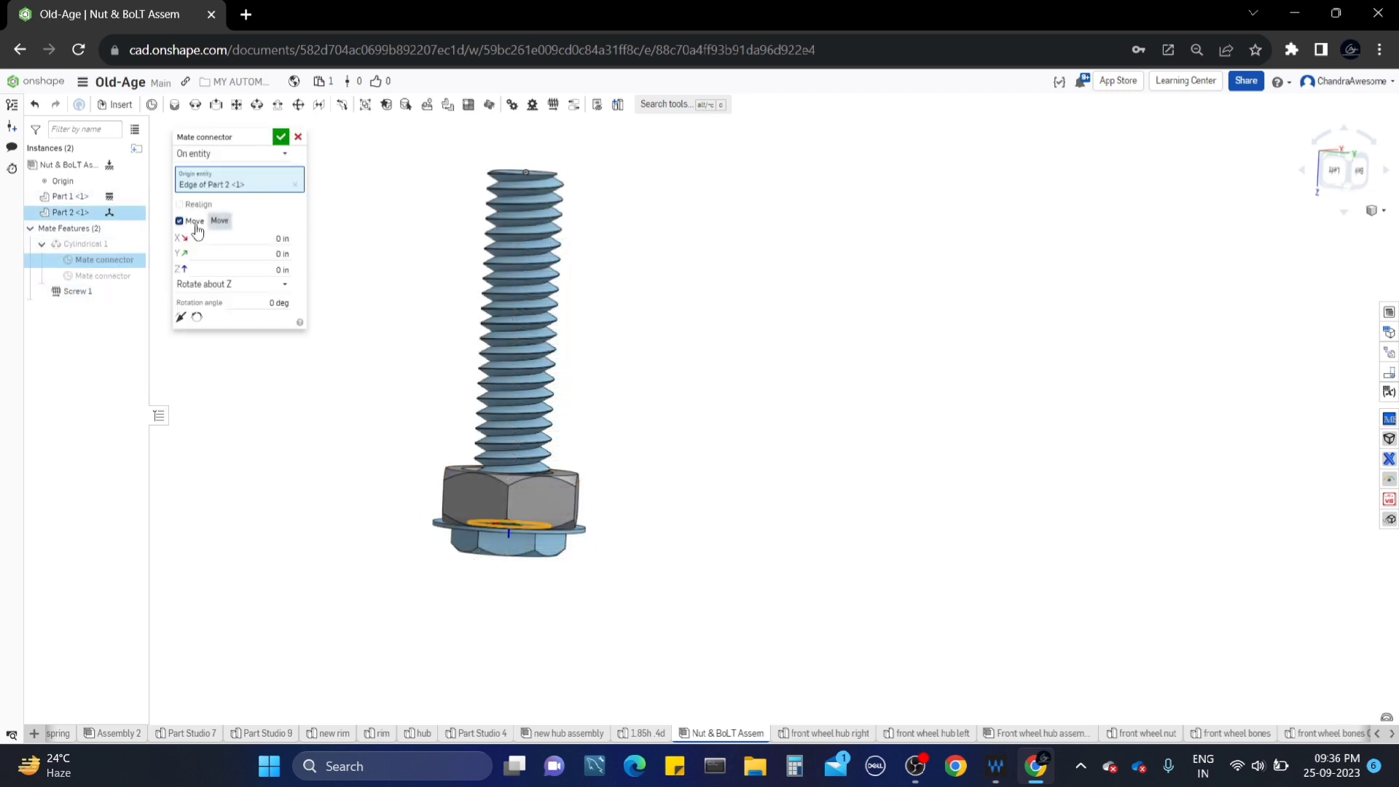
key("Up")
key("Up")
key("Up")
key("Up")
key("Up")
key("Up")
key("Up")
key("Up")
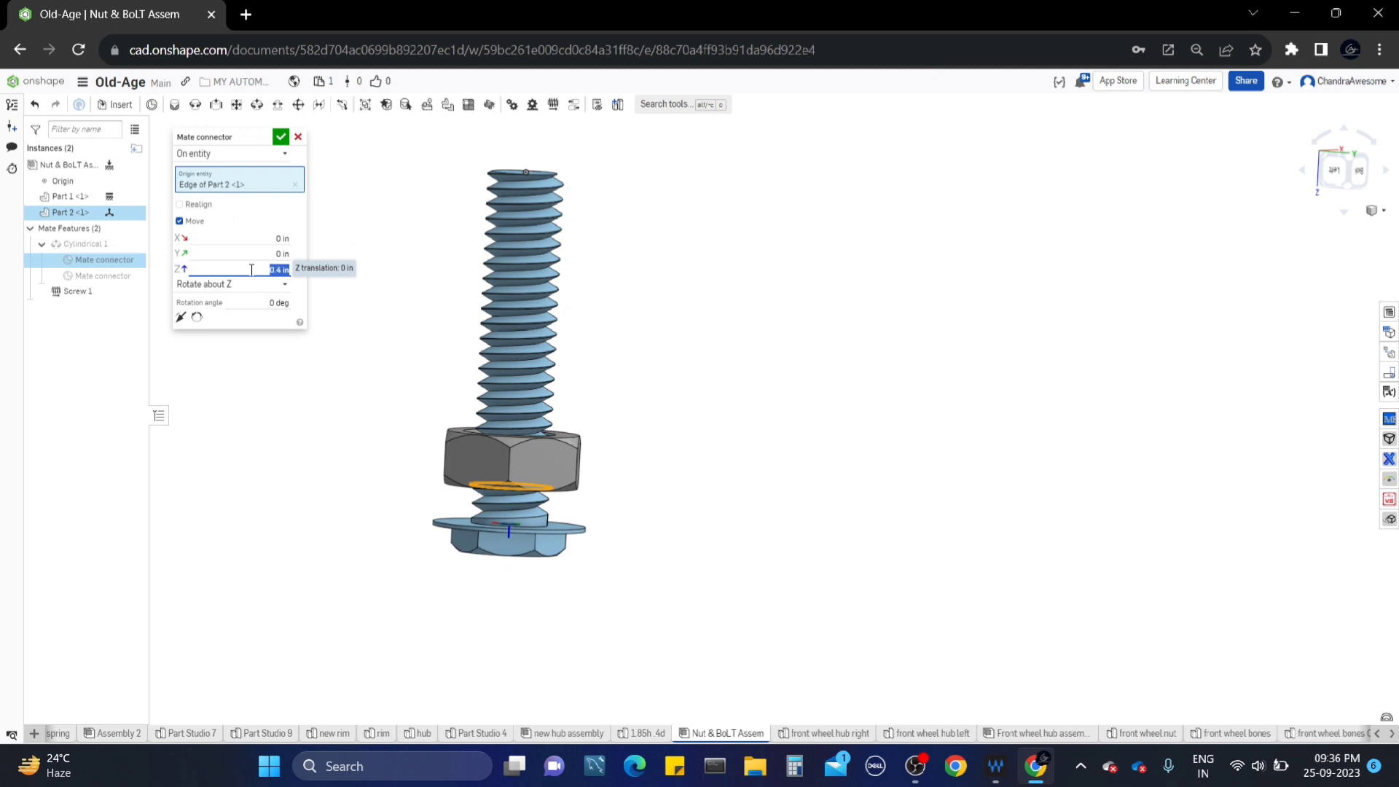
key("Up")
key("Up")
key("Up")
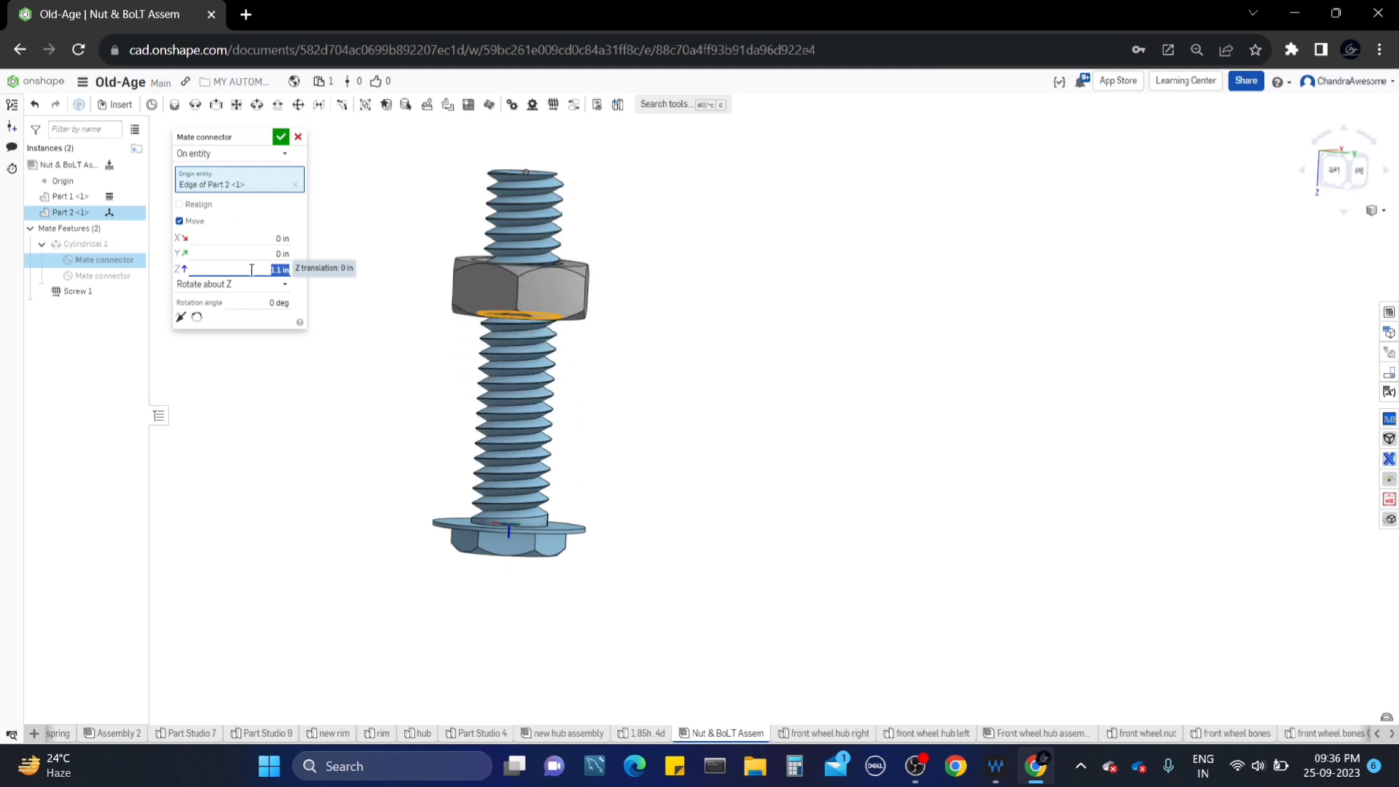
key("Down")
key("Down")
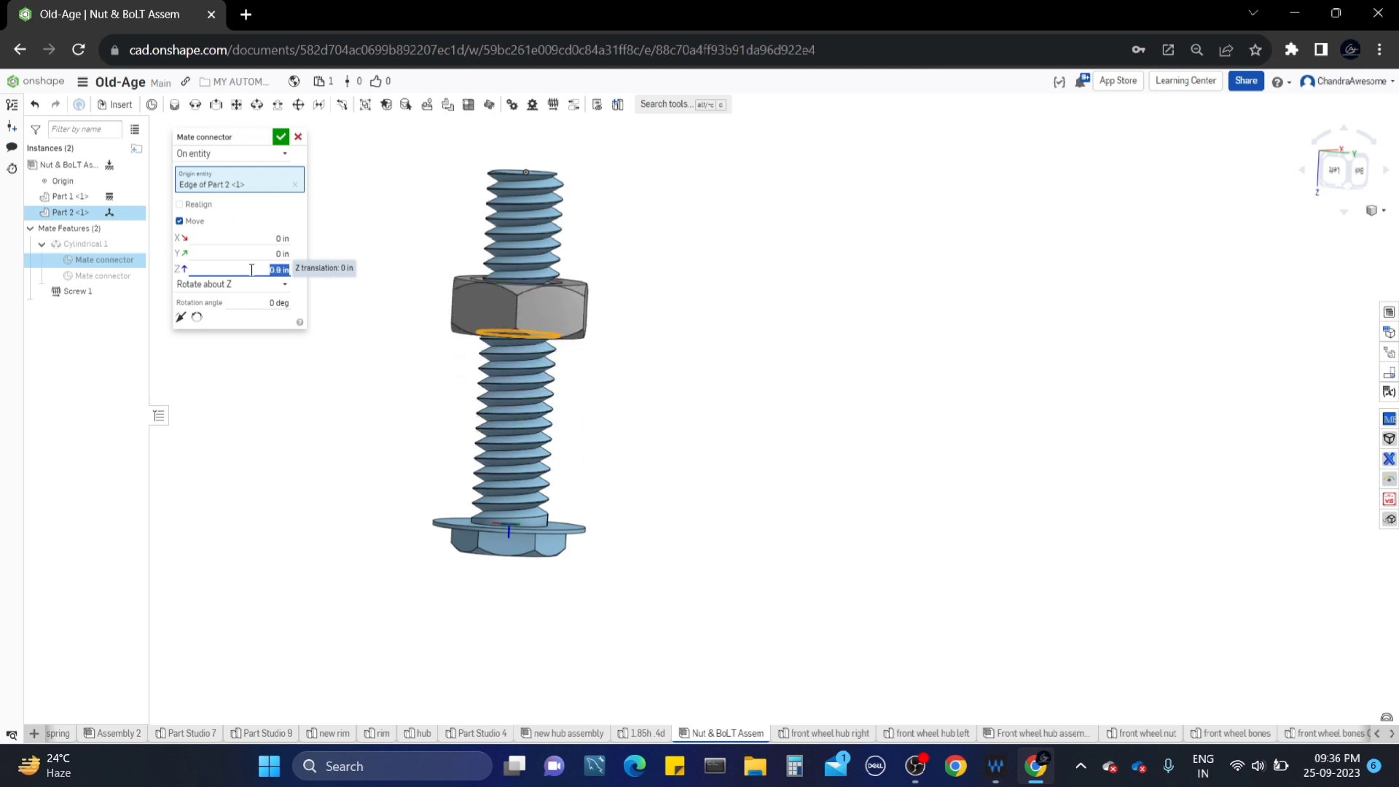
key("Up")
left_click(280, 138)
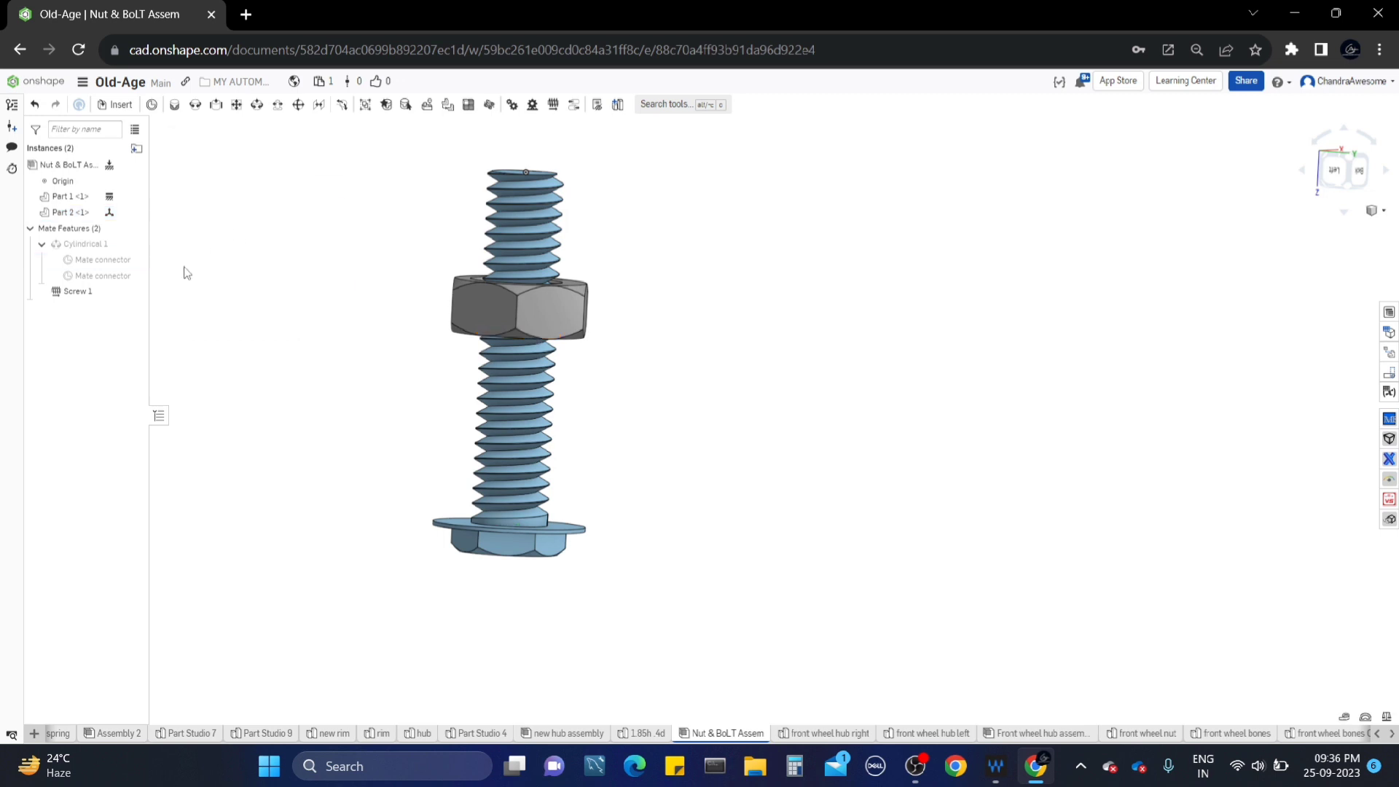
right_click(84, 244)
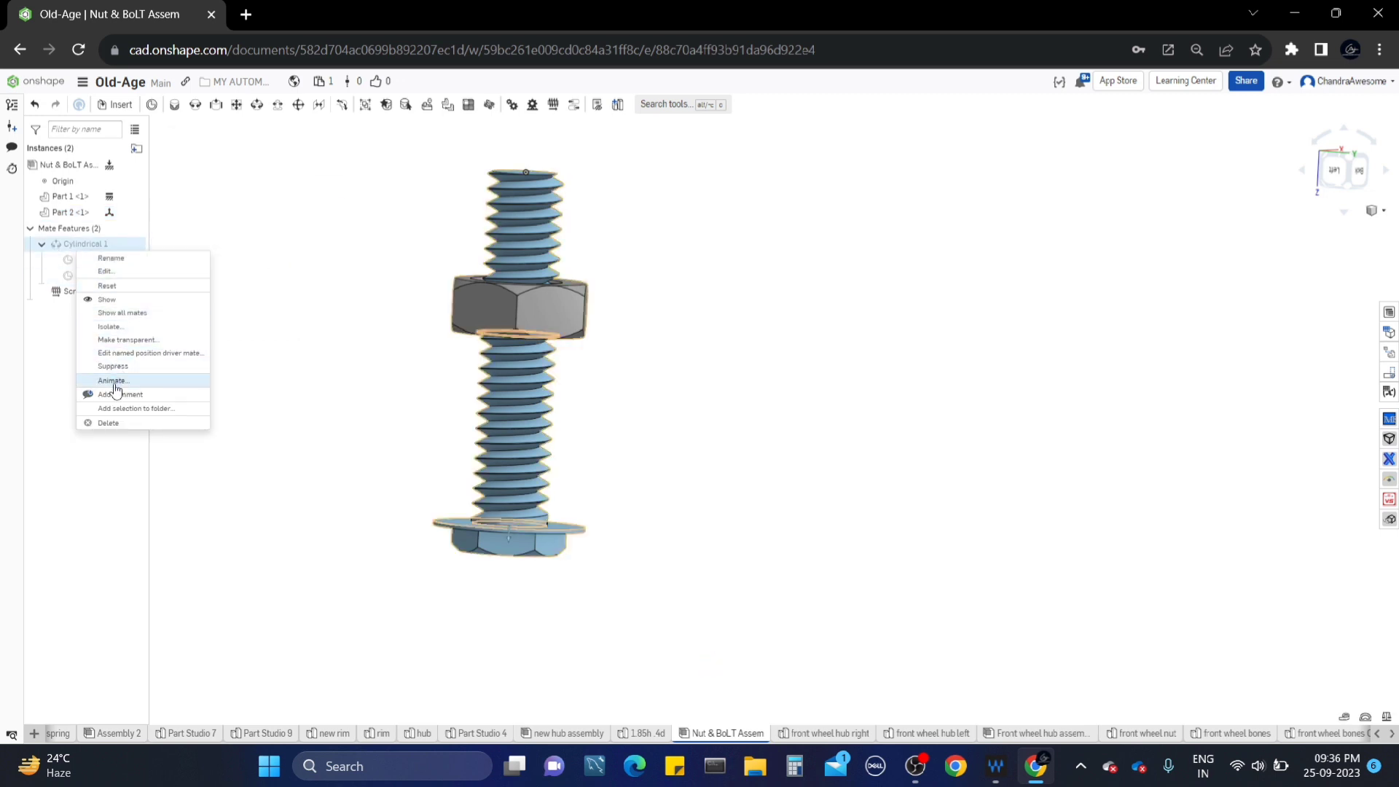
left_click(113, 381)
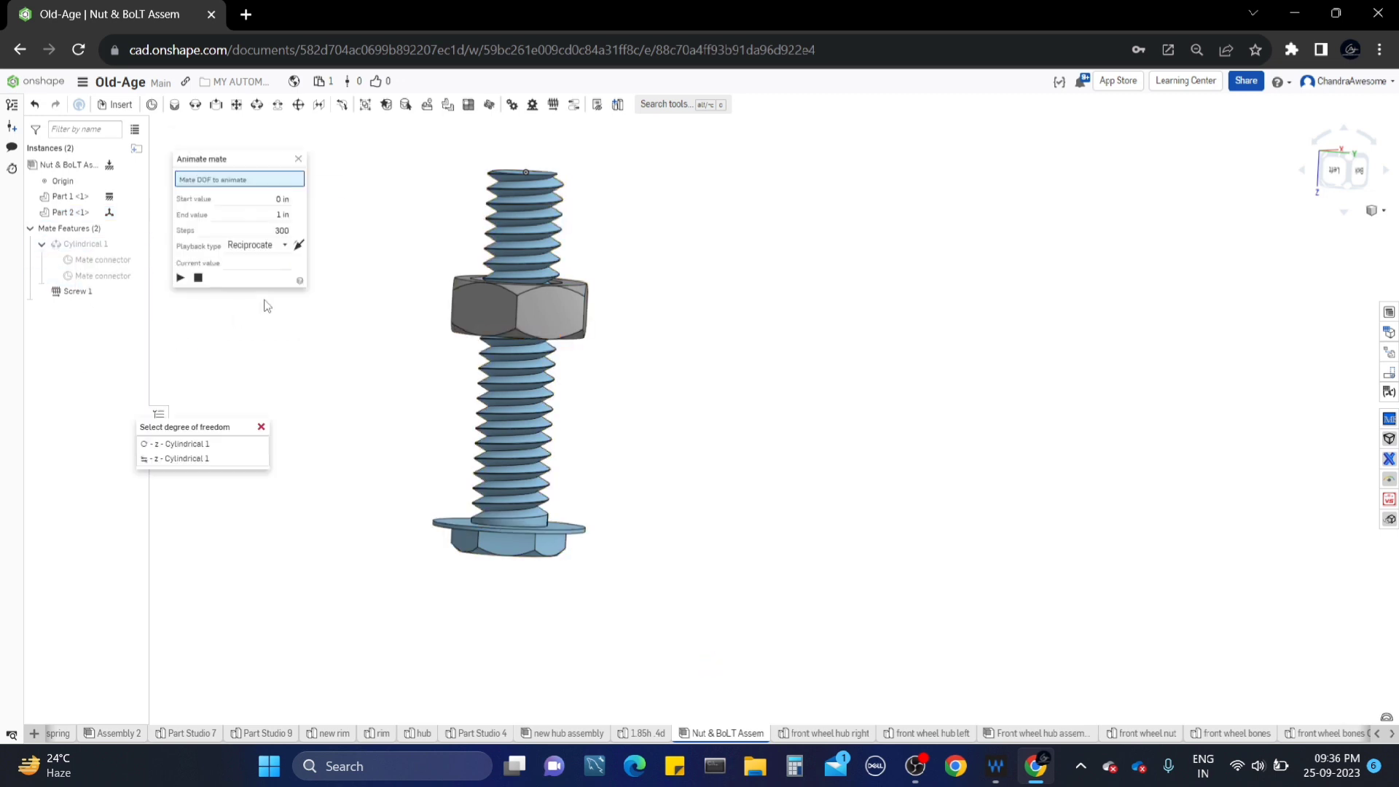
- Play Cylindrical 1's z-translation animation, watch the nut from several angles, then stop it
left_click(182, 458)
left_click(181, 299)
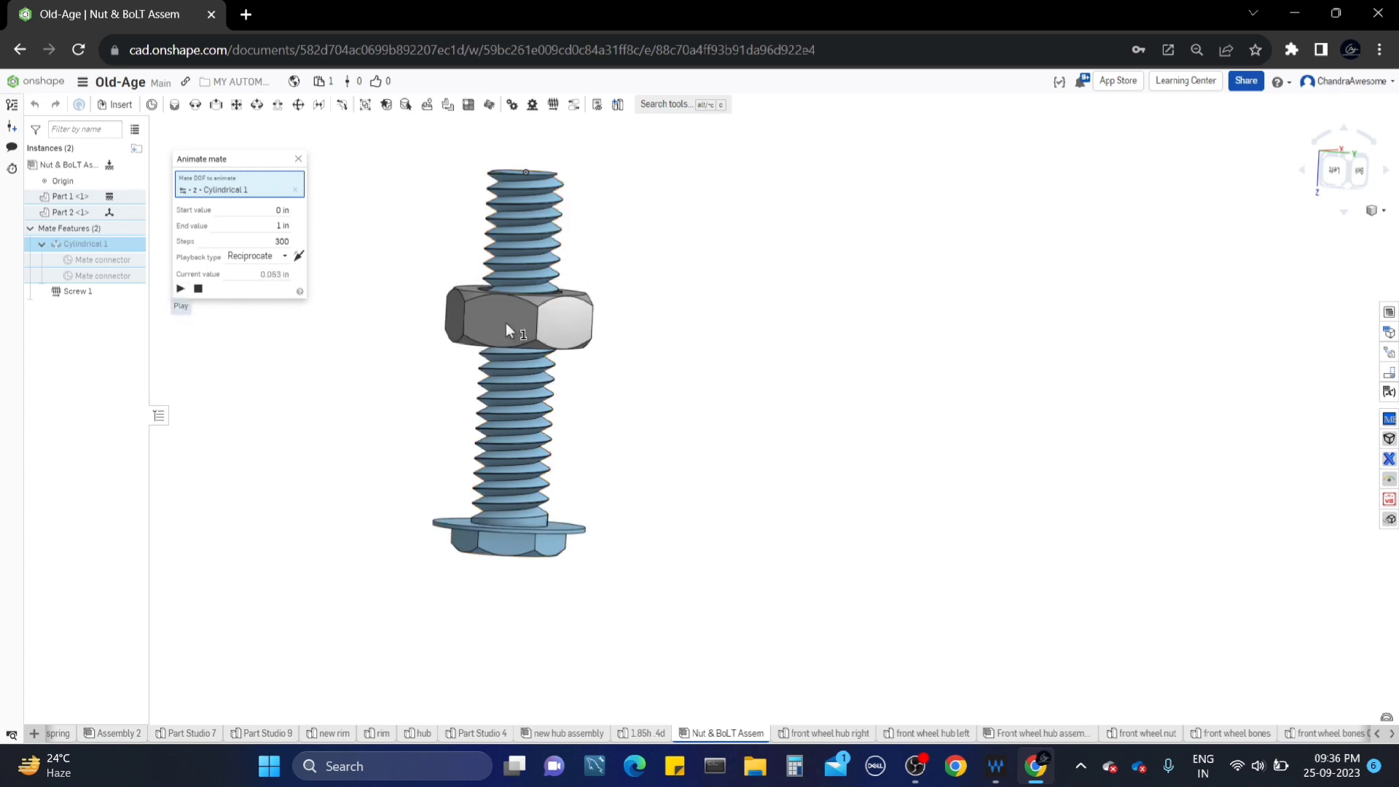
scroll(507, 325, "up", 3)
scroll(522, 328, "down", 5)
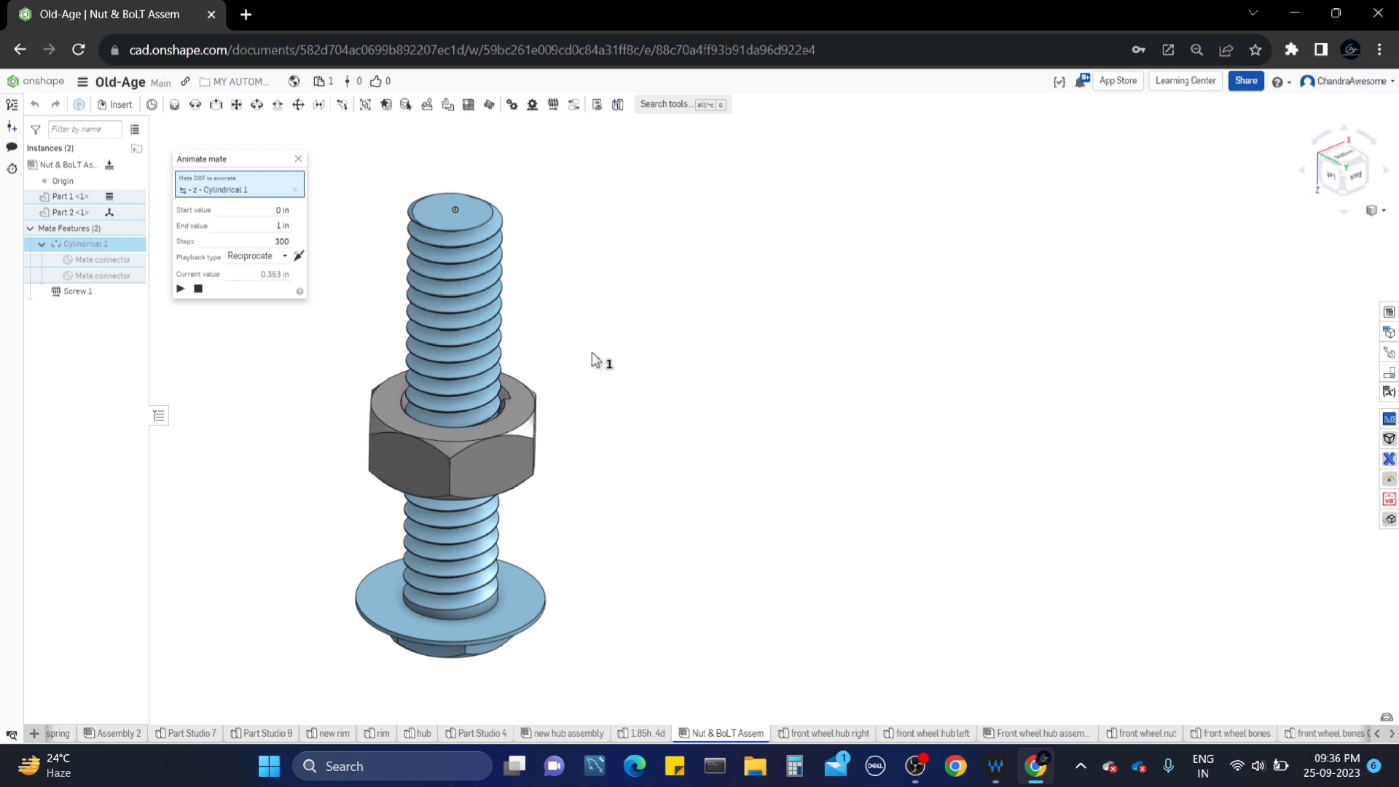
middle_click_drag(591, 352, 609, 343)
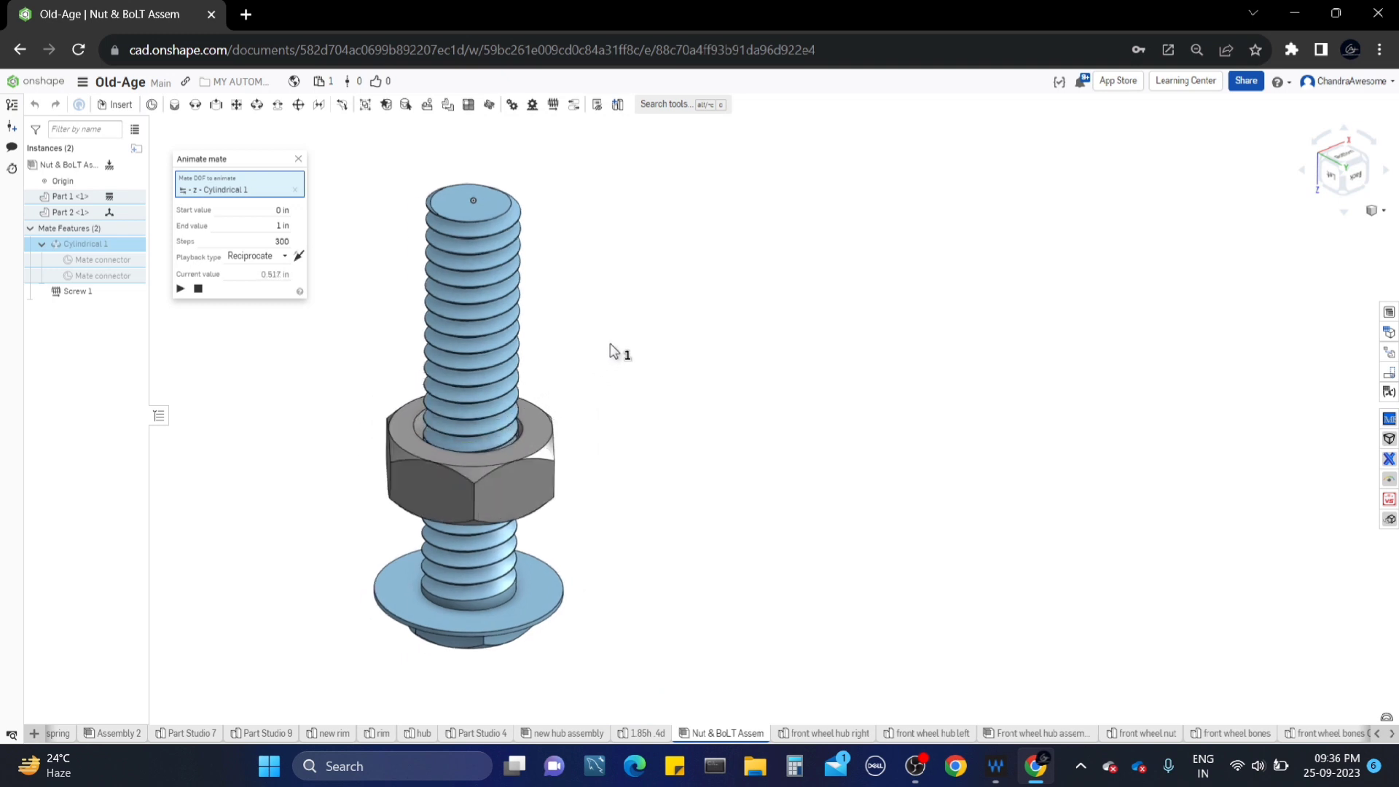
right_click_drag(583, 371, 583, 360)
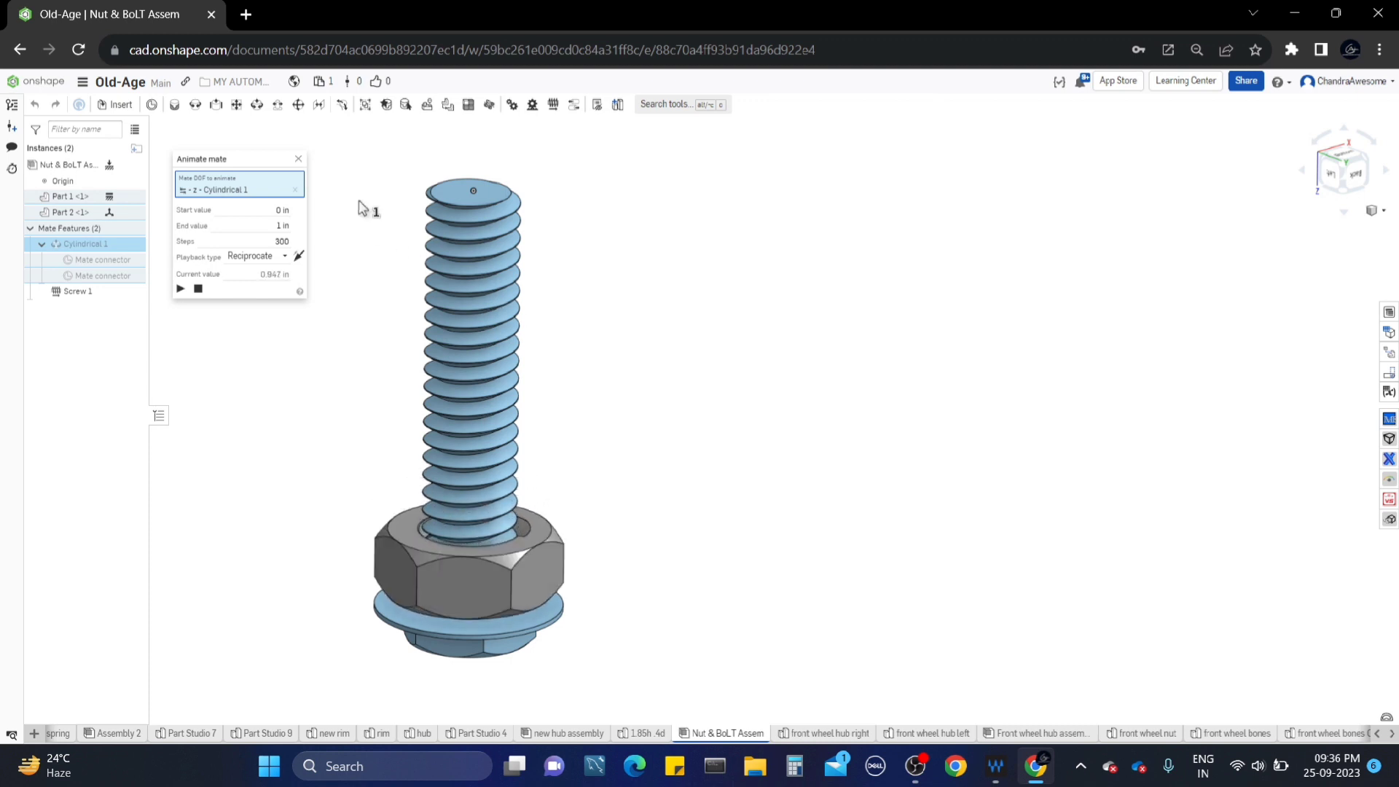
right_click_drag(438, 322, 486, 312)
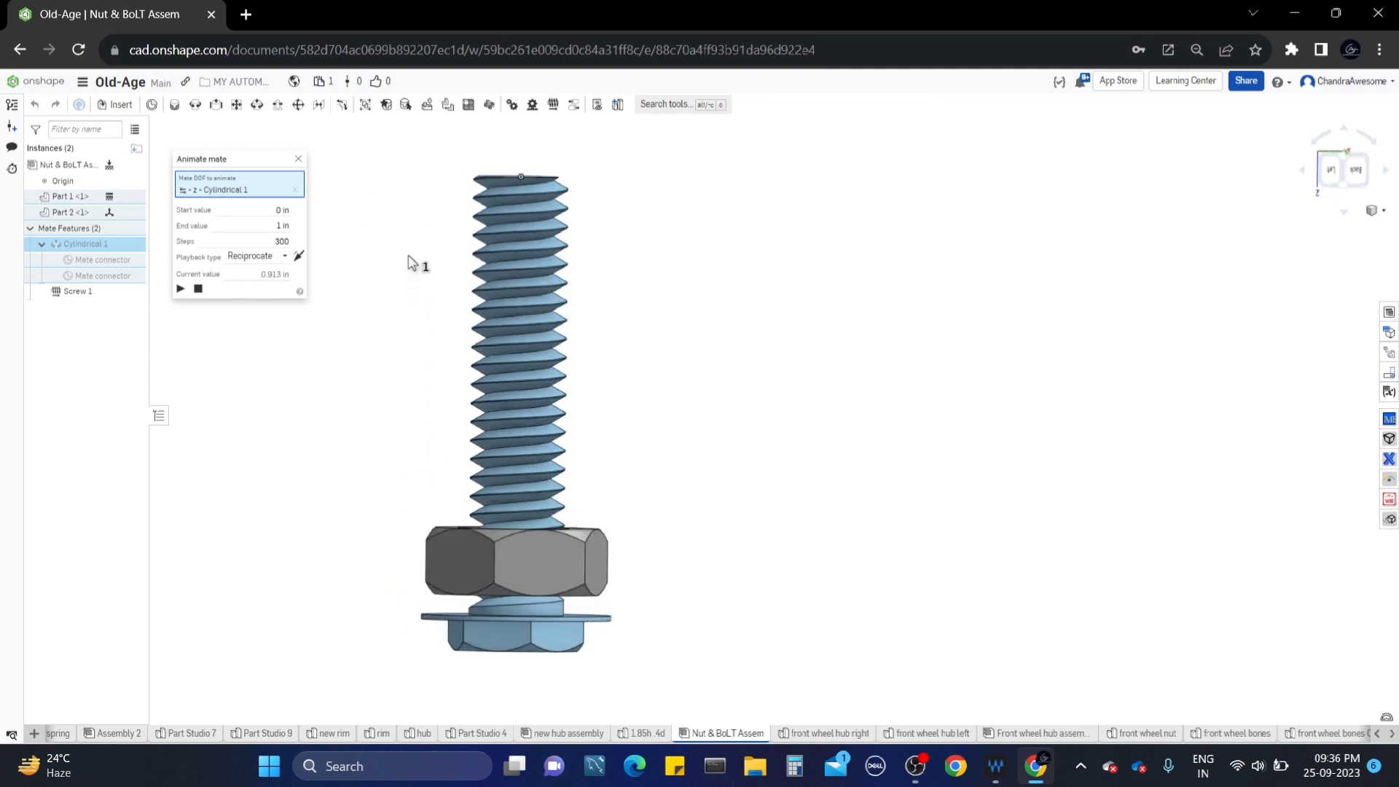
right_click_drag(408, 260, 406, 272)
left_click(299, 160)
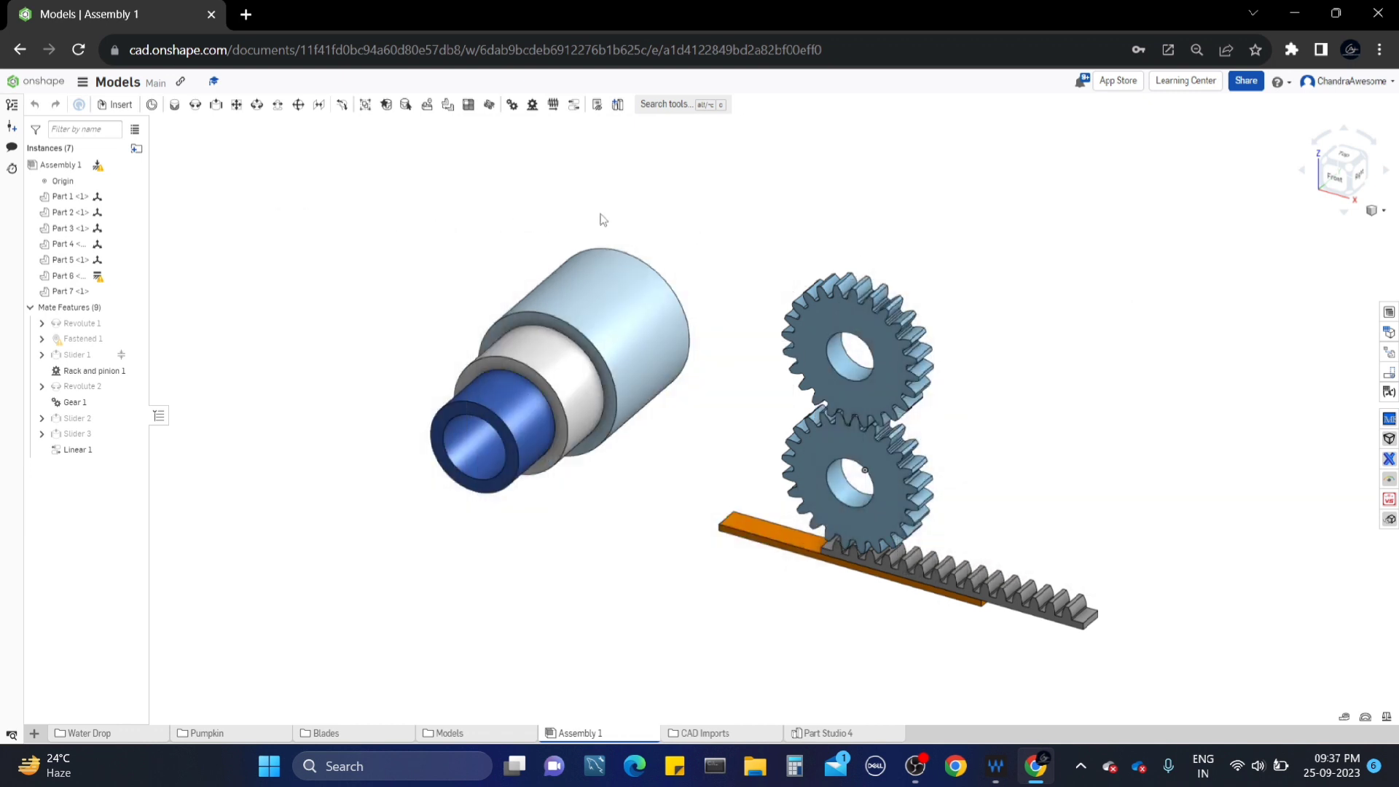
- Orbit Assembly 1 to a left-side view of the gears, rack and tubes
right_click_drag(567, 211, 539, 250)
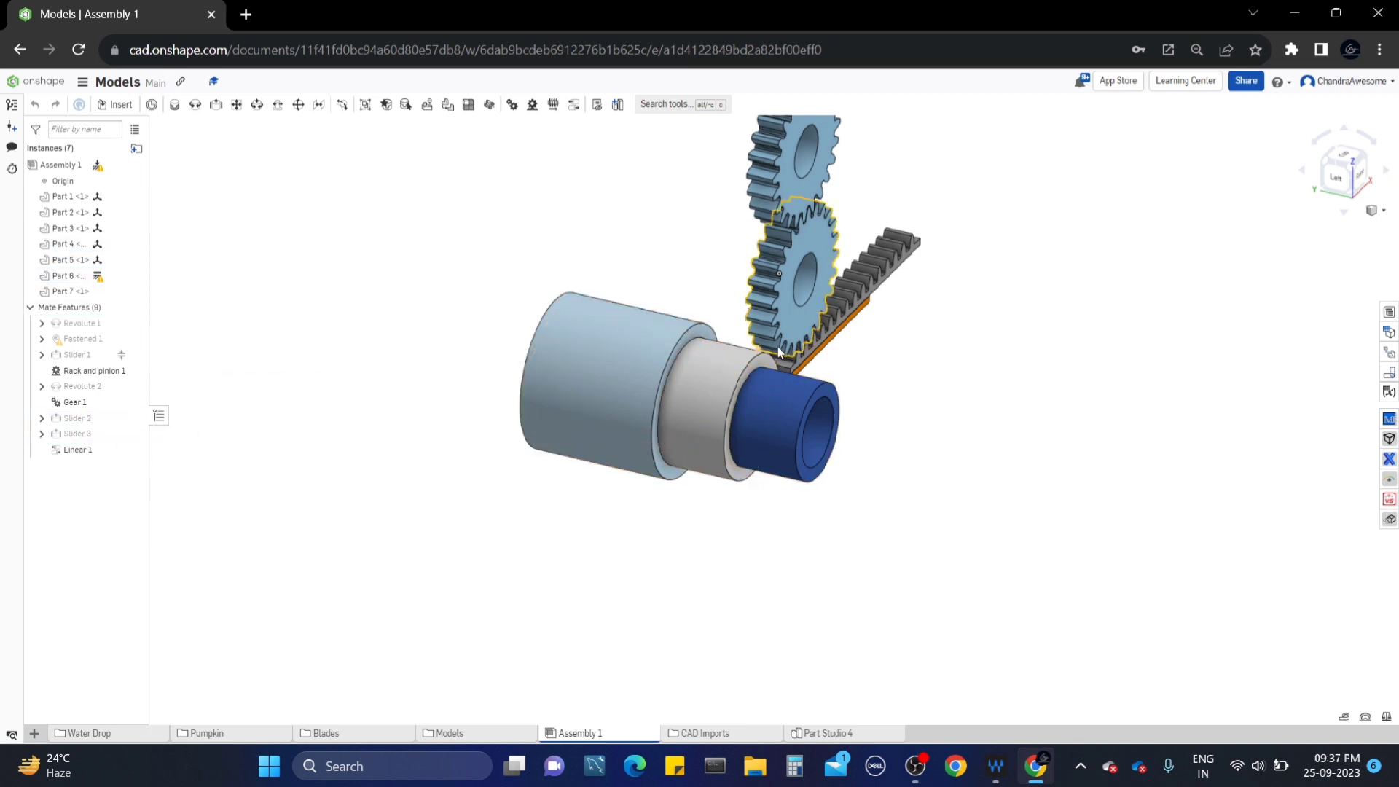
- Cancel the unfinished Linear 2 mate and review Linear 1 between Slider 2 and Slider 3 unchanged
left_click(574, 107)
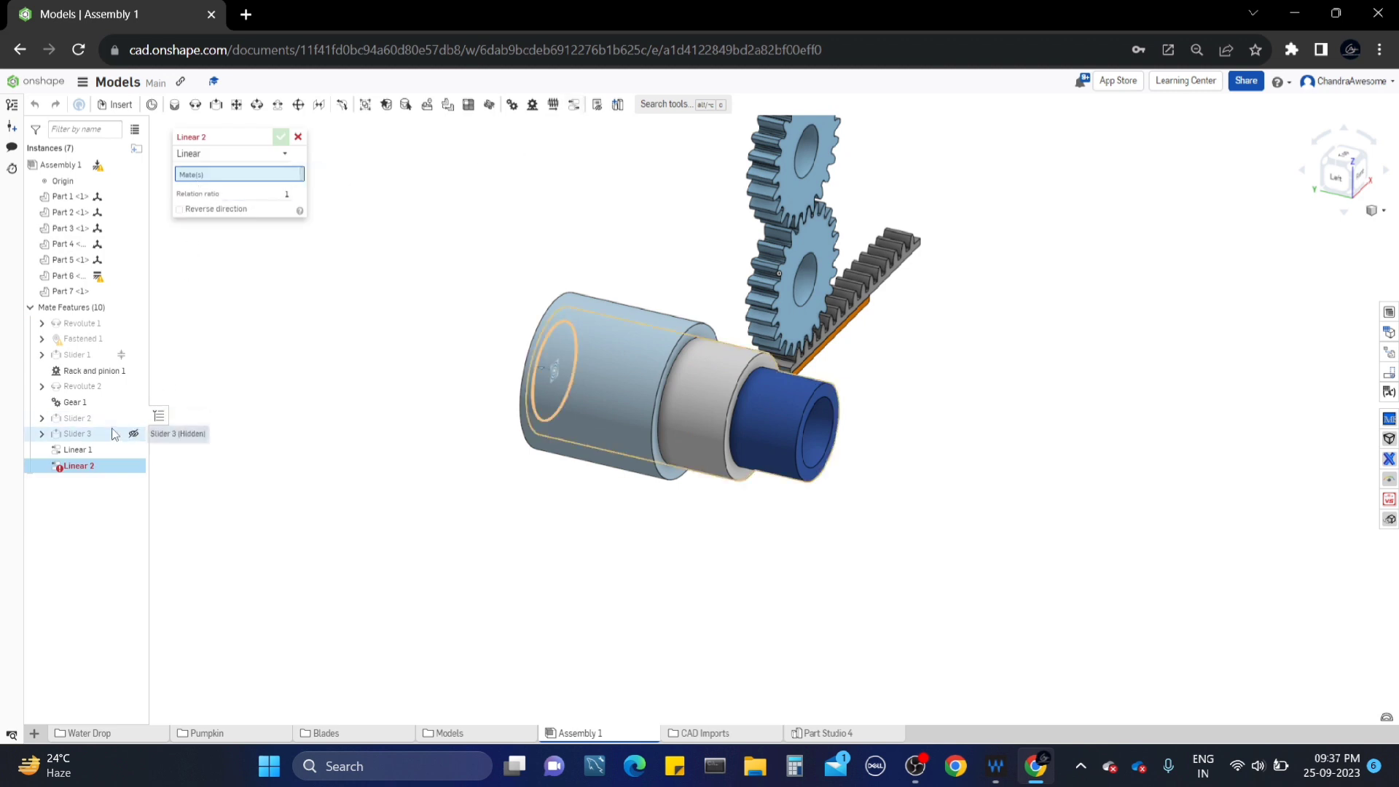
left_click(297, 138)
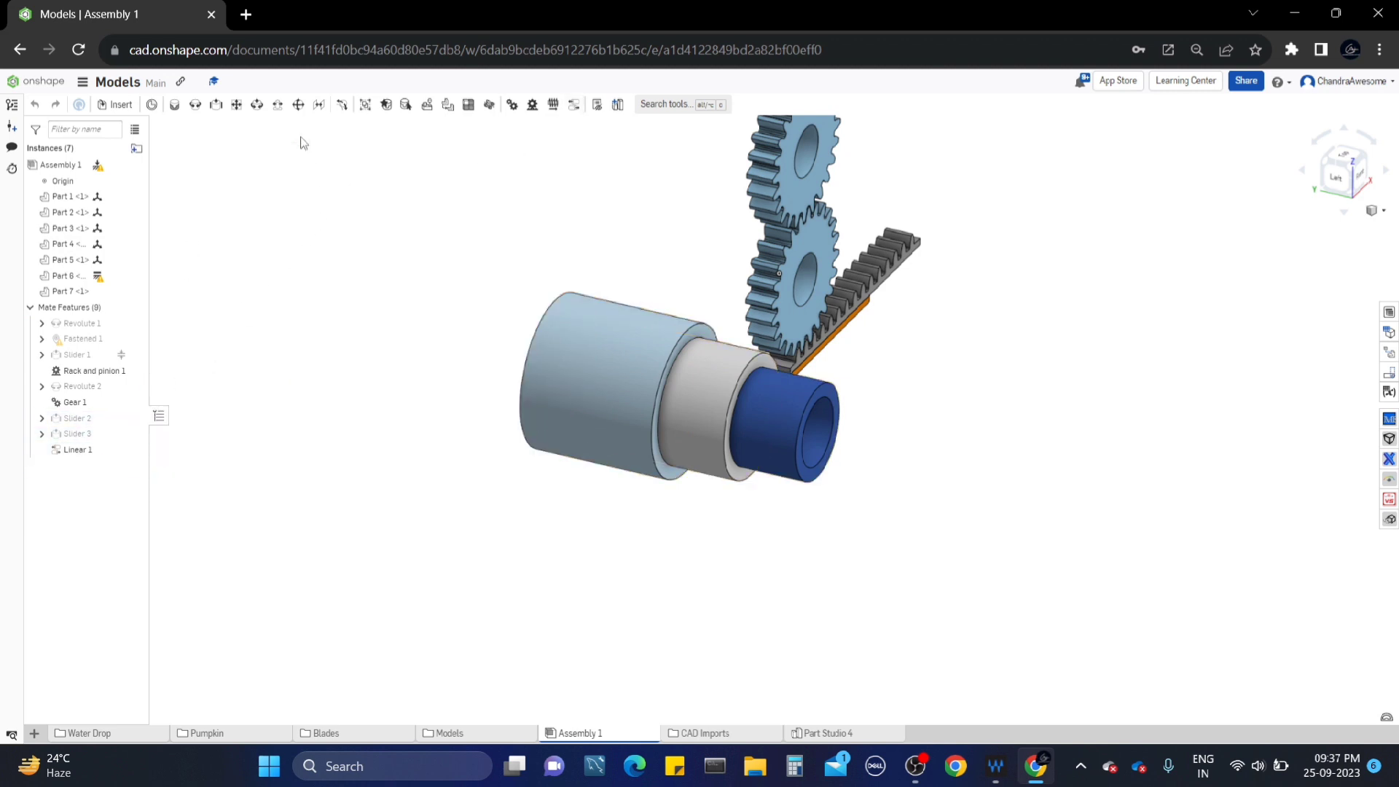
right_click(84, 450)
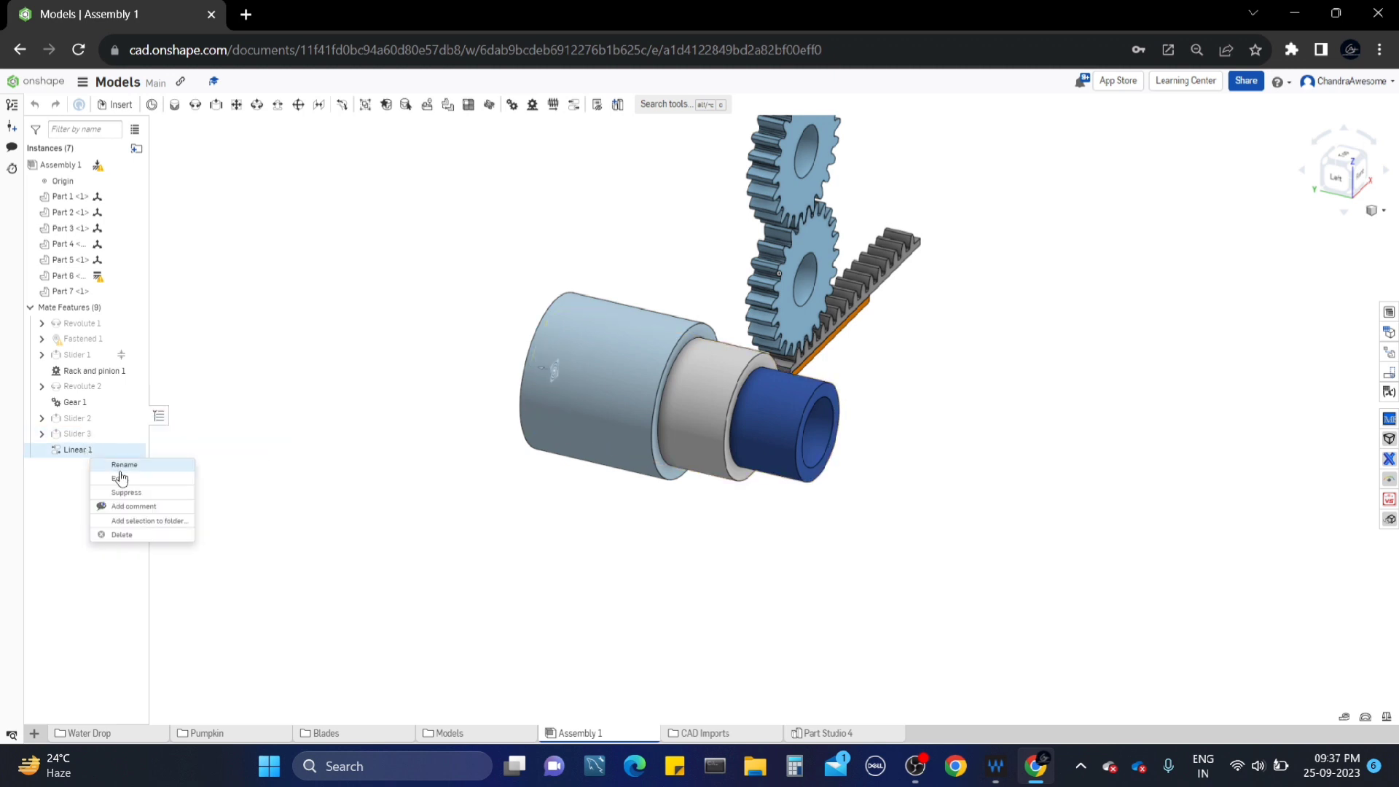
left_click(120, 478)
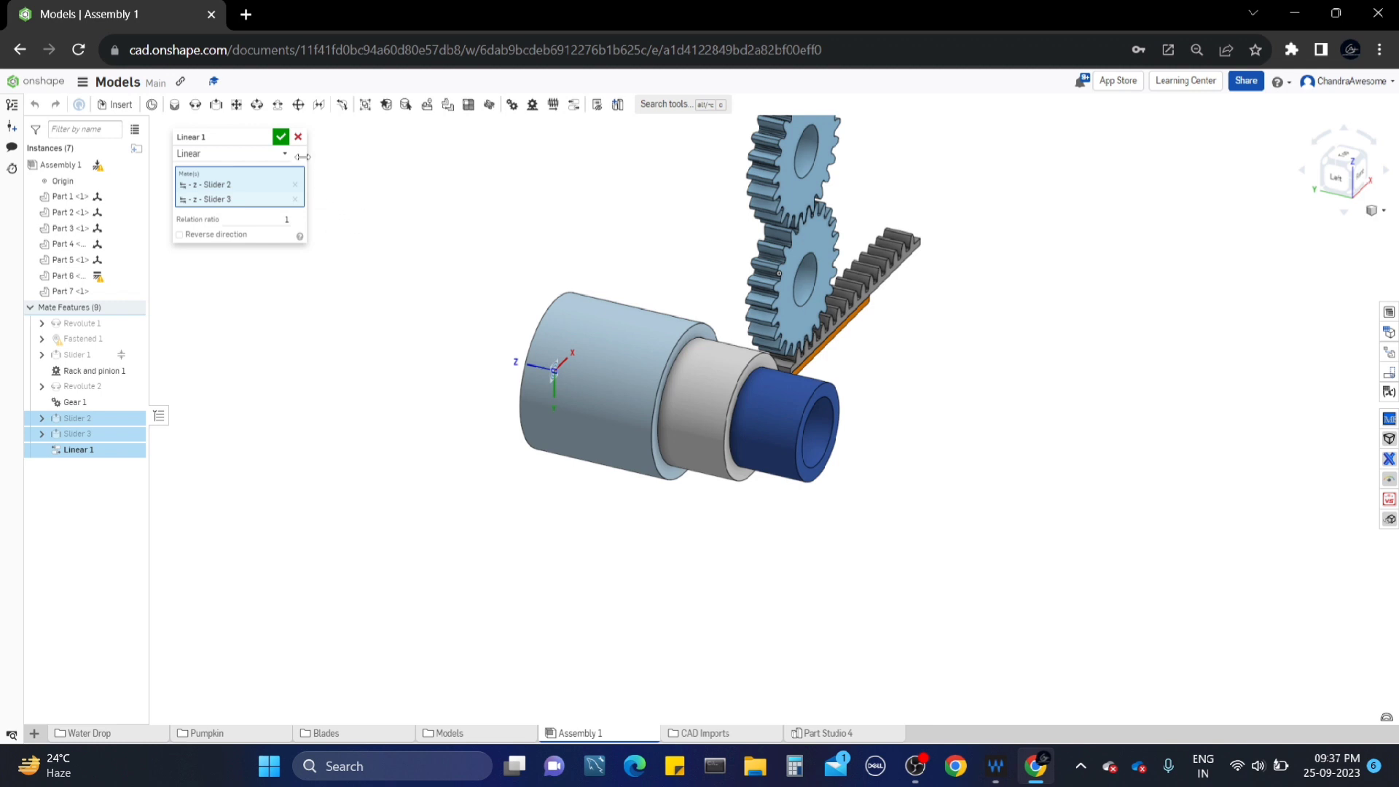
left_click(281, 136)
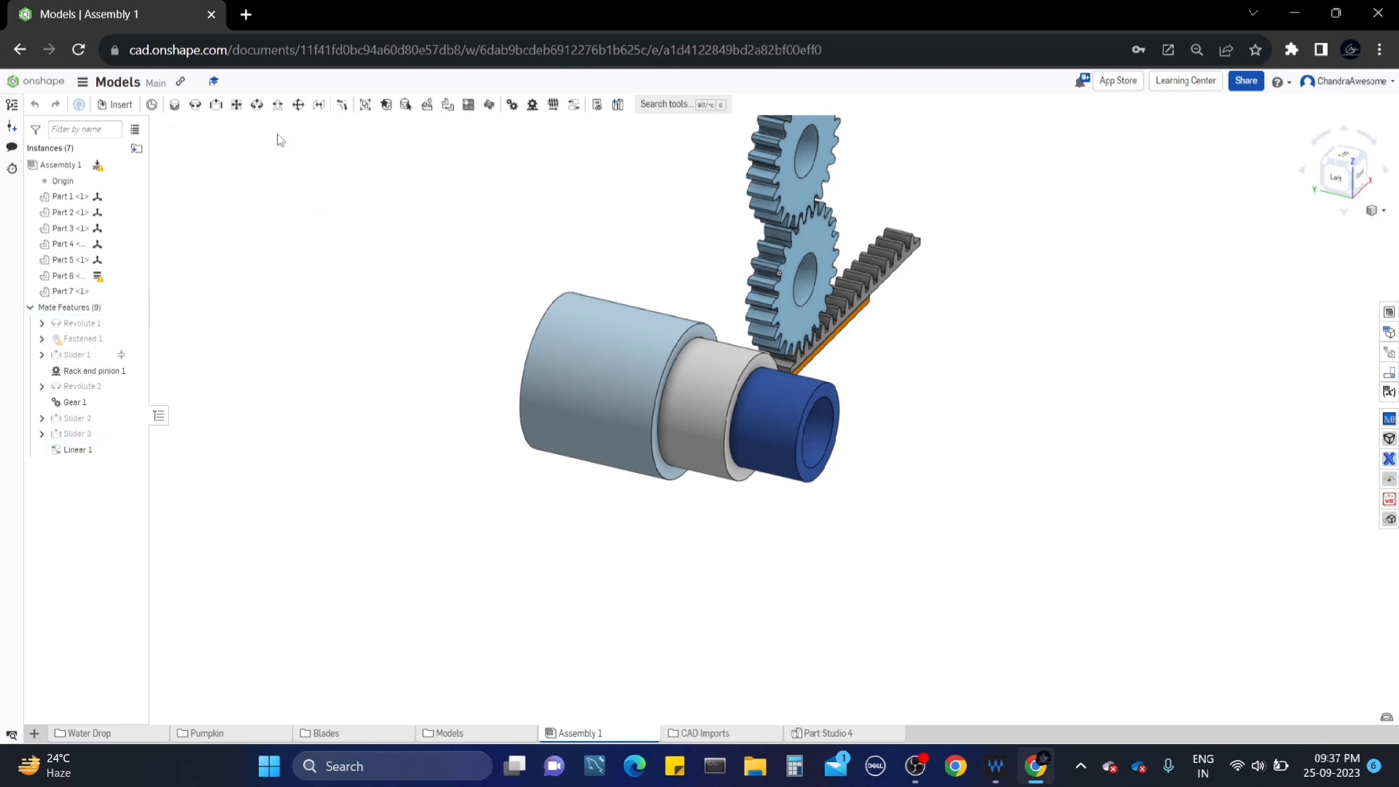
- Animate the Slider 2 mate from 0 to 1 in, reciprocating
right_click(82, 419)
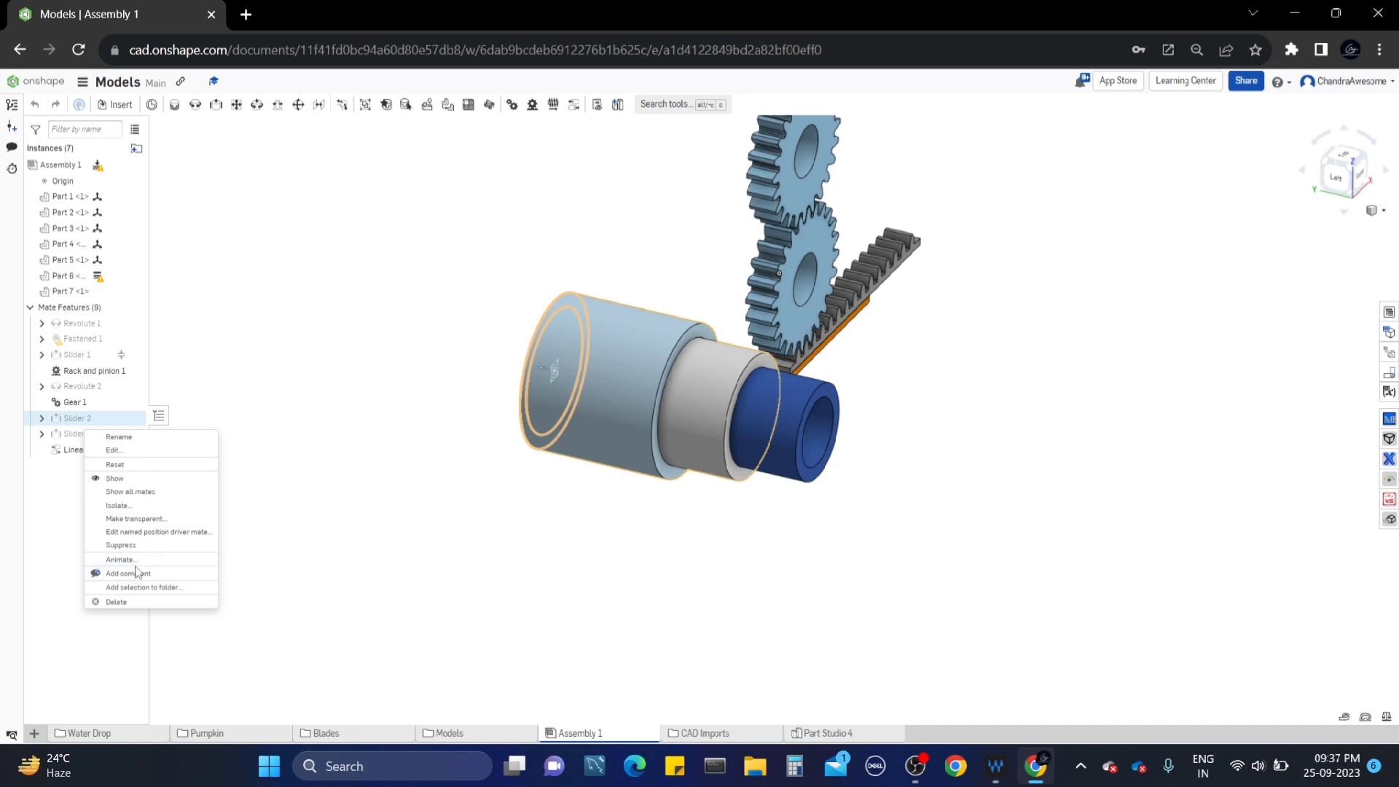
left_click(120, 560)
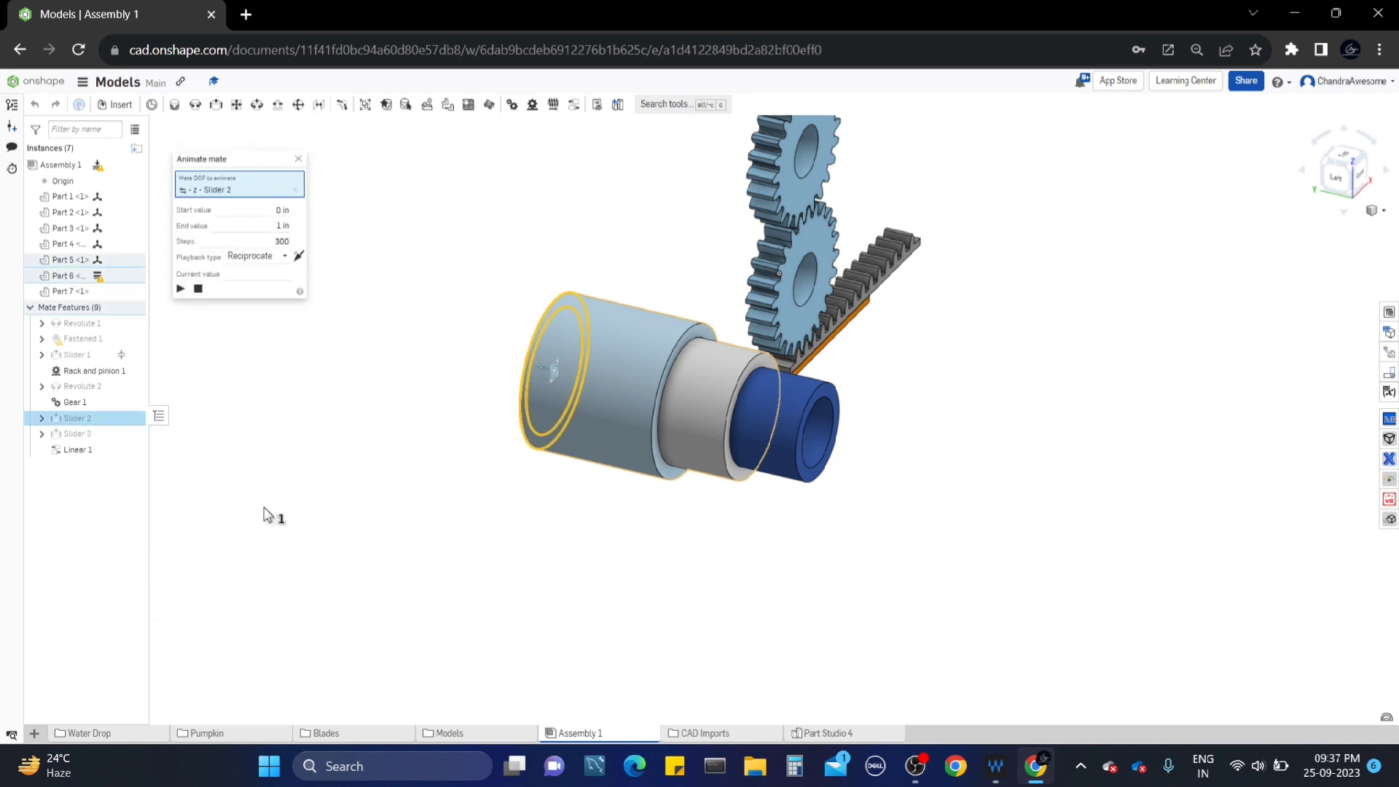
left_click(181, 289)
scroll(810, 412, "up", 5)
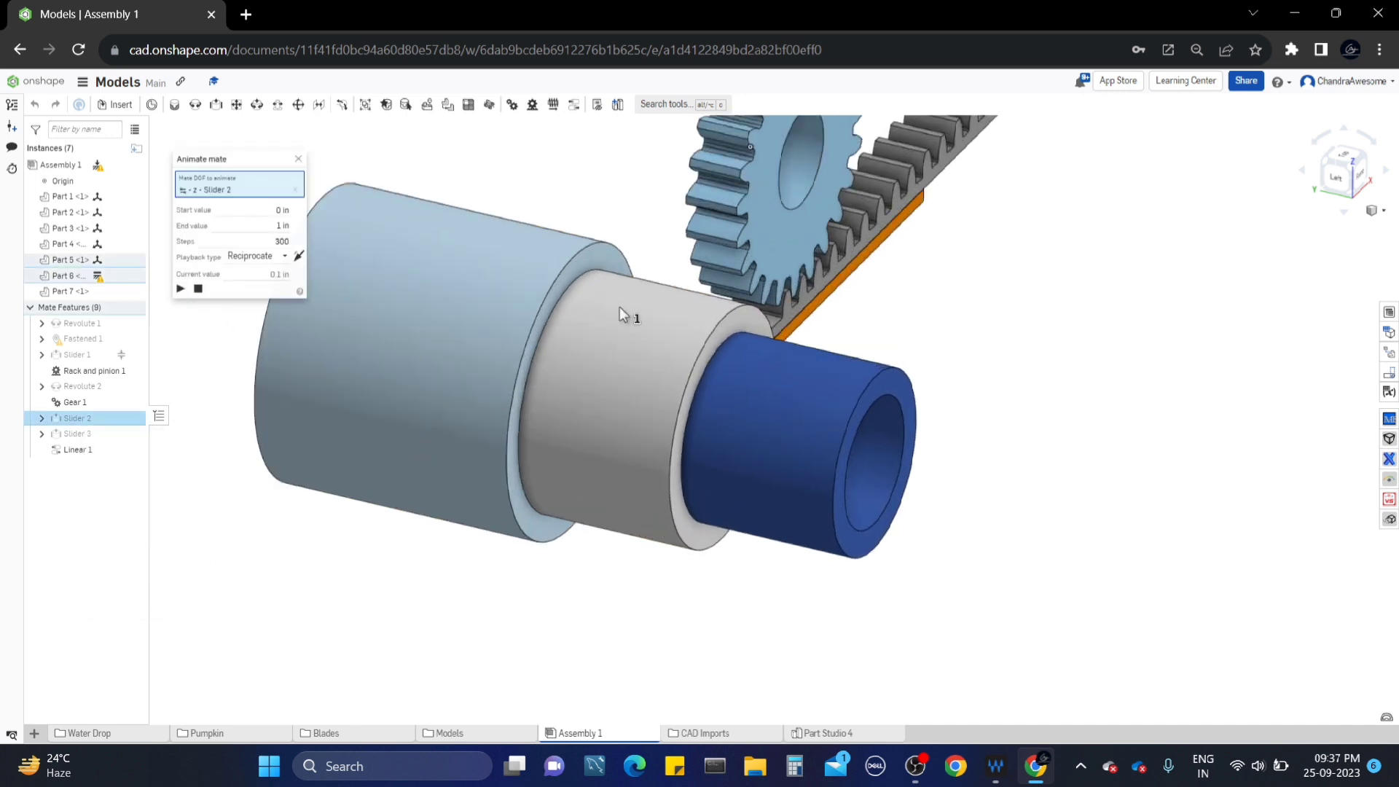
scroll(794, 386, "down", 3)
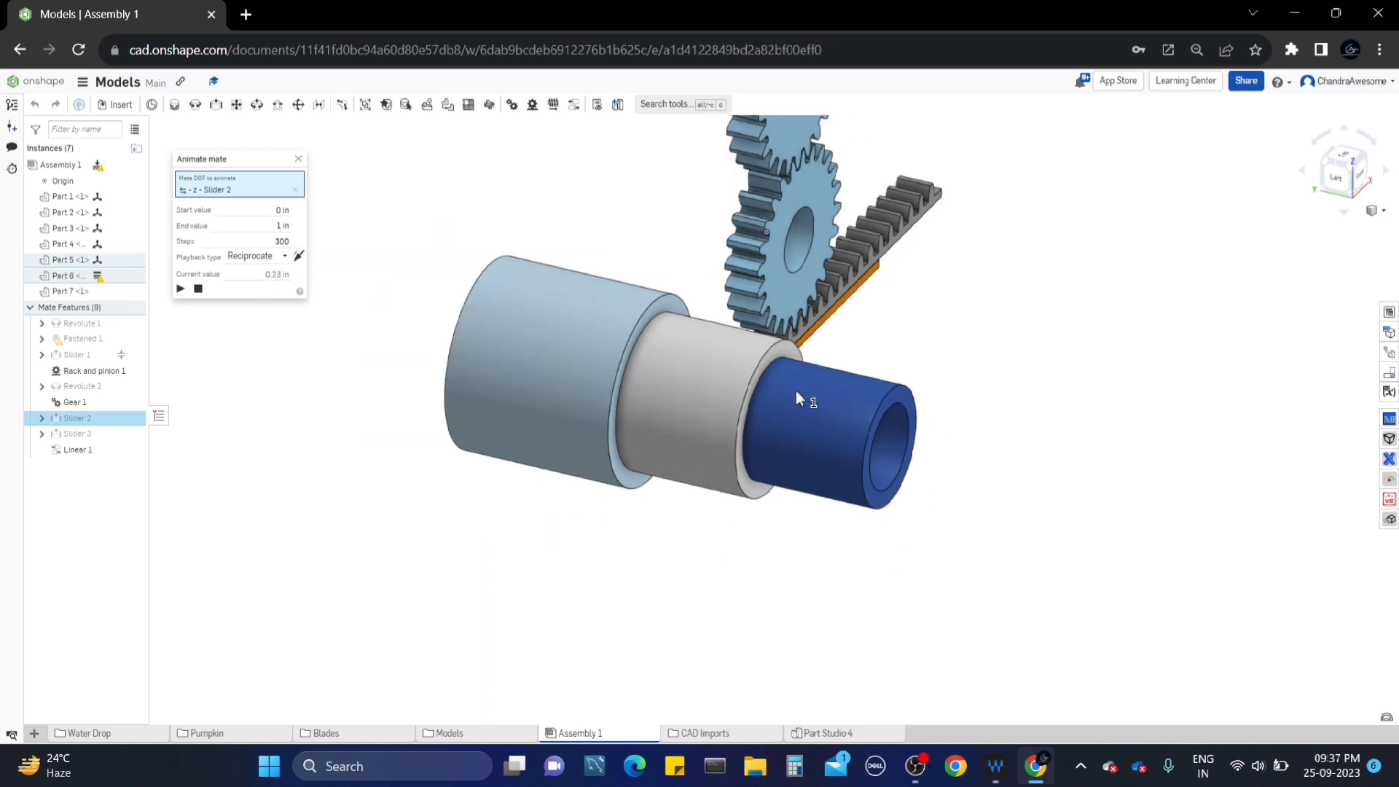
- Watch the tubes slide in and out from left, isometric and edge-on side views
key("Right")
key("Right")
key("Right")
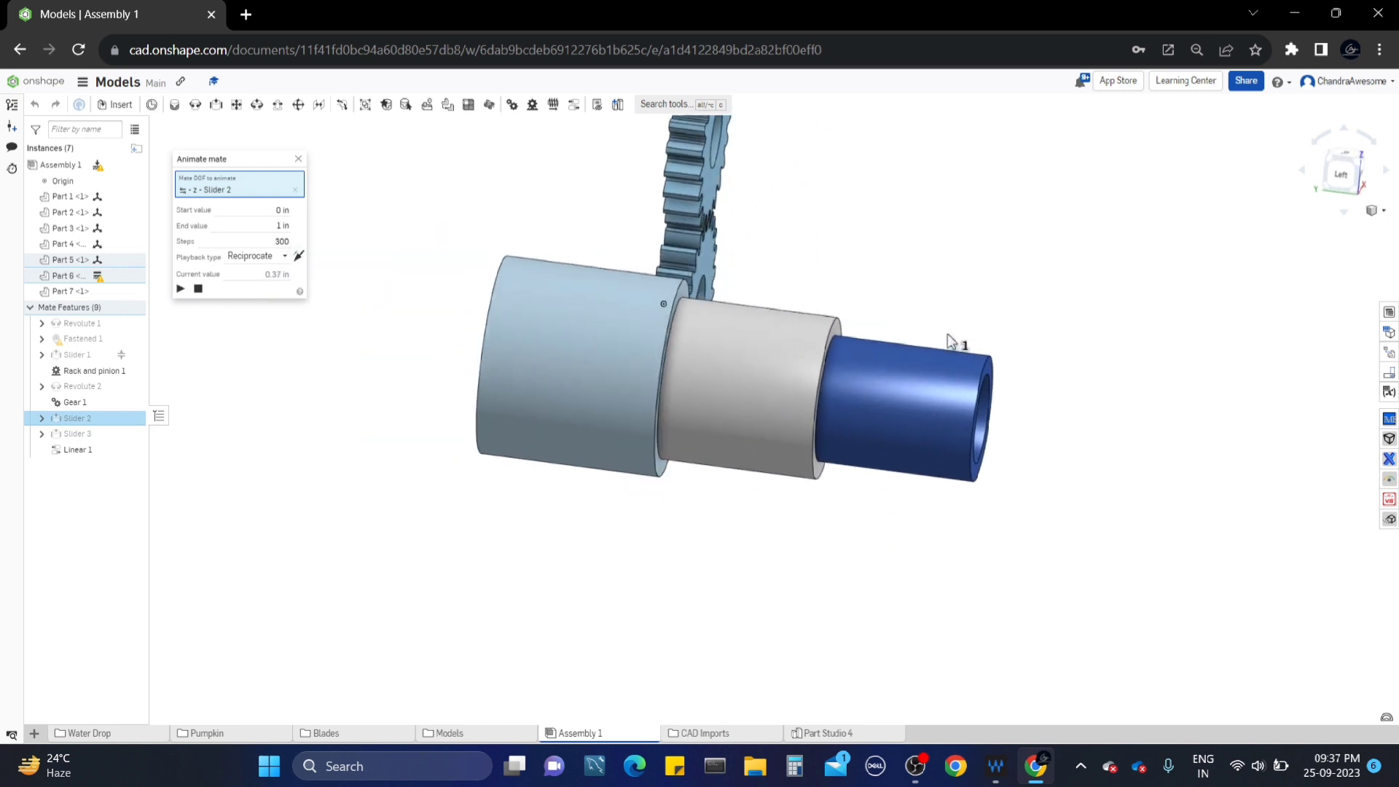
middle_click_drag(1017, 312, 927, 335)
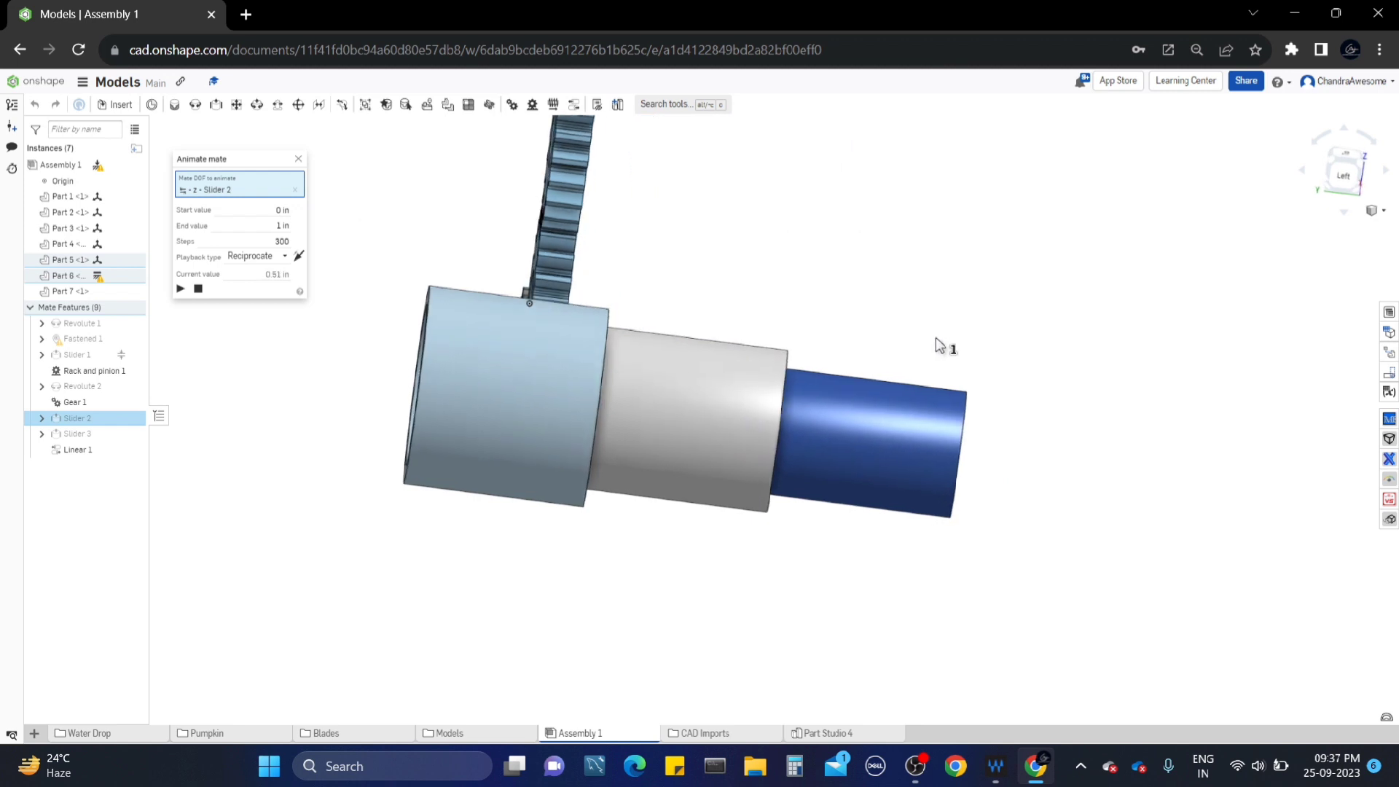
key("shift+7")
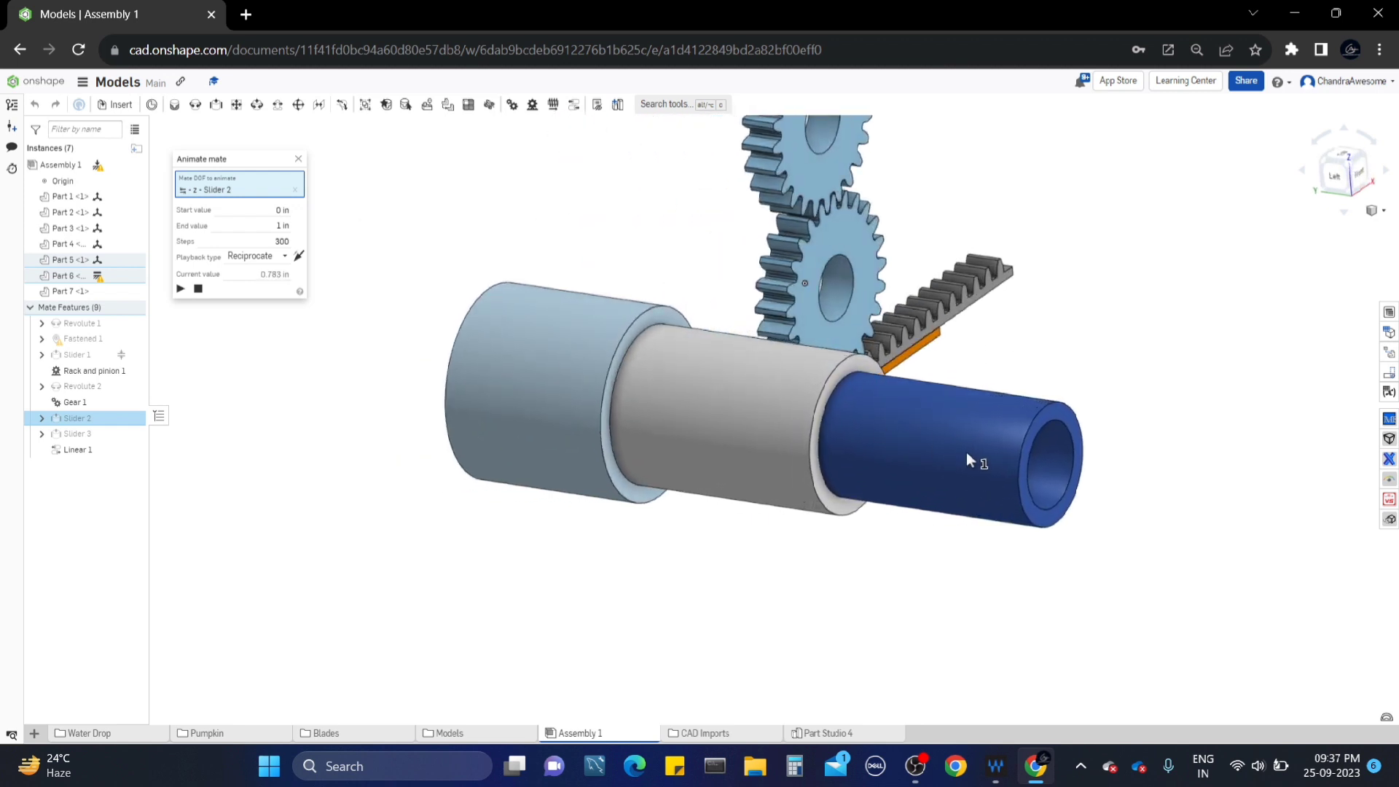
right_click_drag(941, 386, 986, 372)
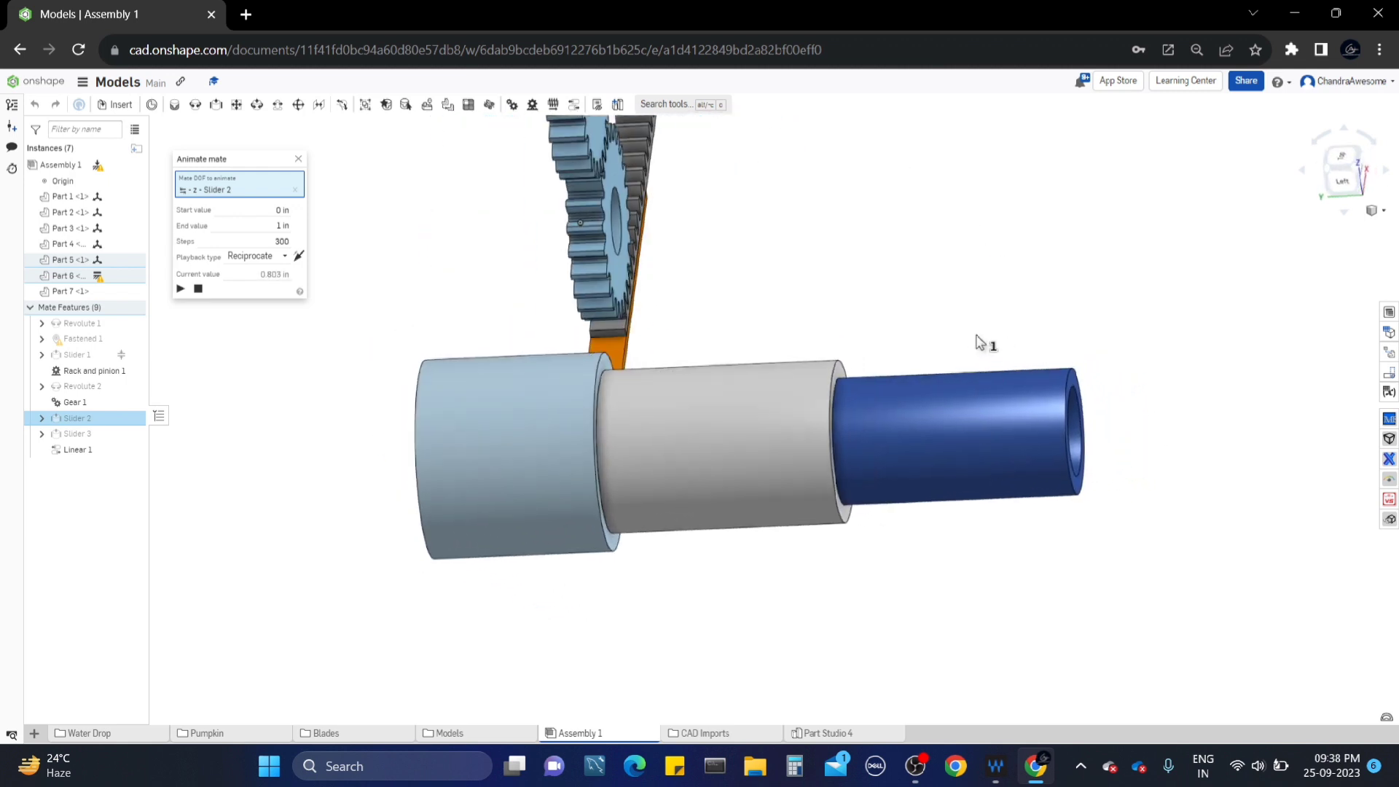
right_click_drag(984, 340, 699, 463)
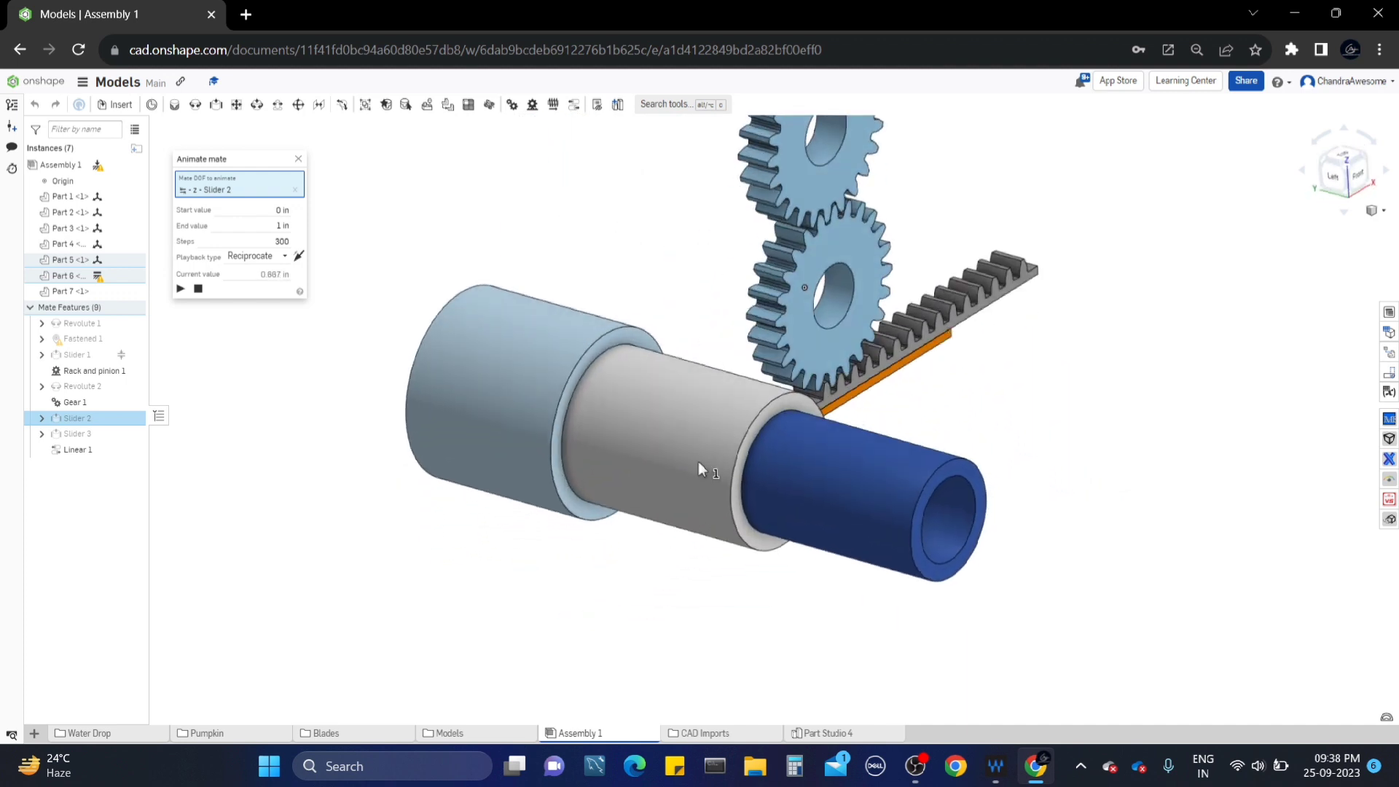
scroll(728, 423, "up", 3)
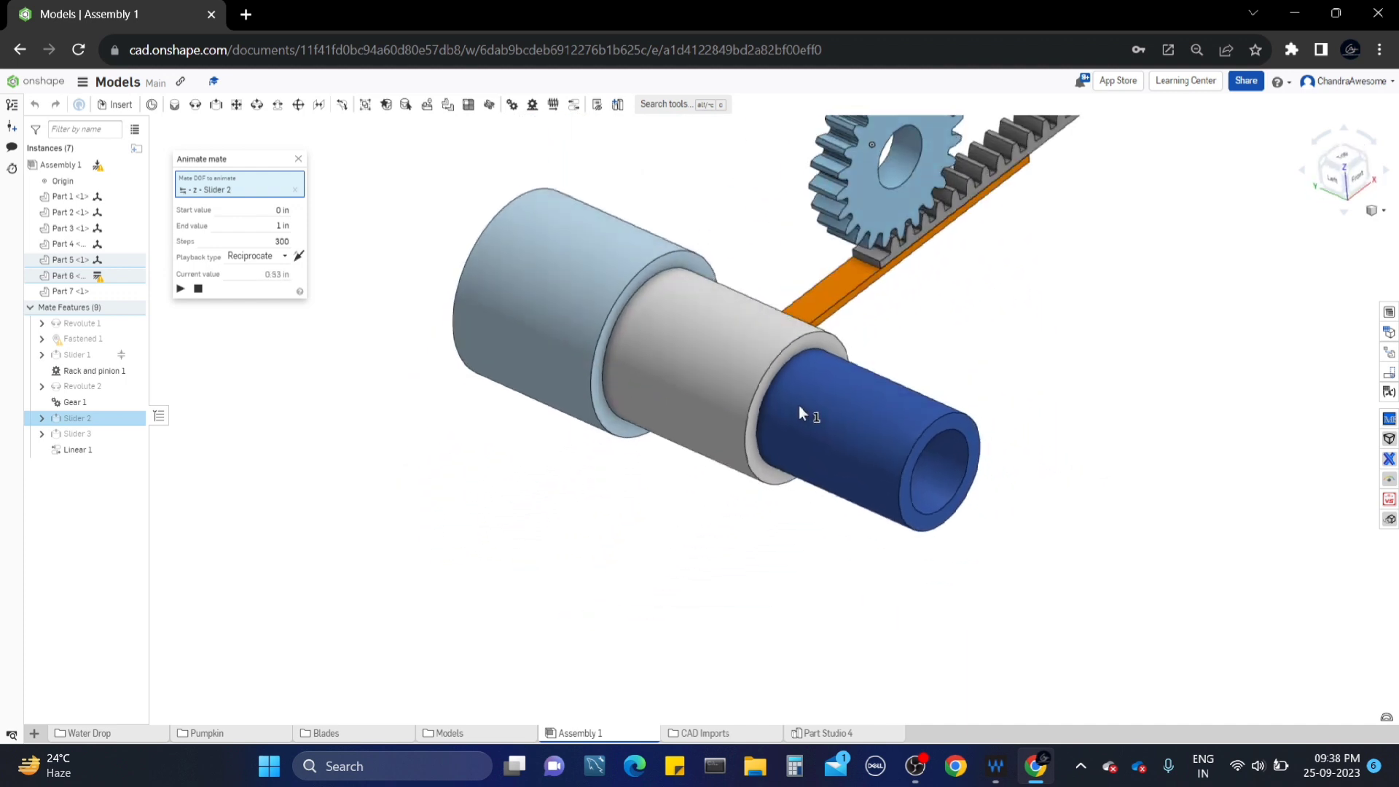
scroll(799, 405, "up", 2)
middle_click_drag(799, 405, 793, 422)
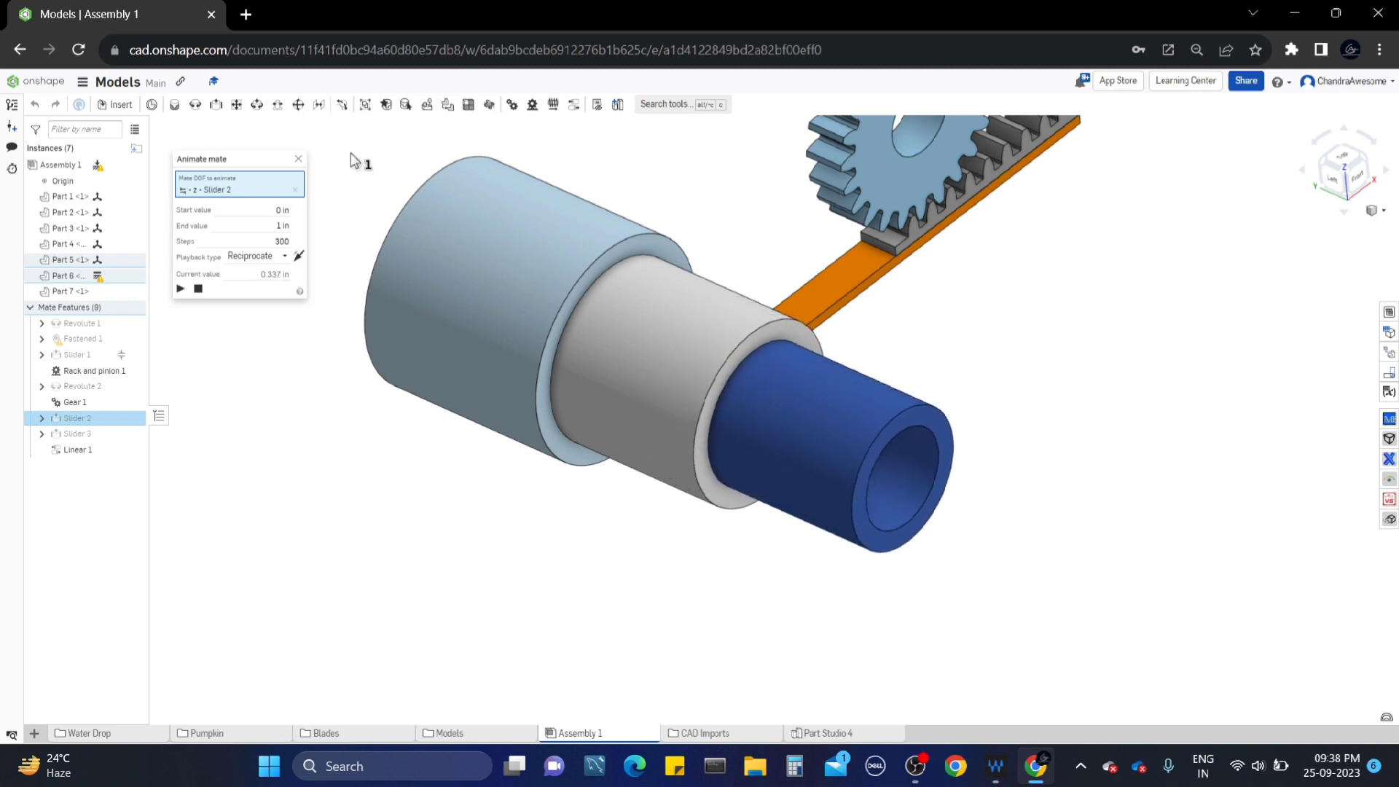
- Stop the animation and edit the Slider 2–Slider 3 Linear 1 mate to a 0.5 relation ratio
left_click(297, 158)
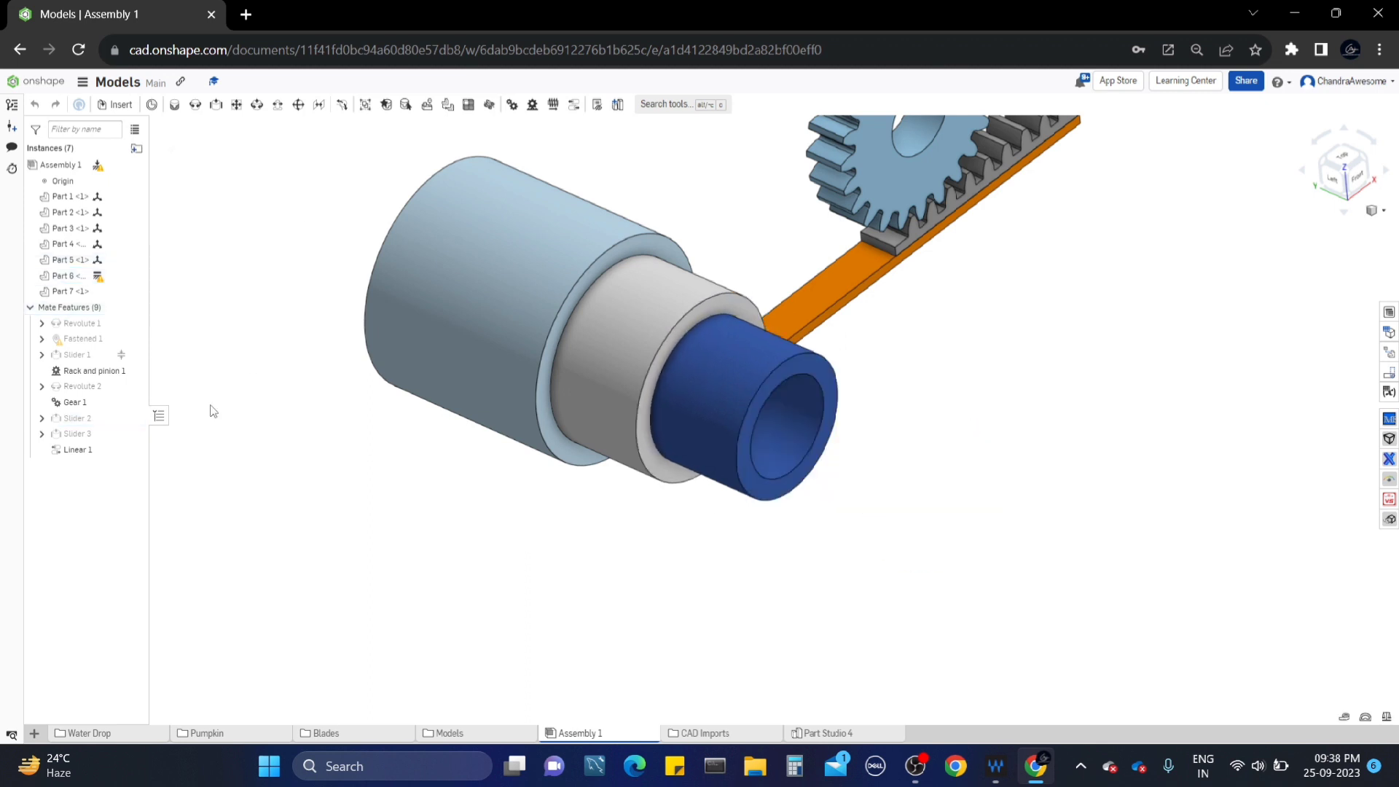
right_click(90, 448)
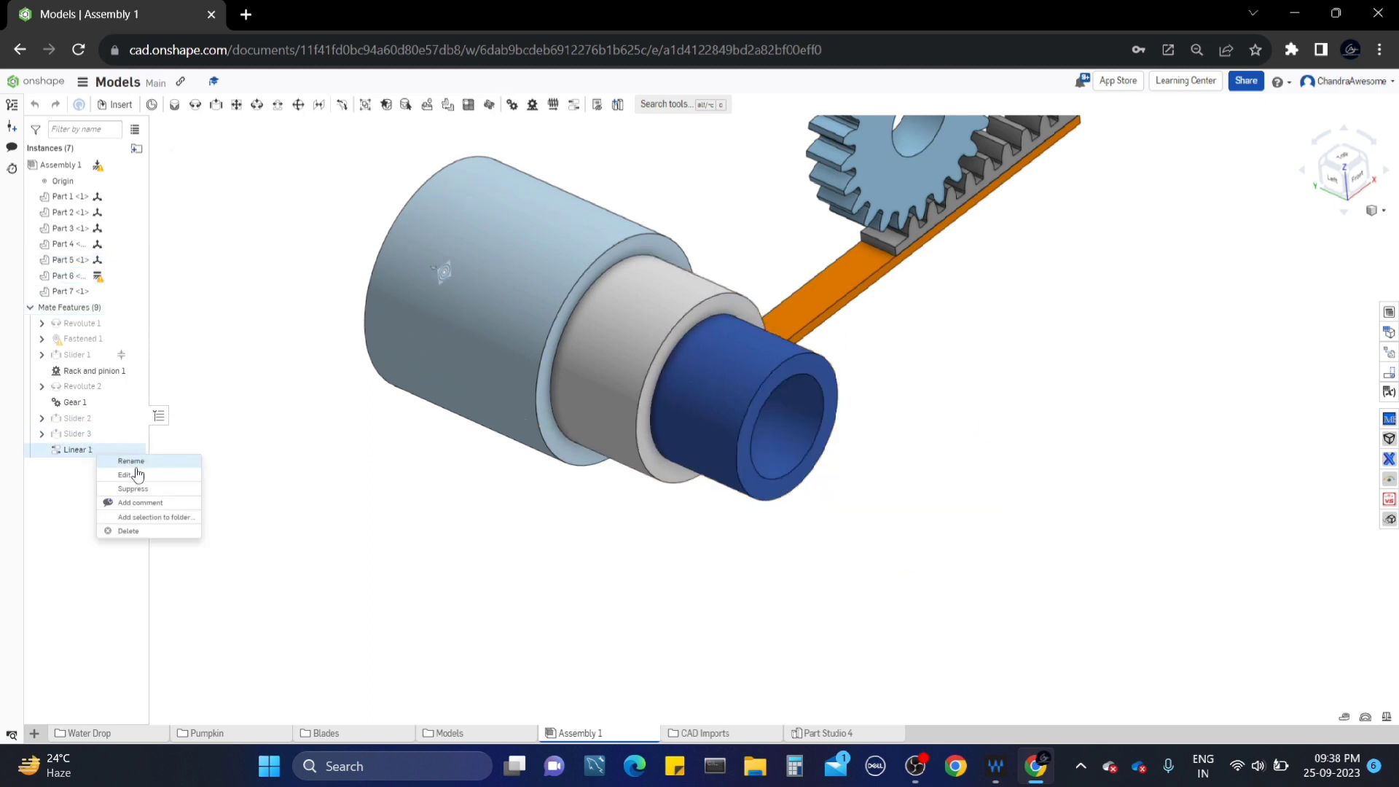
left_click(138, 474)
right_click(123, 453)
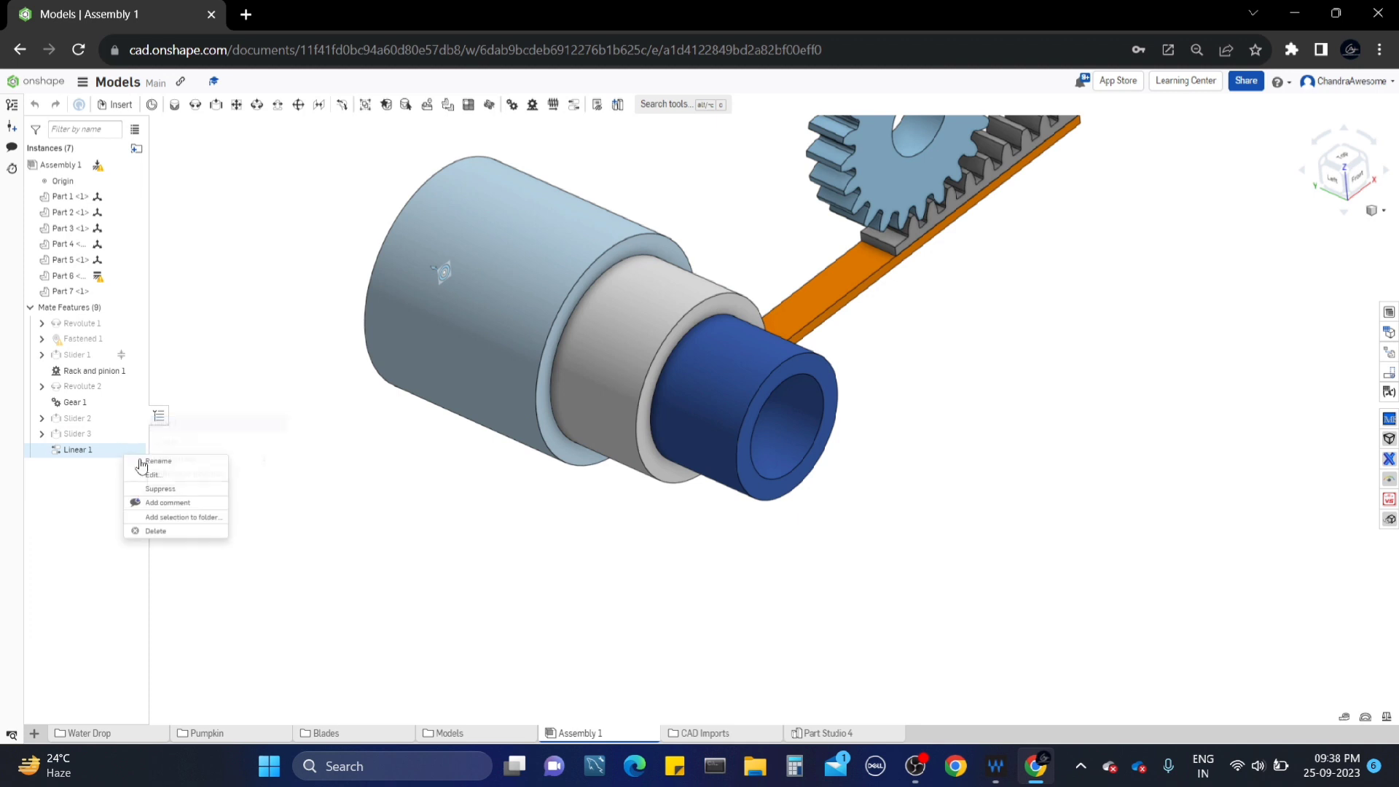
left_click(151, 476)
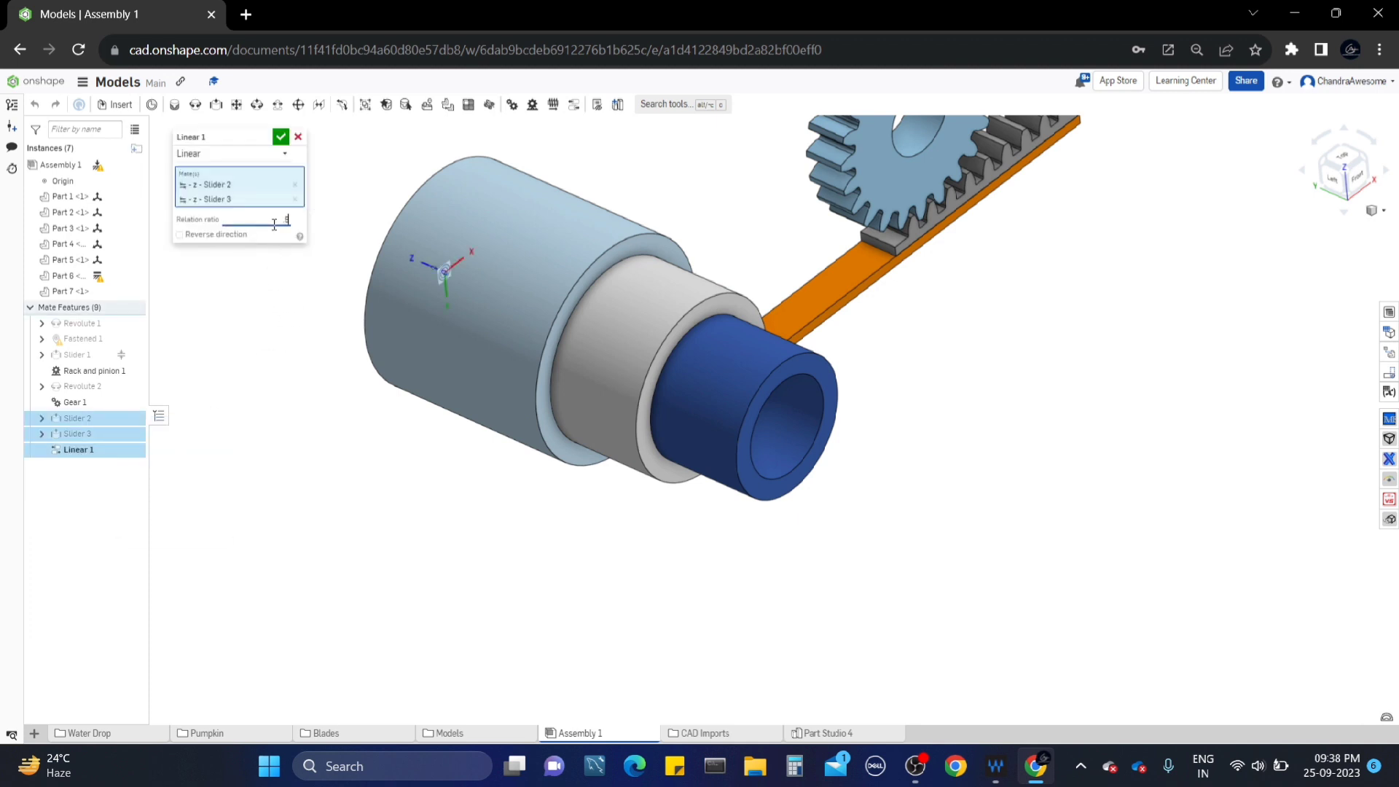
left_click(280, 137)
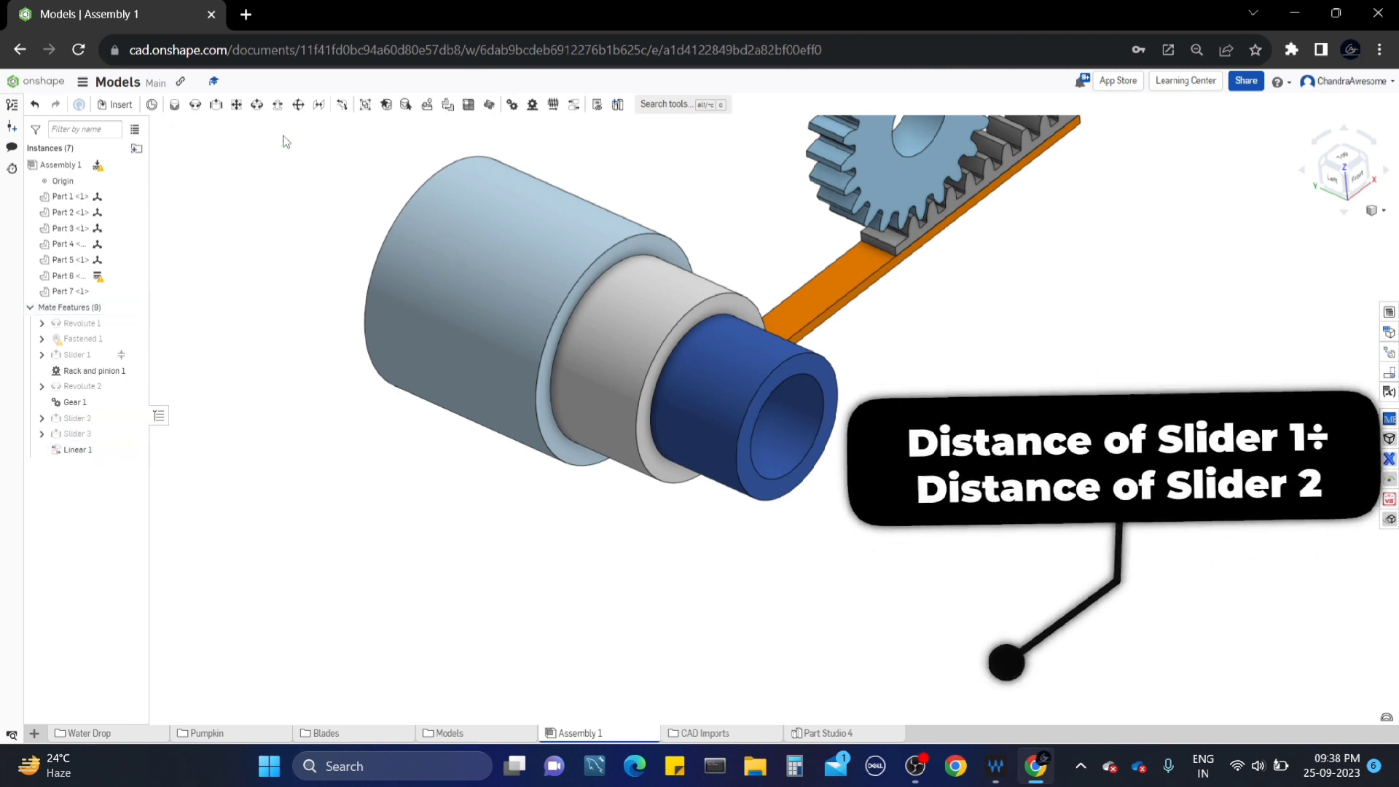
- Play the Slider 2 mate animation to watch the tubes move at 0.5 ratio, then close it
right_click(93, 421)
left_click(146, 569)
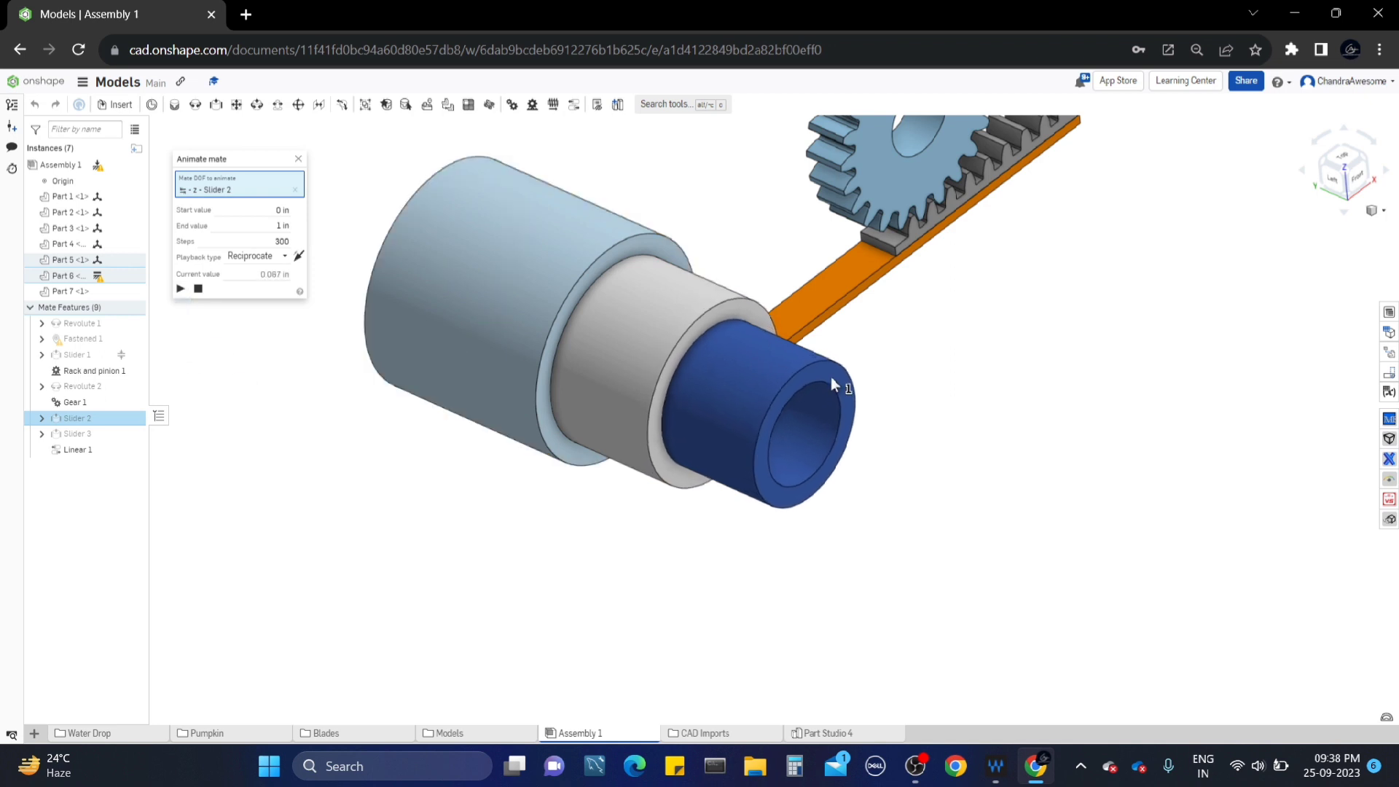
scroll(845, 375, "up", 5)
right_click_drag(845, 374, 880, 360)
scroll(900, 370, "down", 3)
scroll(880, 361, "up", 5)
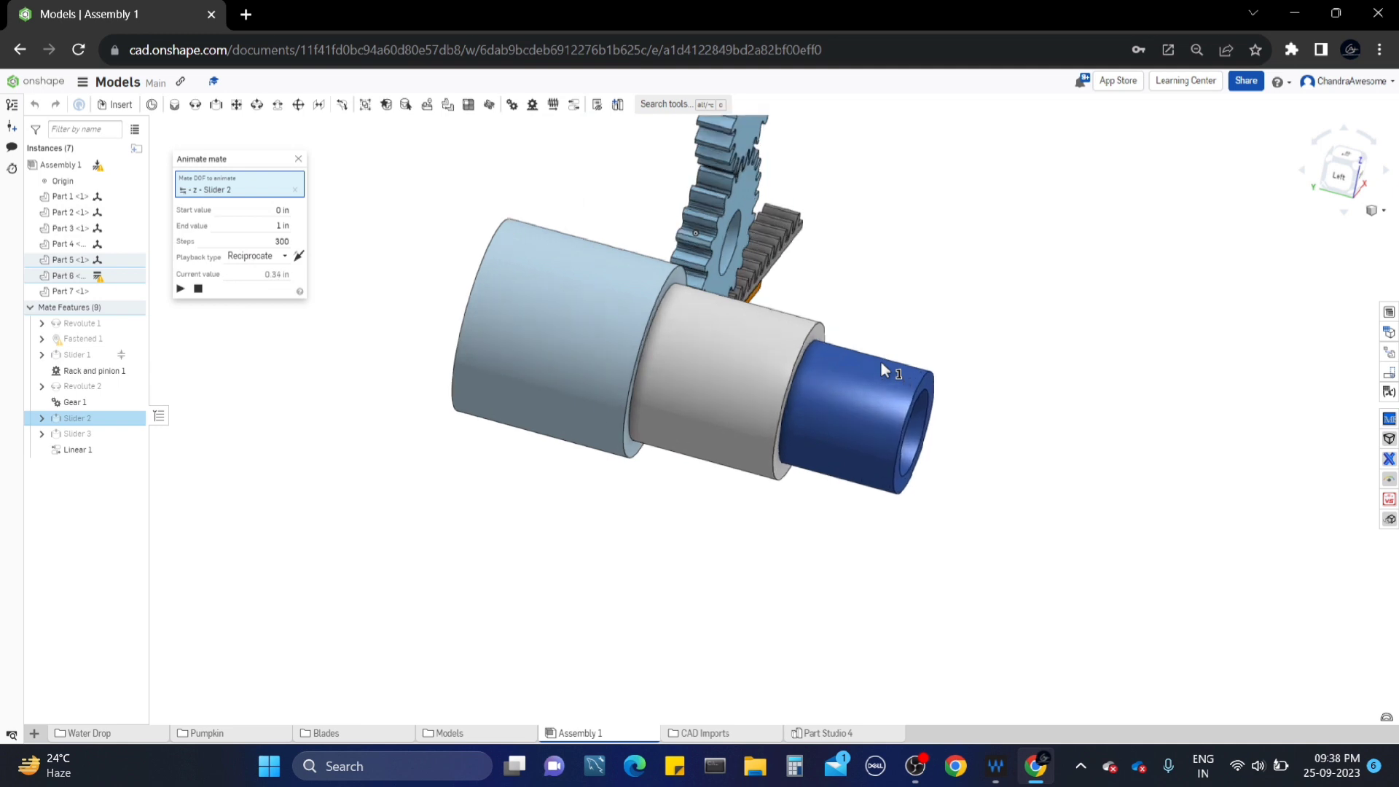
left_click(297, 158)
- Orbit around the tubes, both gears and the rack, then snap to the view cube's Front view
right_click_drag(430, 277, 383, 276)
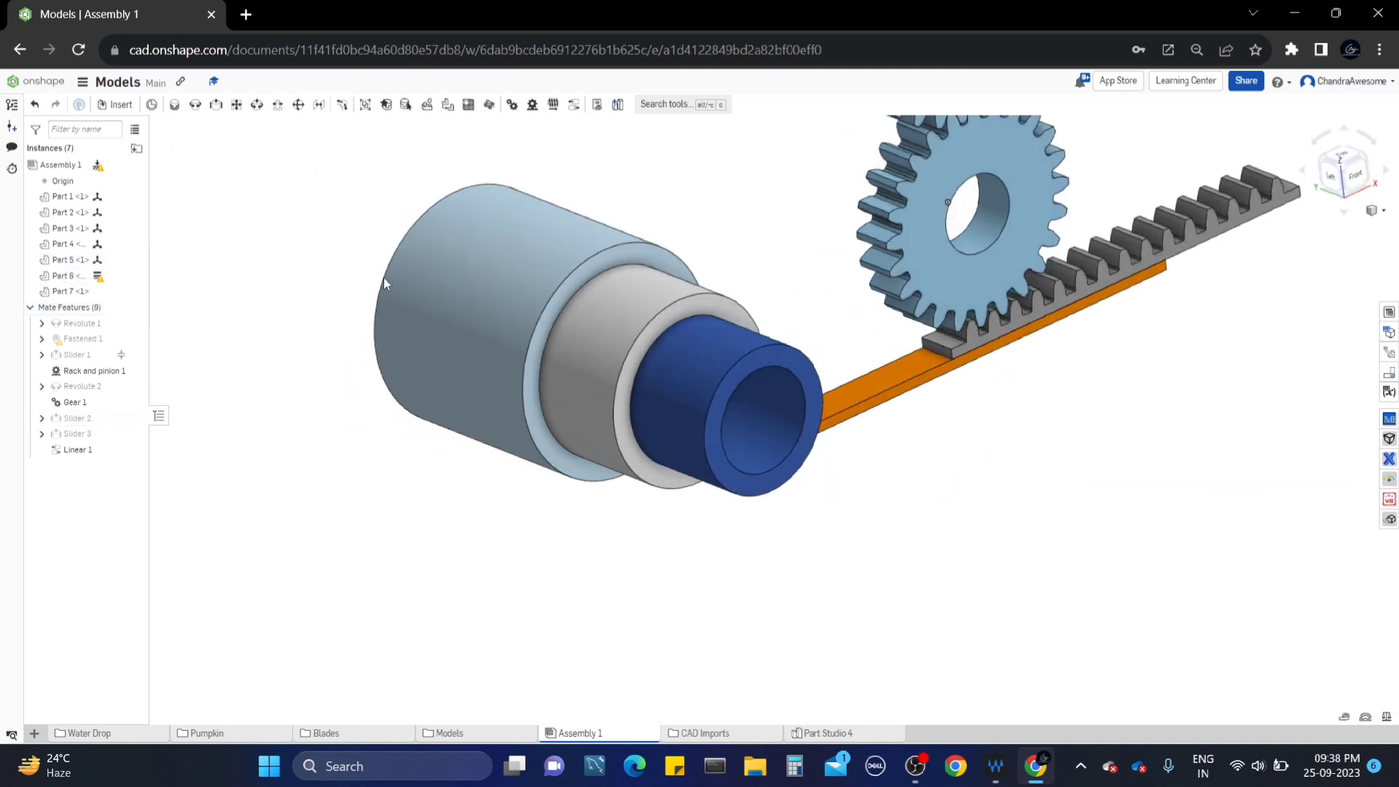
mouse_move(105, 449)
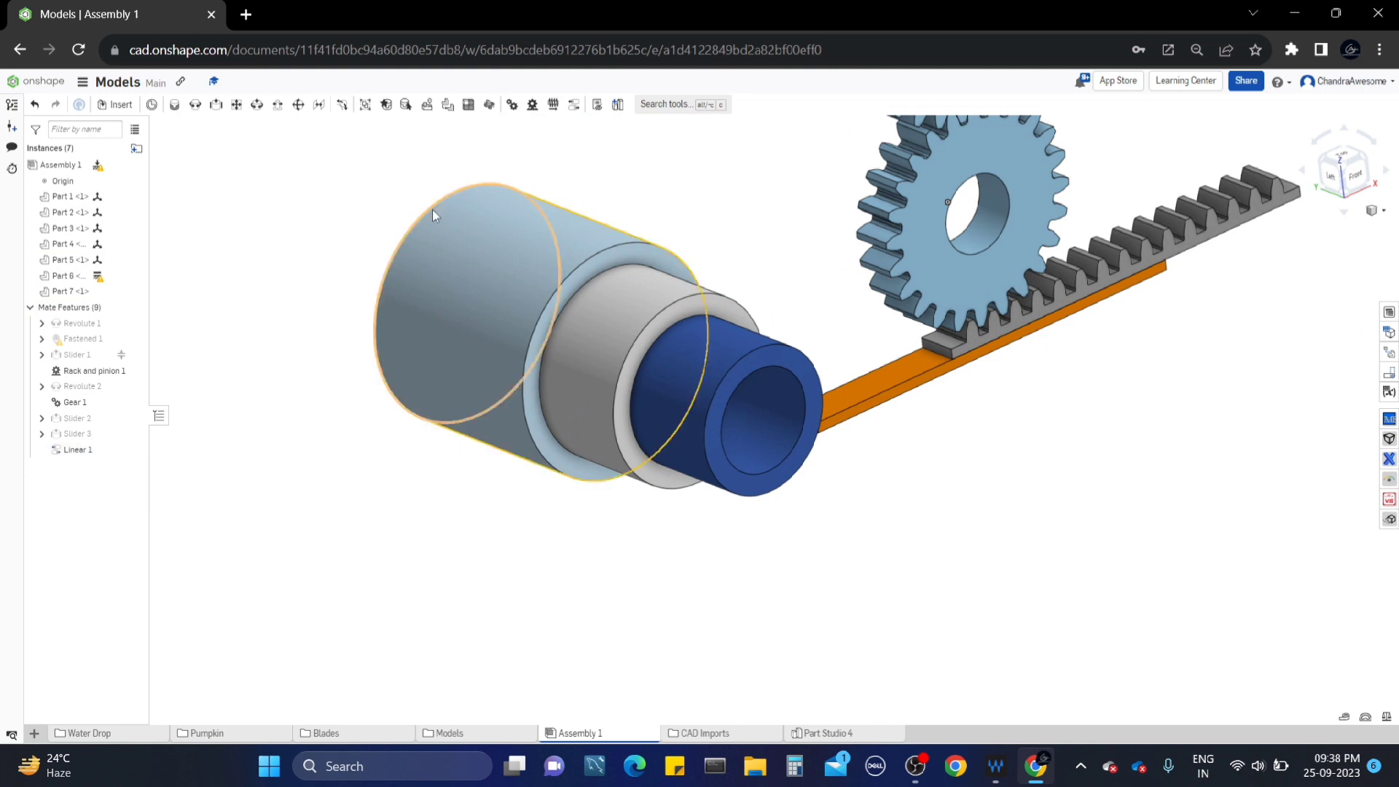
right_click_drag(478, 162, 403, 215)
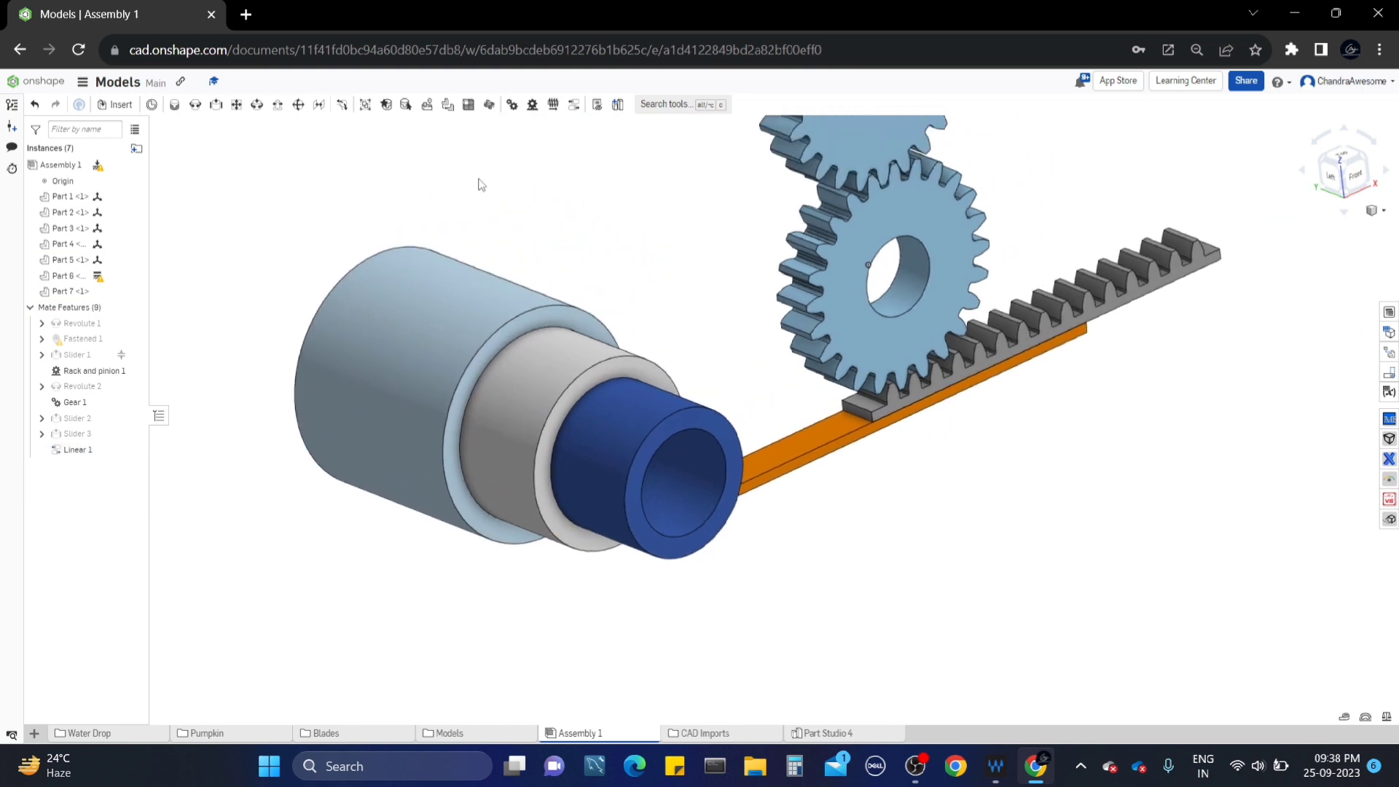
middle_click_drag(481, 184, 530, 286)
scroll(512, 243, "down", 3)
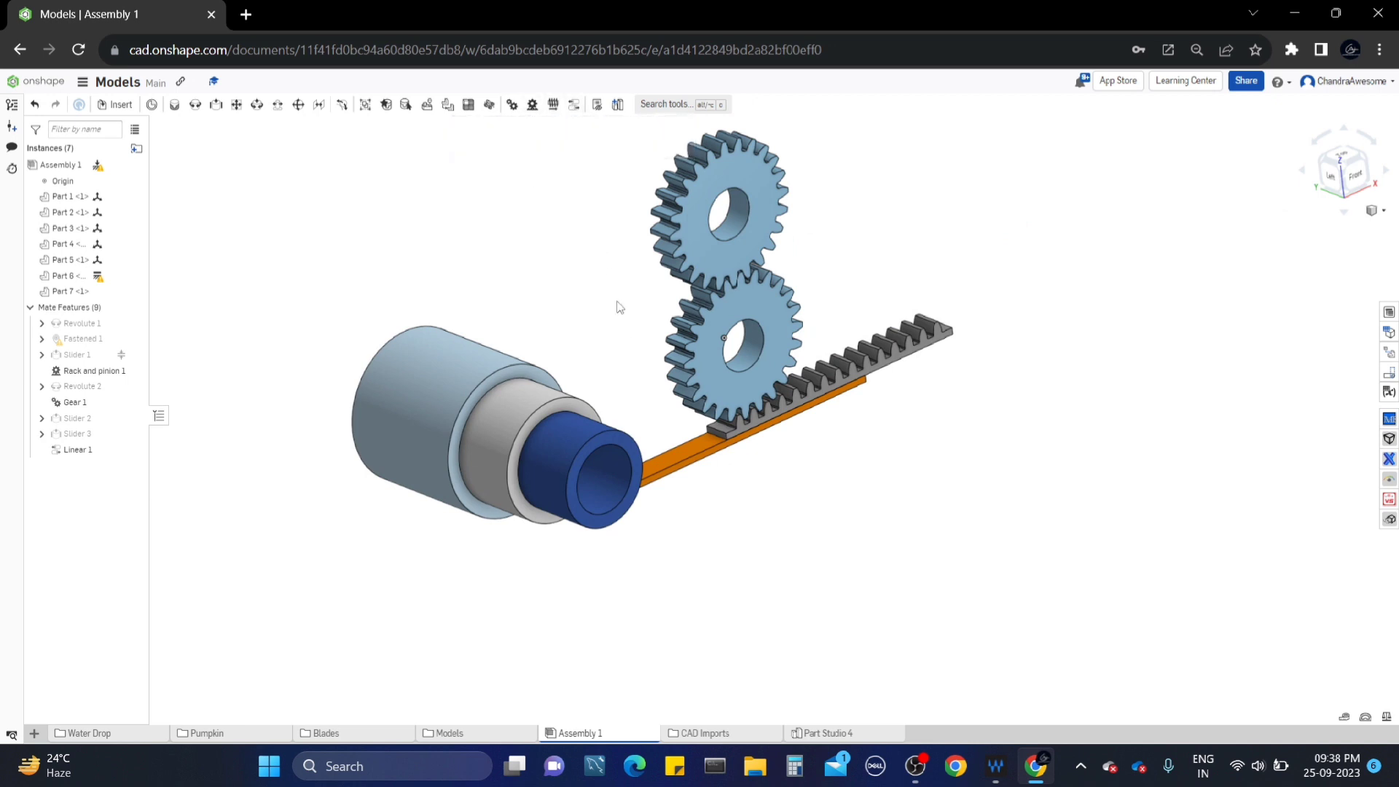
right_click_drag(872, 282, 804, 290)
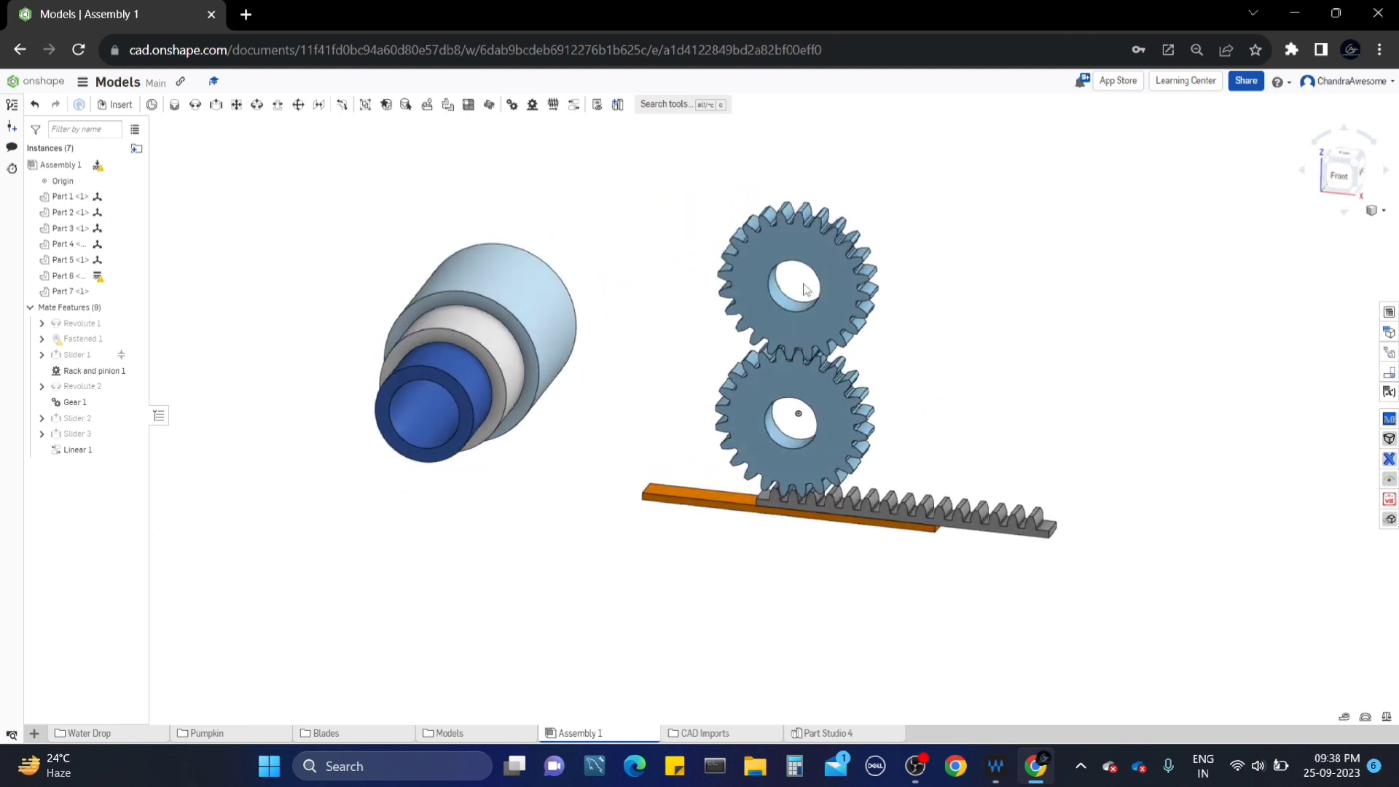
scroll(902, 425, "up", 3)
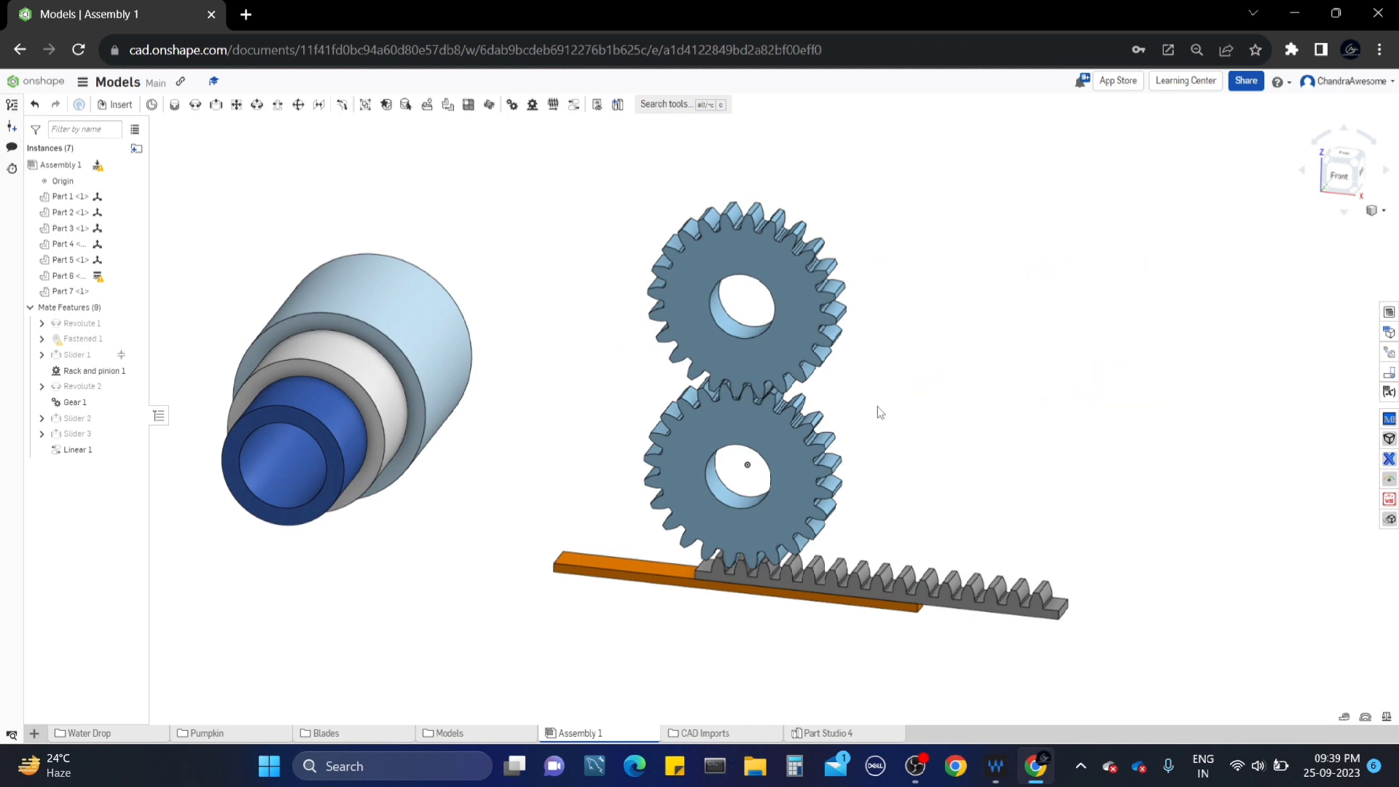
middle_click_drag(880, 412, 857, 382)
mouse_move(857, 381)
right_mouse_down()
mouse_move(899, 369)
mouse_move(893, 387)
mouse_move(867, 368)
right_mouse_up()
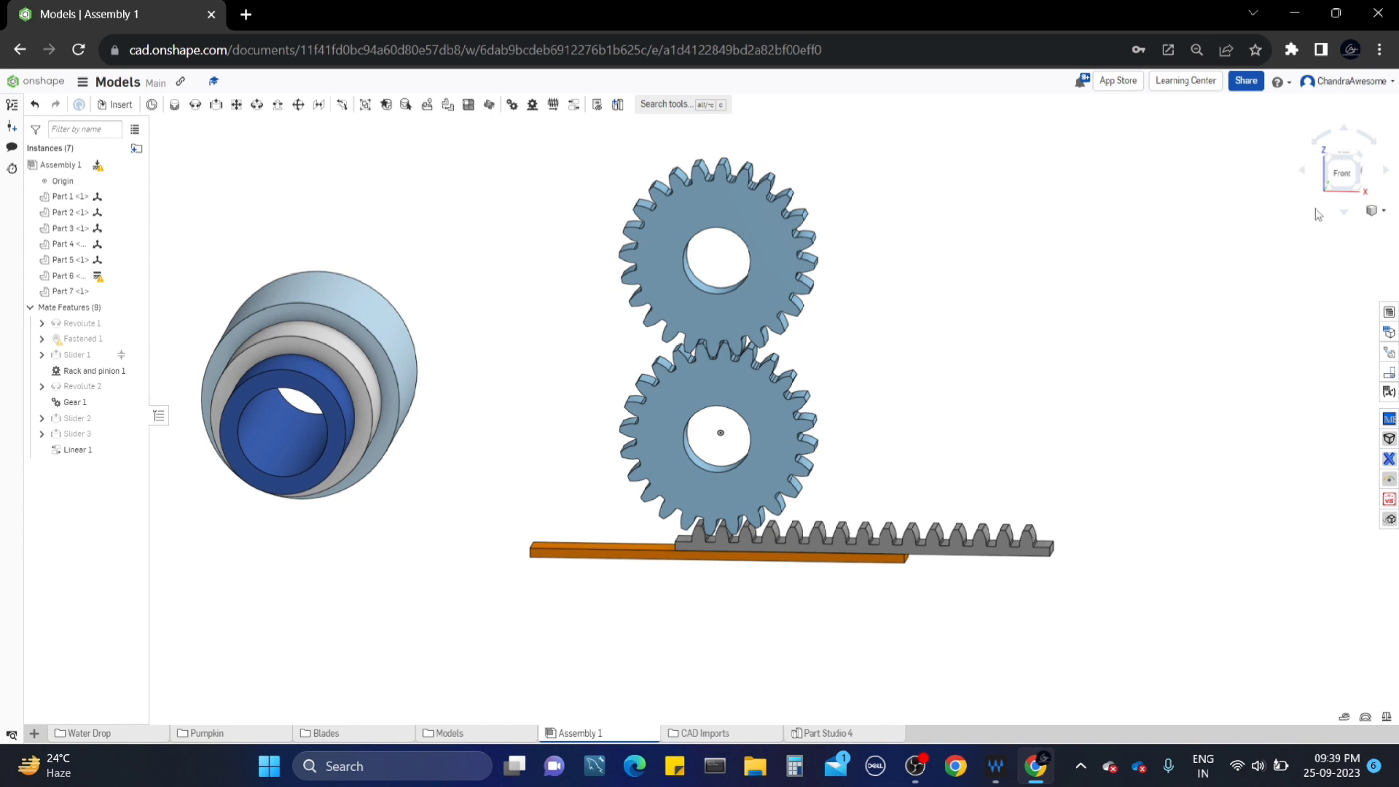
left_click(1340, 182)
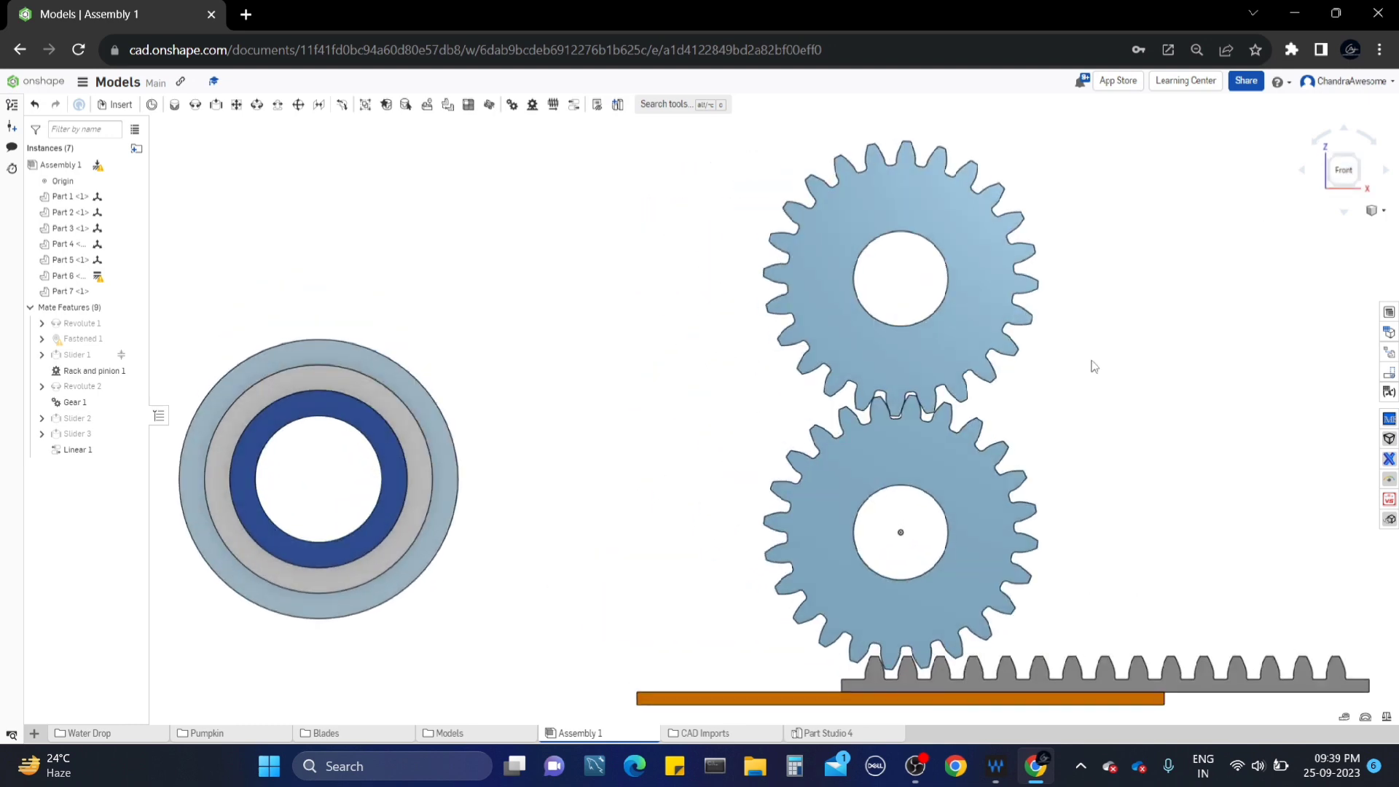